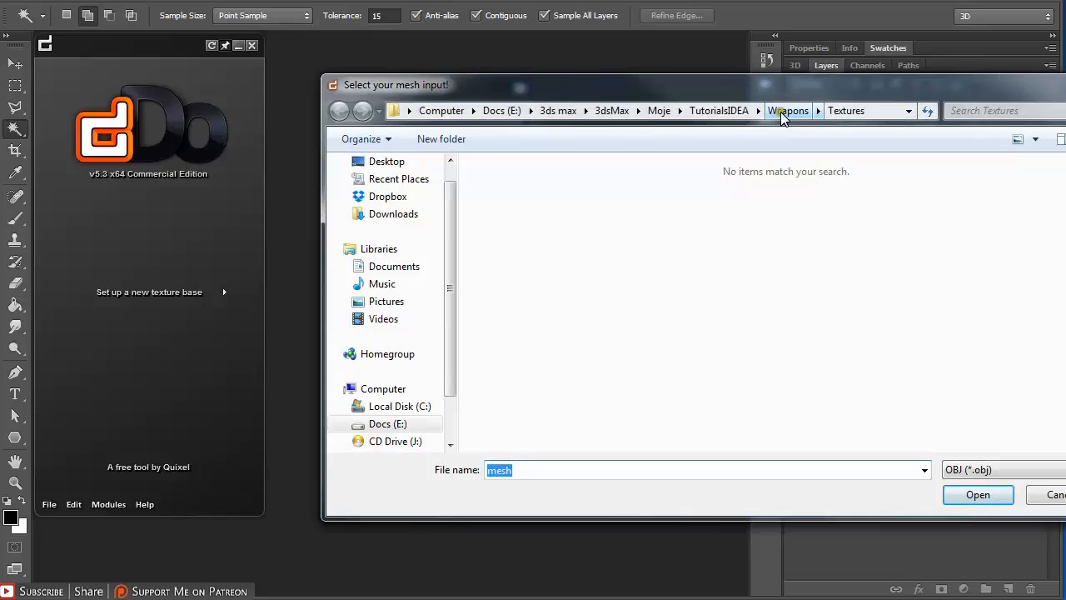
Load BattleStick1_tessaleted from the Weapons OBJ folder as the mesh input for the new texture base.
left_click(787, 110)
double_click(606, 202)
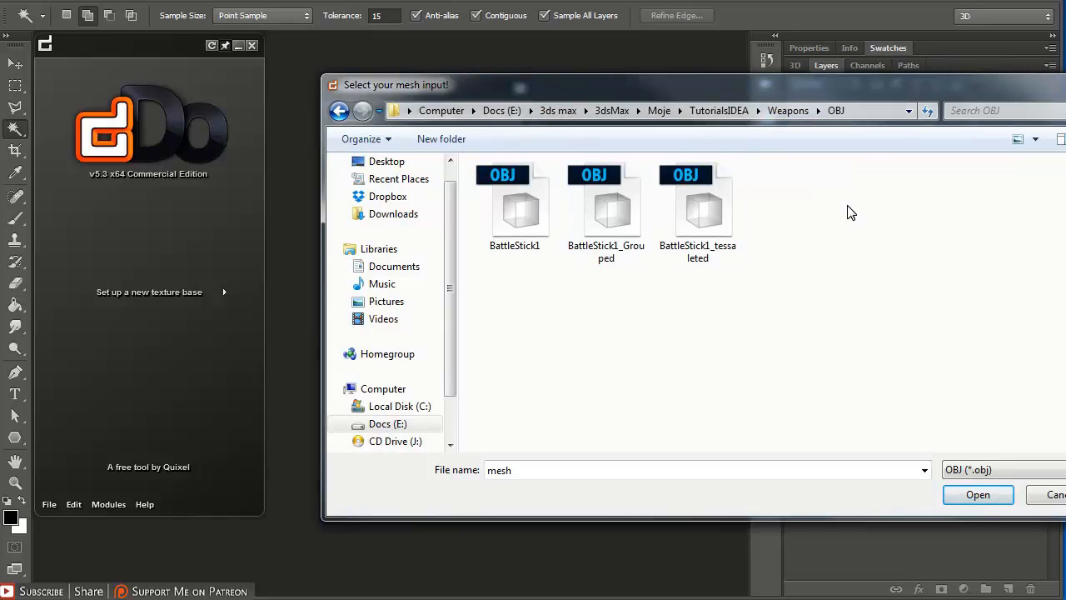
double_click(698, 208)
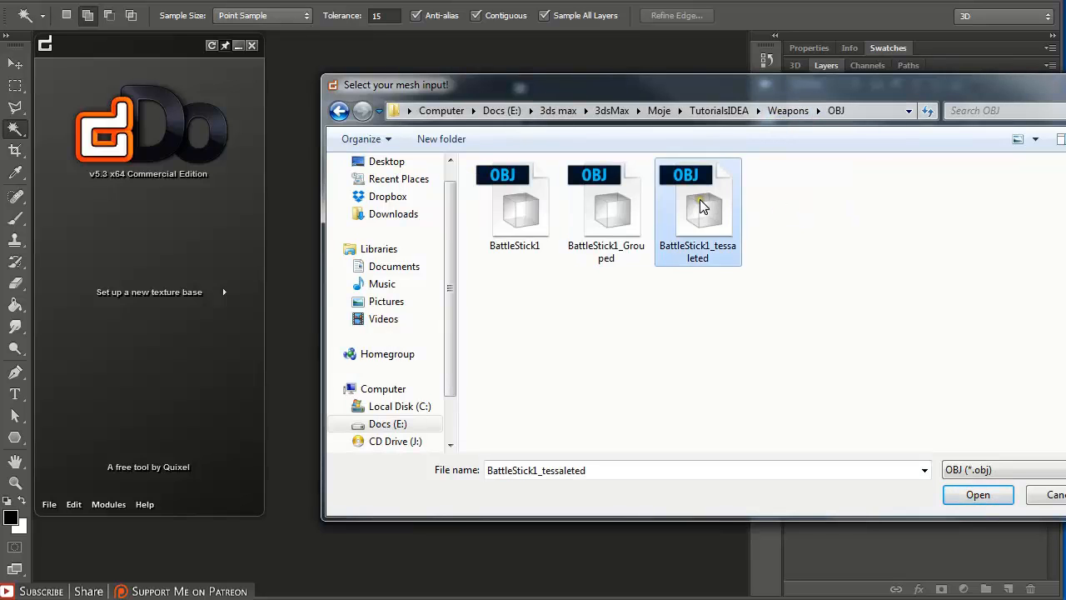
Load BattleStick01_MaterialIDs_All from the Weapons Textures folder as the material ID input.
left_click(392, 220)
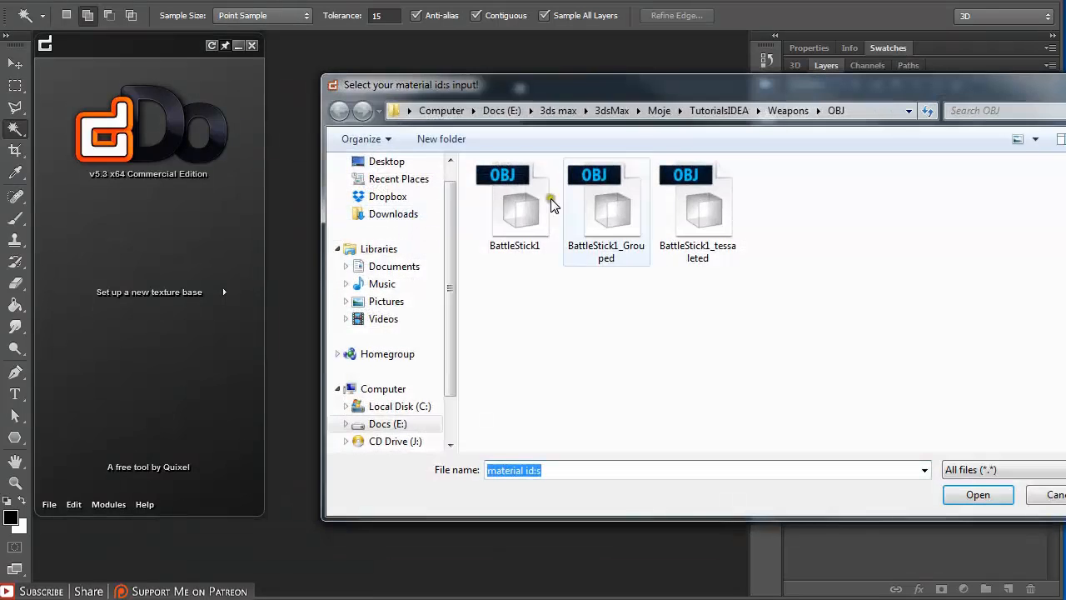
left_click(787, 111)
double_click(683, 196)
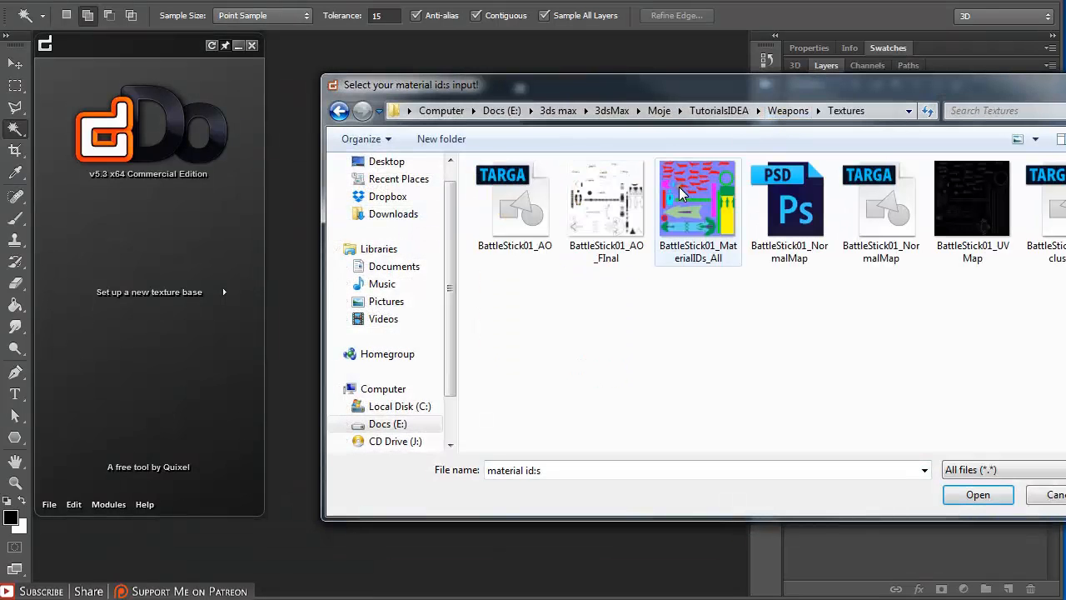
left_click_drag(733, 85, 638, 73)
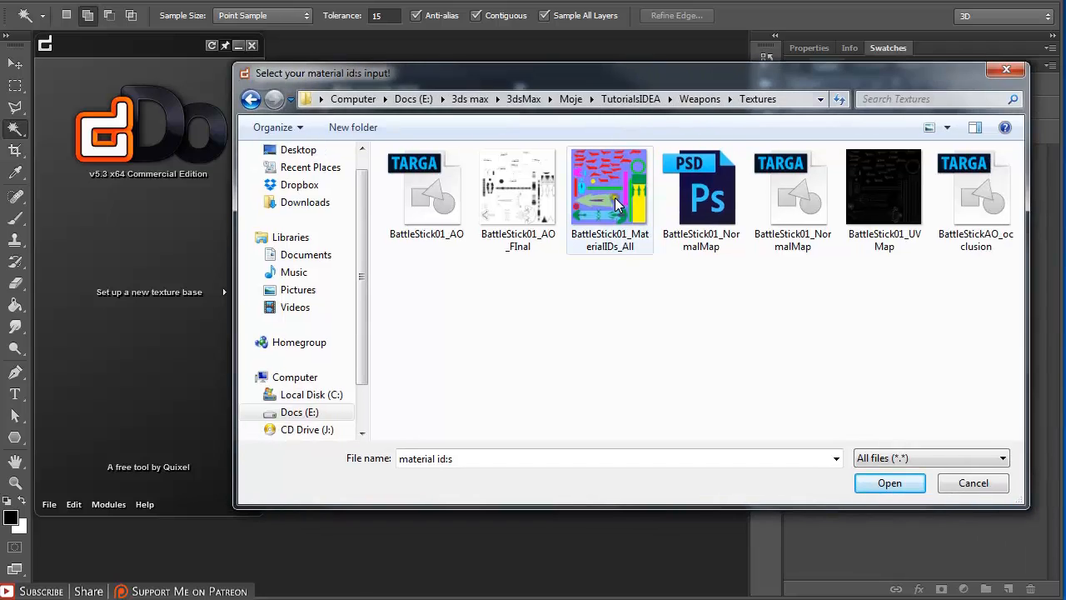
double_click(610, 195)
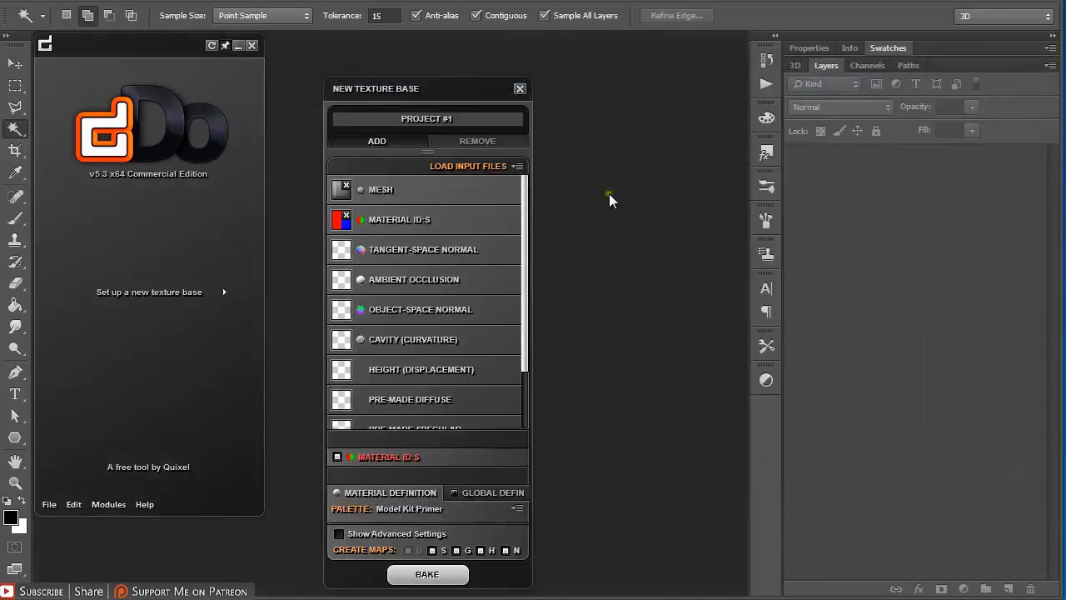
Load the Targa BattleStick01_NormalMap as the tangent-space normal without axis flips, and BattleStick01_AO_FInal as the ambient occlusion.
left_click(441, 253)
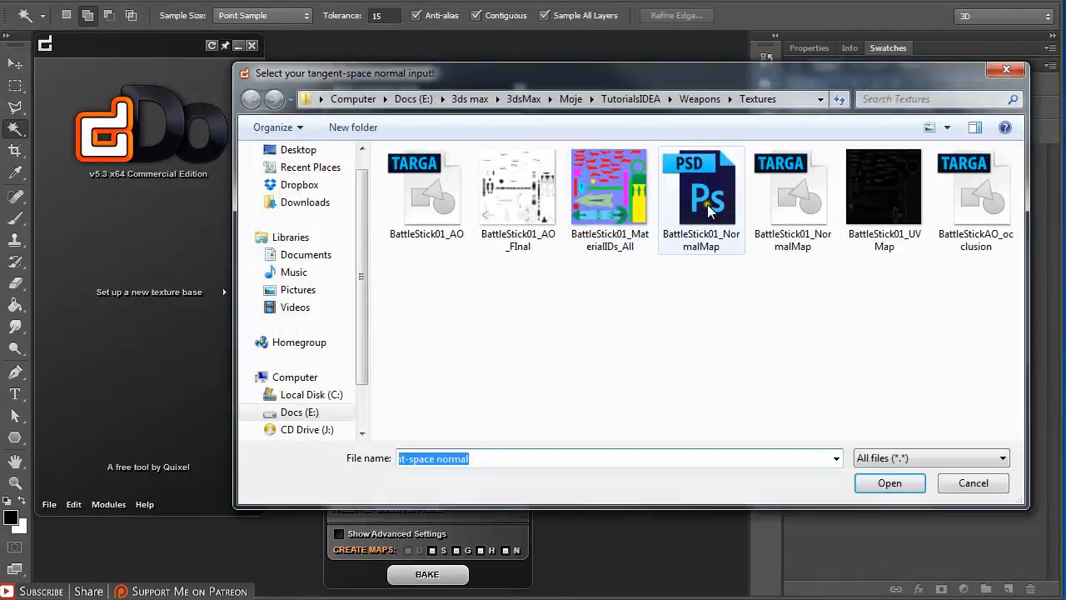
double_click(781, 206)
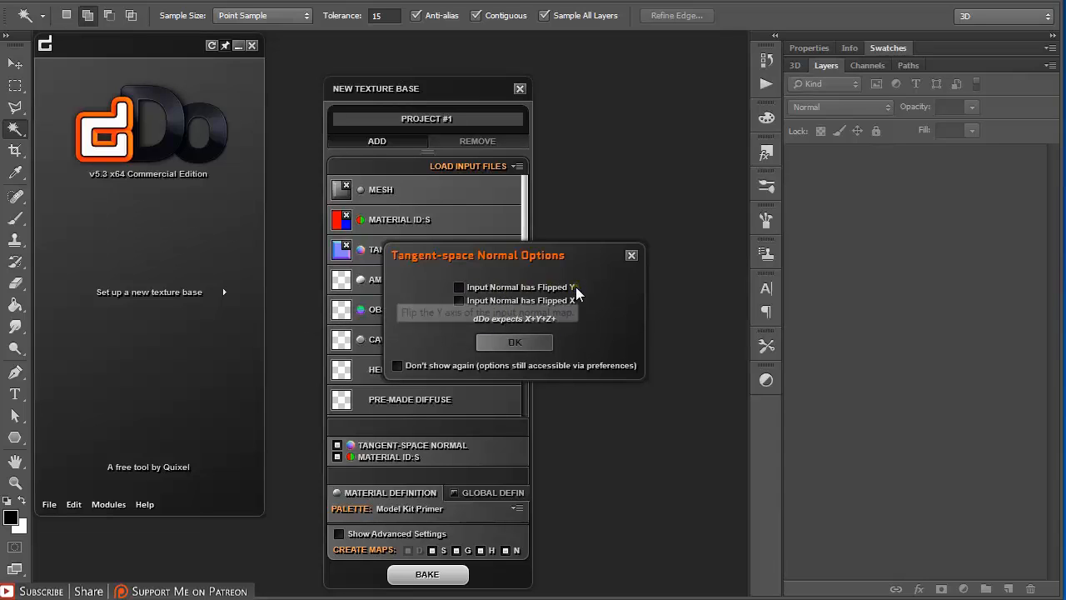
left_click(514, 342)
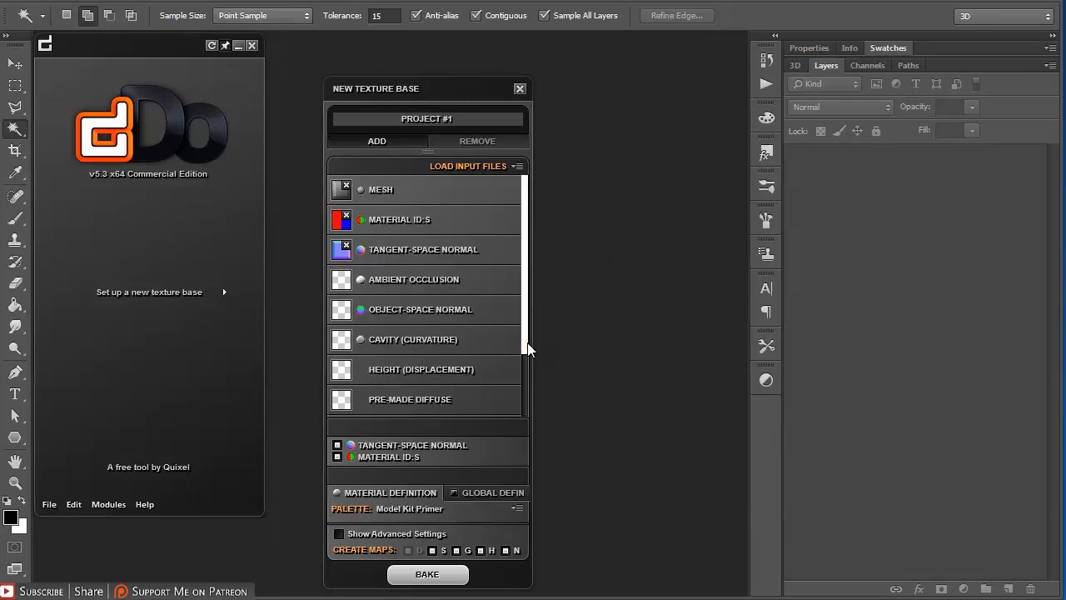
left_click(397, 277)
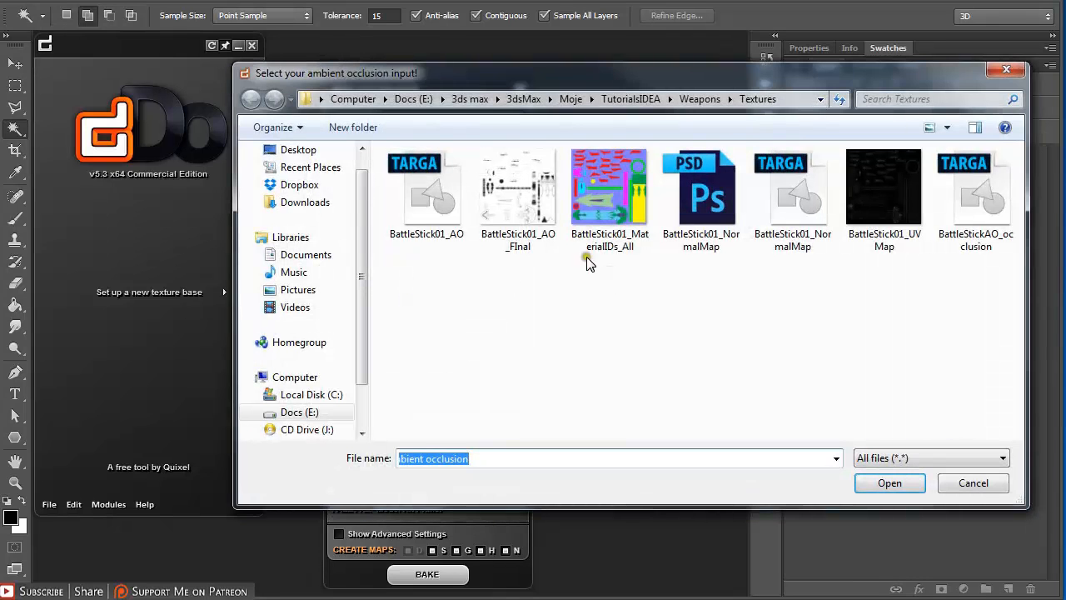
double_click(520, 209)
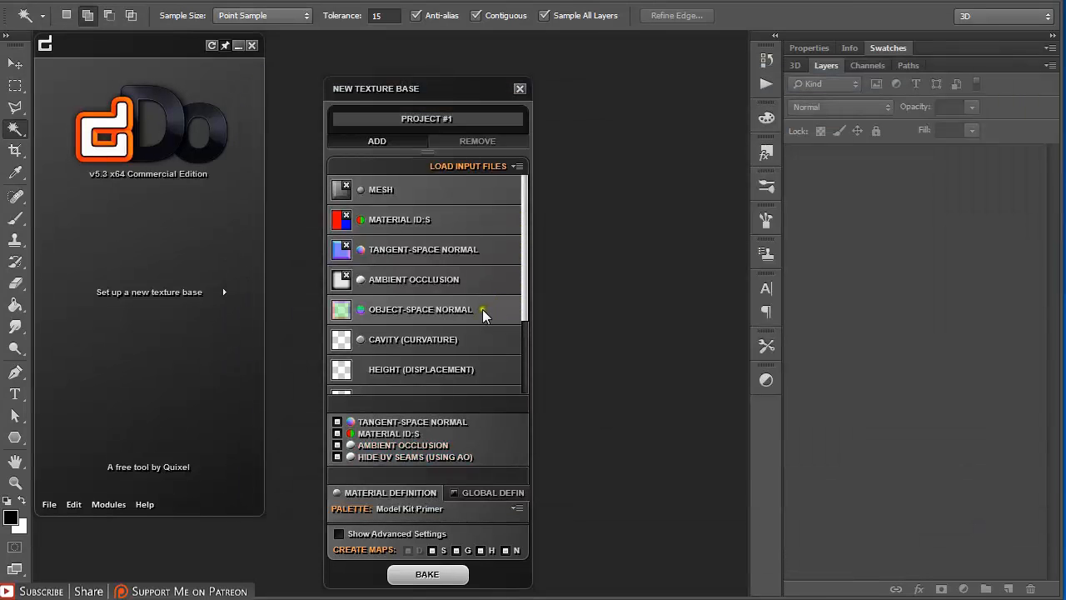
Load BattleStick01_UVMap as the UV wireframe and bake the texture base, accepting the UV seam notice.
left_click_drag(529, 244, 517, 305)
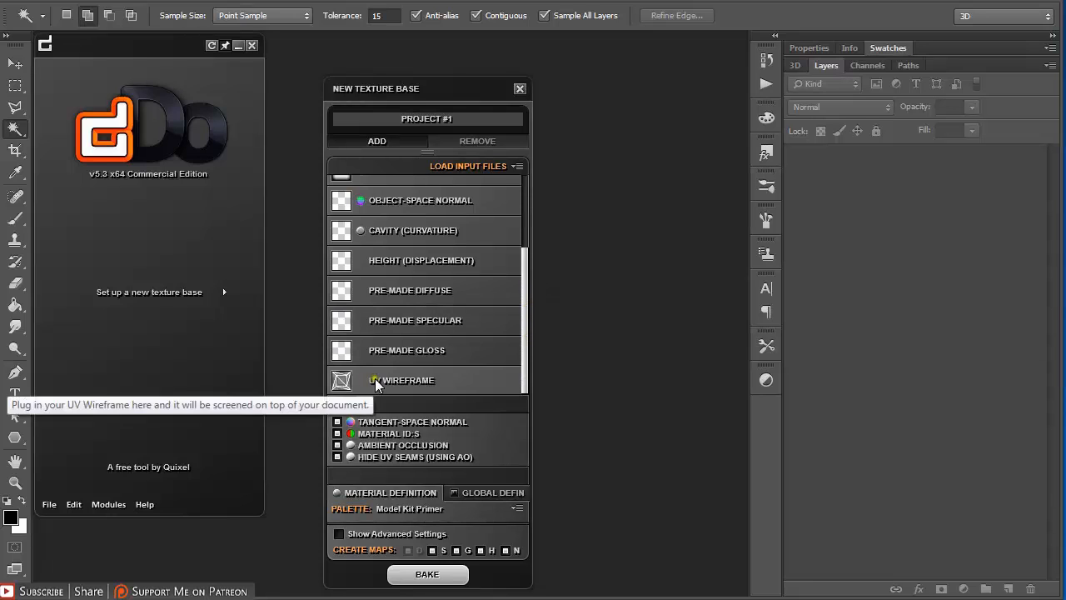
left_click(354, 380)
double_click(856, 208)
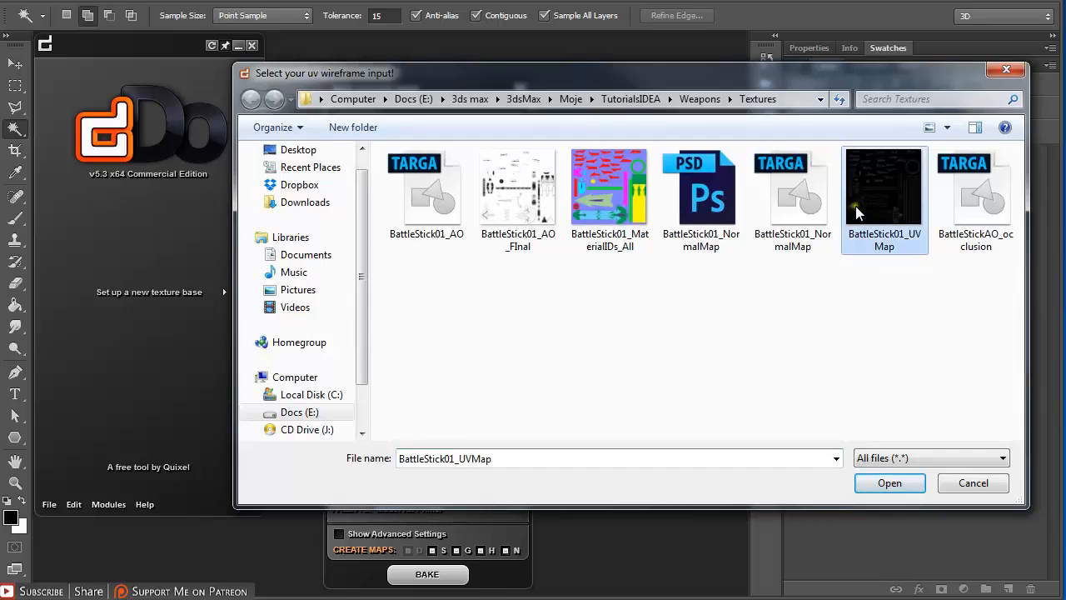
left_click(428, 574)
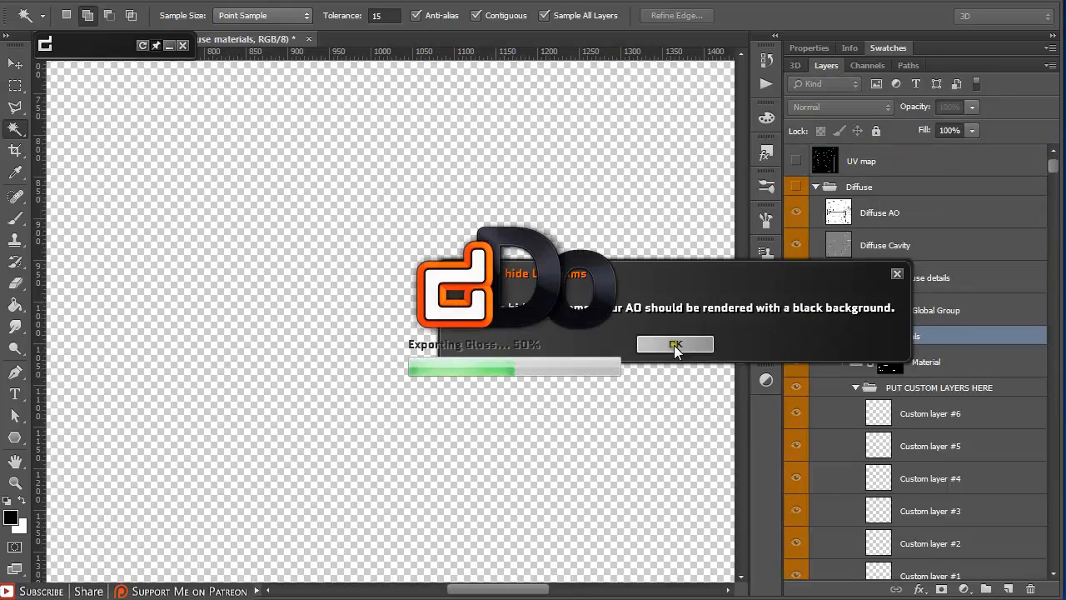
left_click(675, 344)
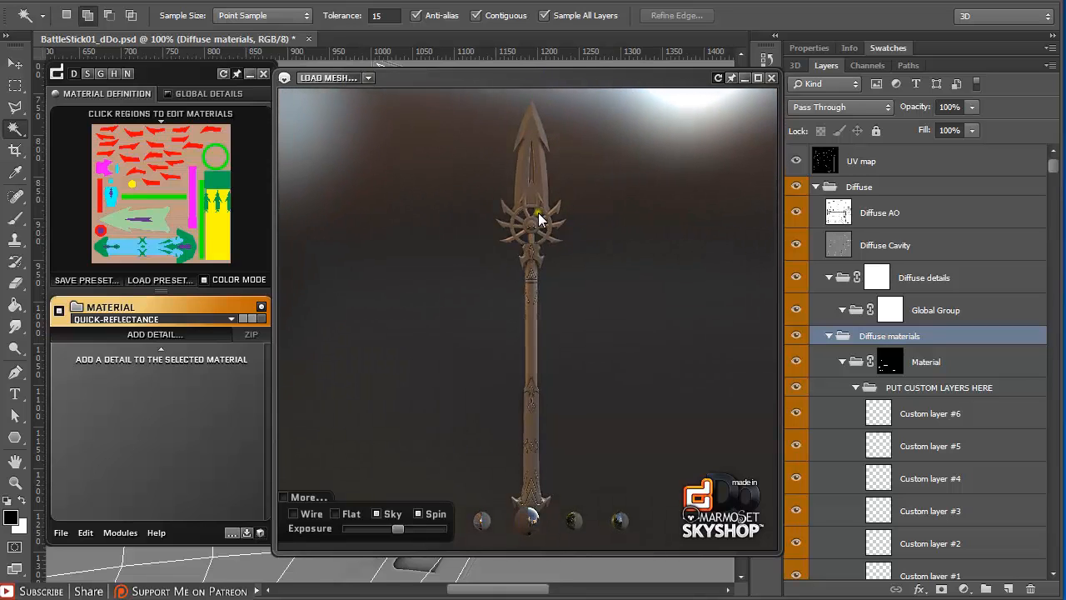
Inspect the baked spear in the 3D preview, trying out the wireframe overlay and flat shading in turn.
left_click_drag(538, 214, 540, 185)
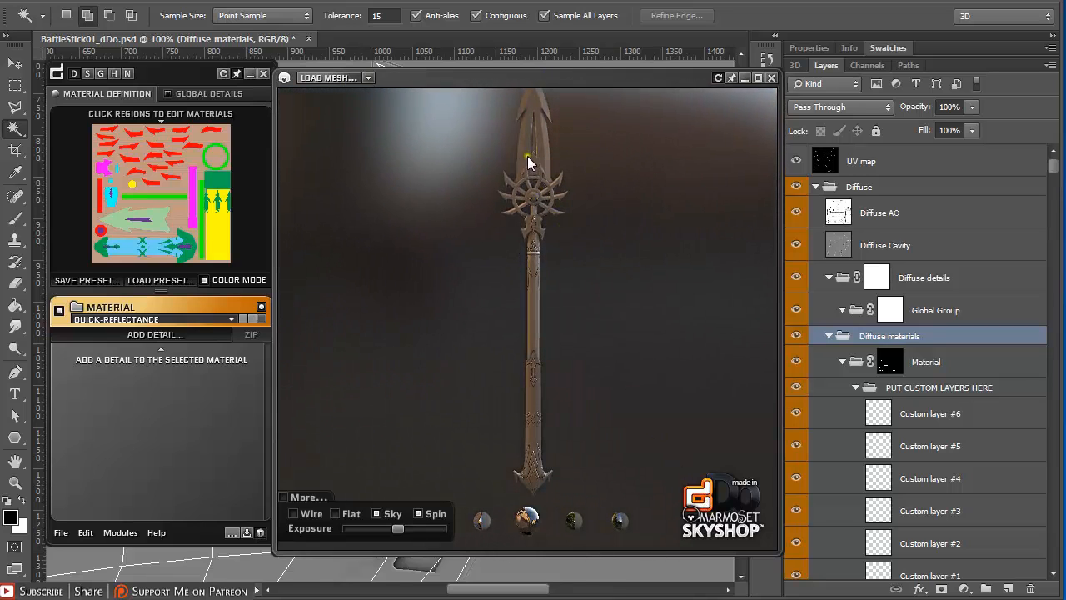
scroll(532, 156, "down", 1)
left_click_drag(532, 156, 550, 186)
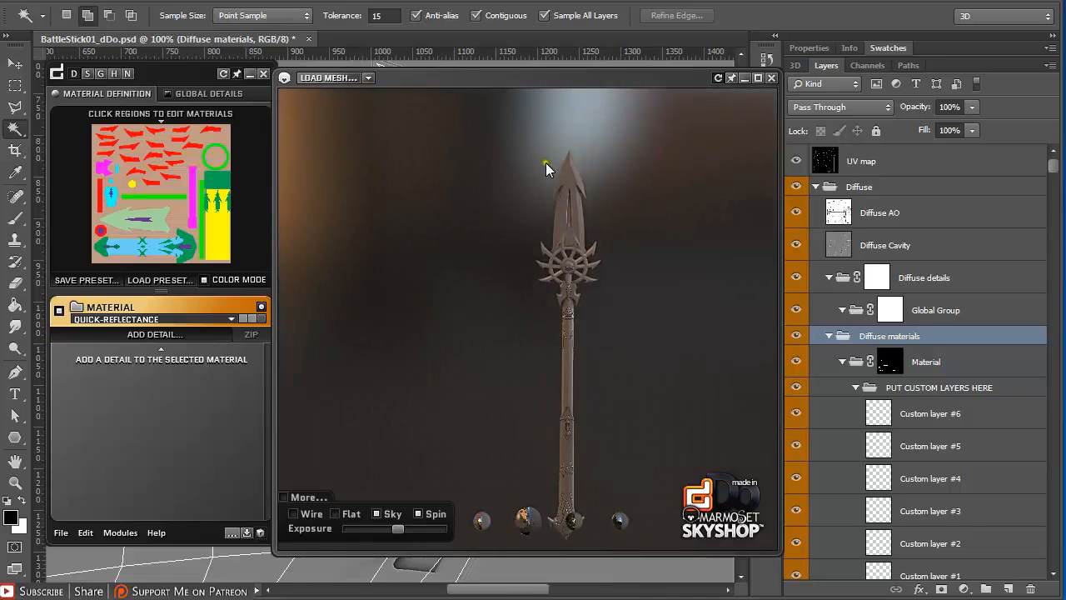
left_click_drag(573, 226, 547, 184)
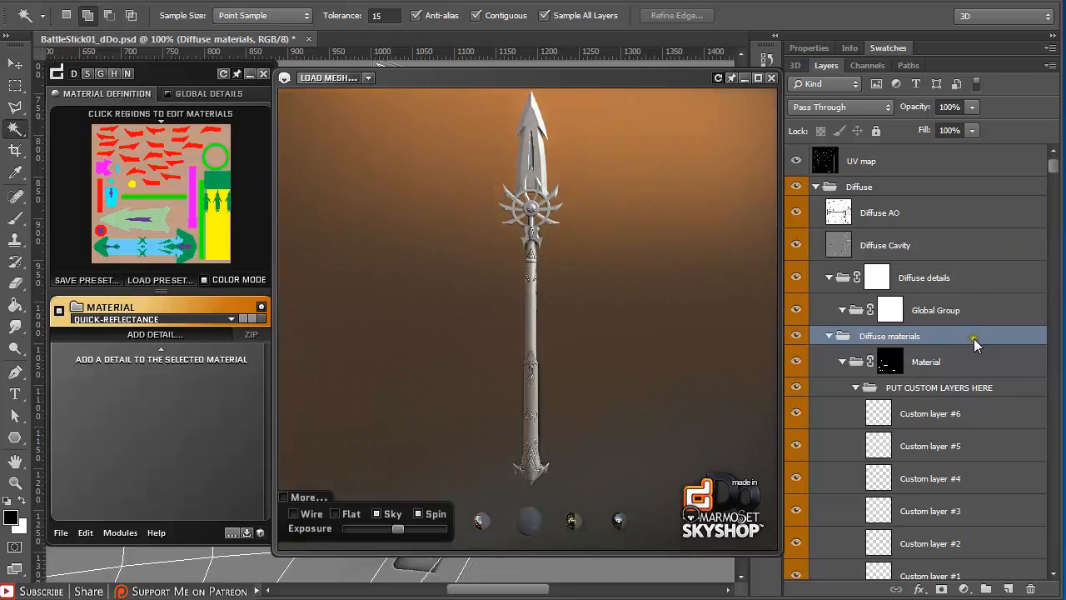
left_click_drag(501, 173, 531, 206)
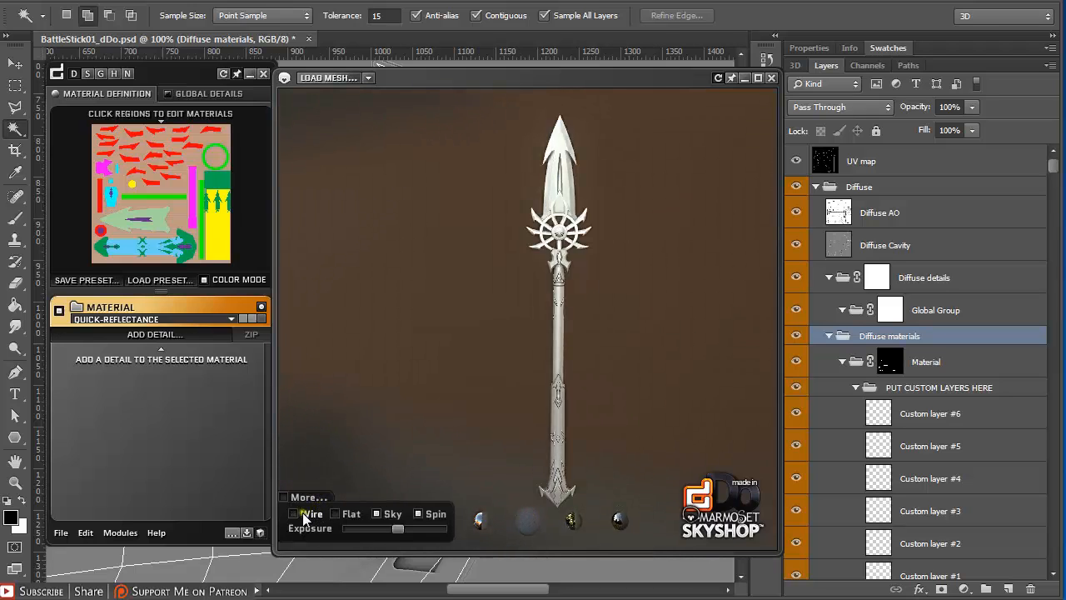
left_click(302, 513)
scroll(510, 325, "up", 3)
left_click_drag(626, 278, 565, 232)
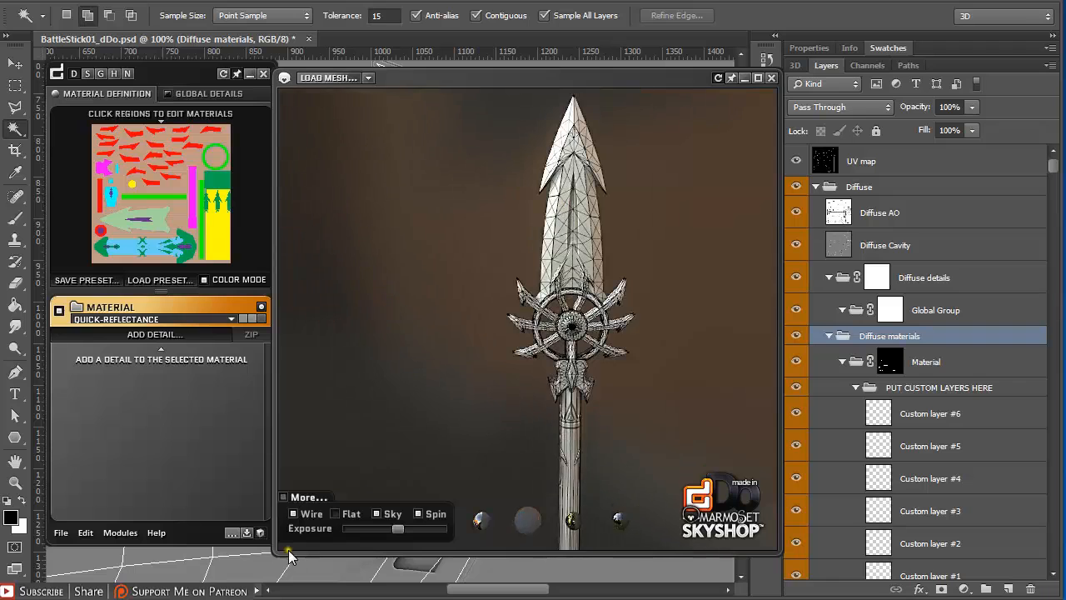
left_click(335, 514)
left_click(337, 516)
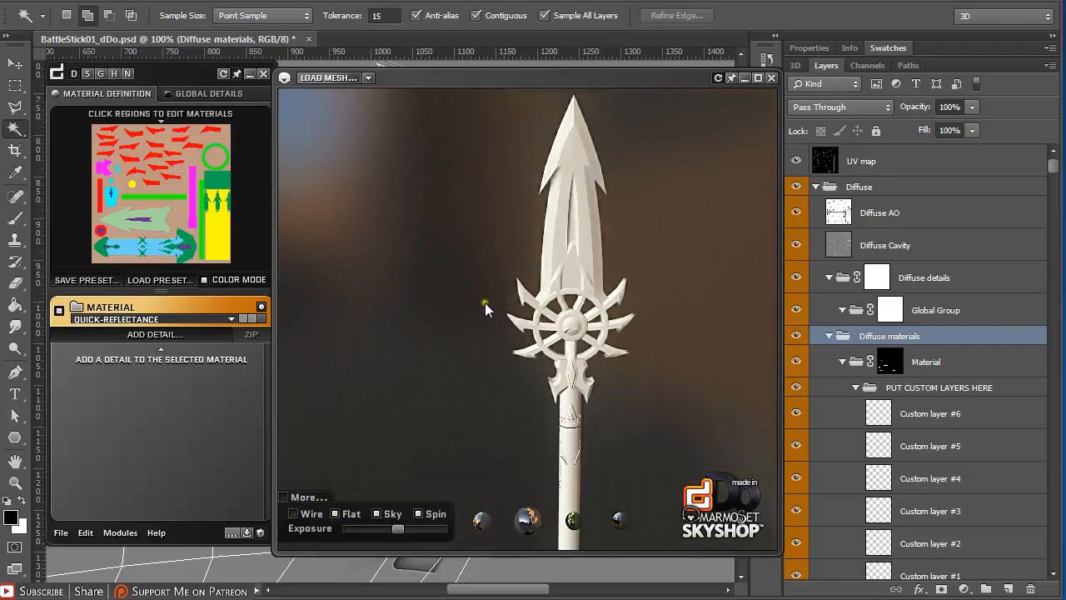
left_click(345, 514)
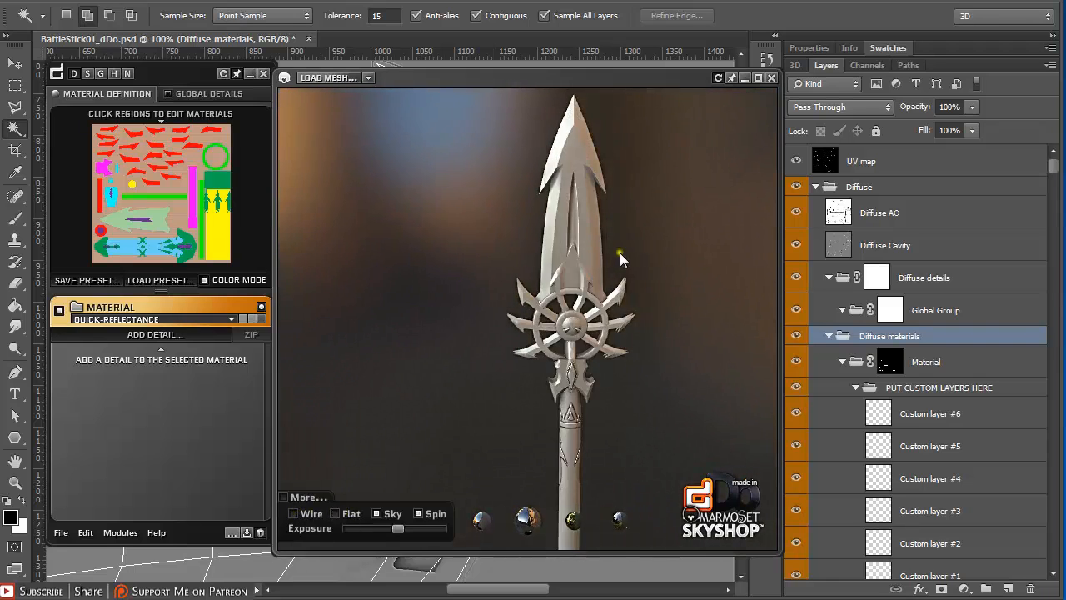
Turn off the sky background and the spinning of the environment in the 3D preview.
left_click_drag(620, 253, 567, 341)
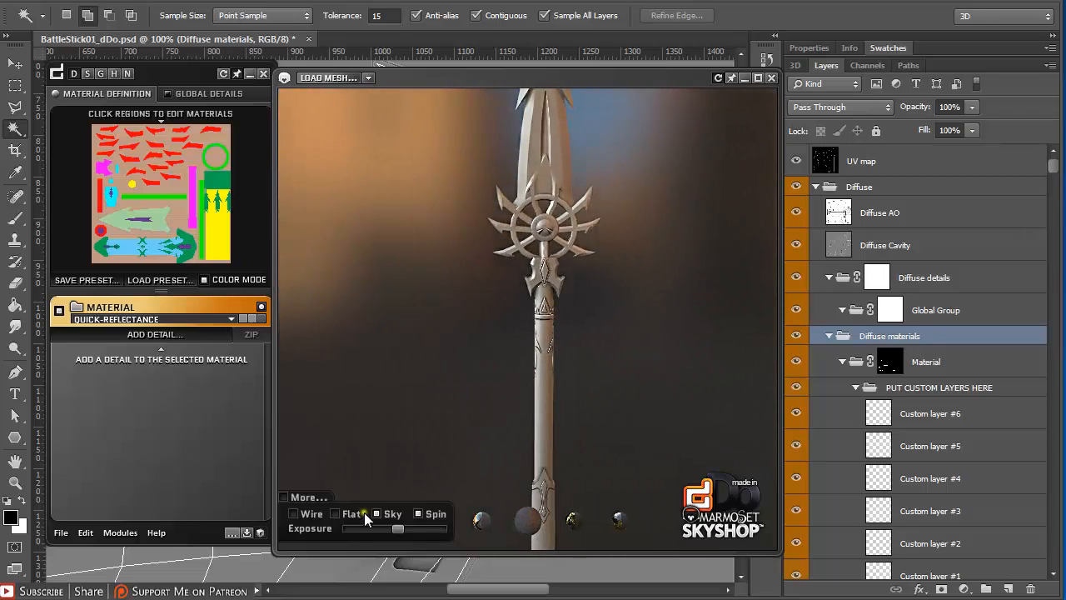
left_click(376, 513)
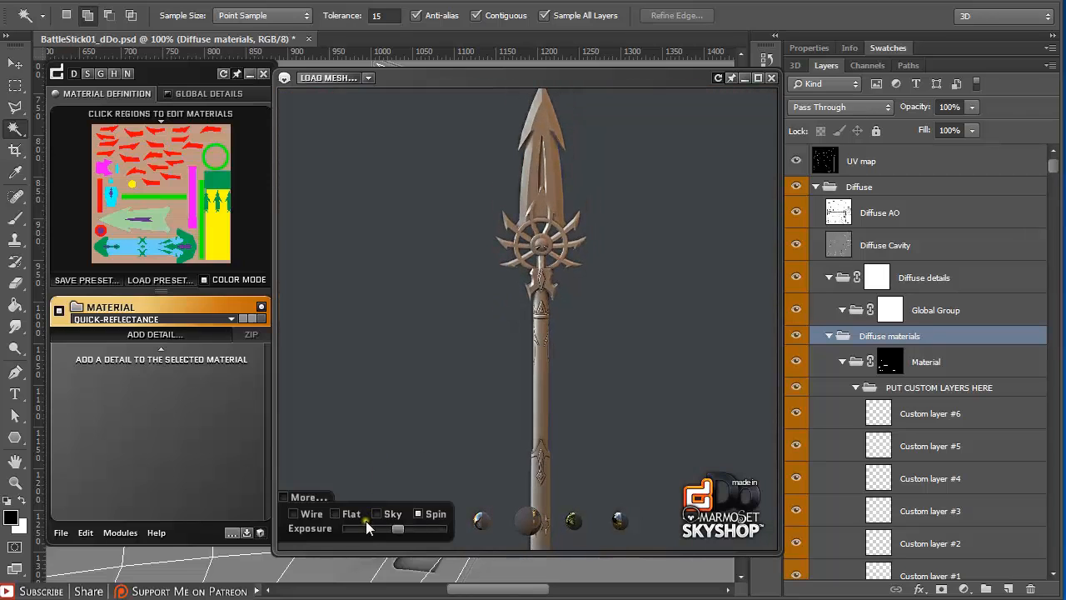
left_click(419, 514)
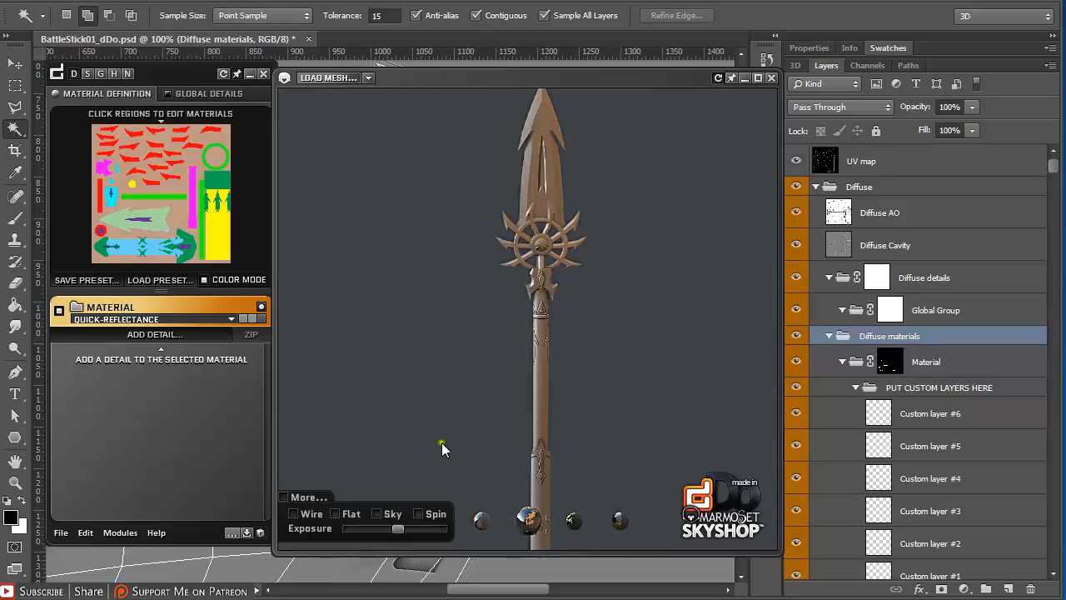
left_click(419, 514)
left_click(388, 514)
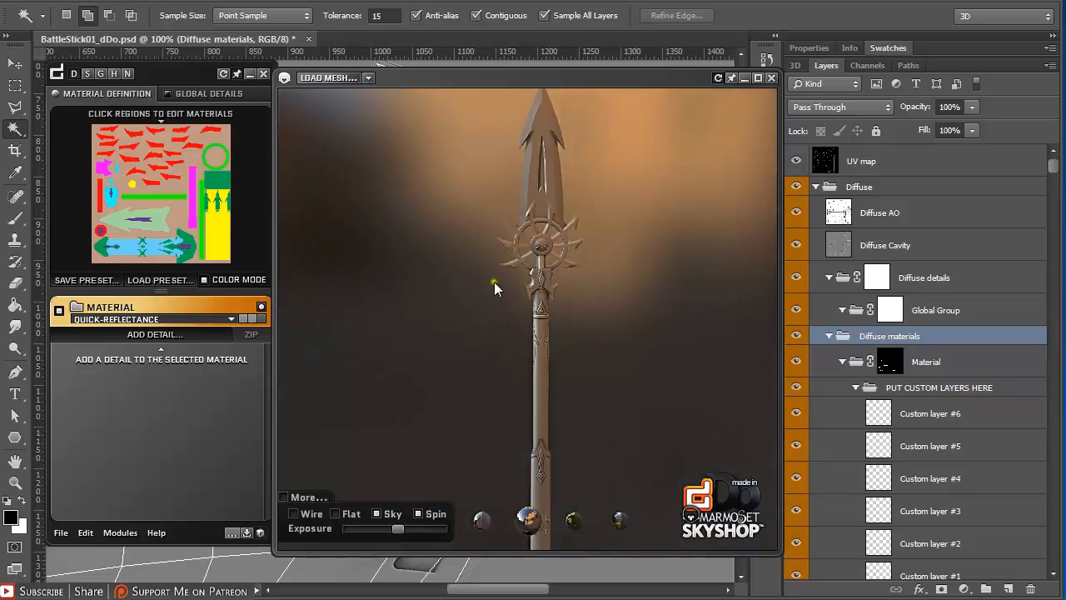
left_click(423, 514)
left_click(380, 514)
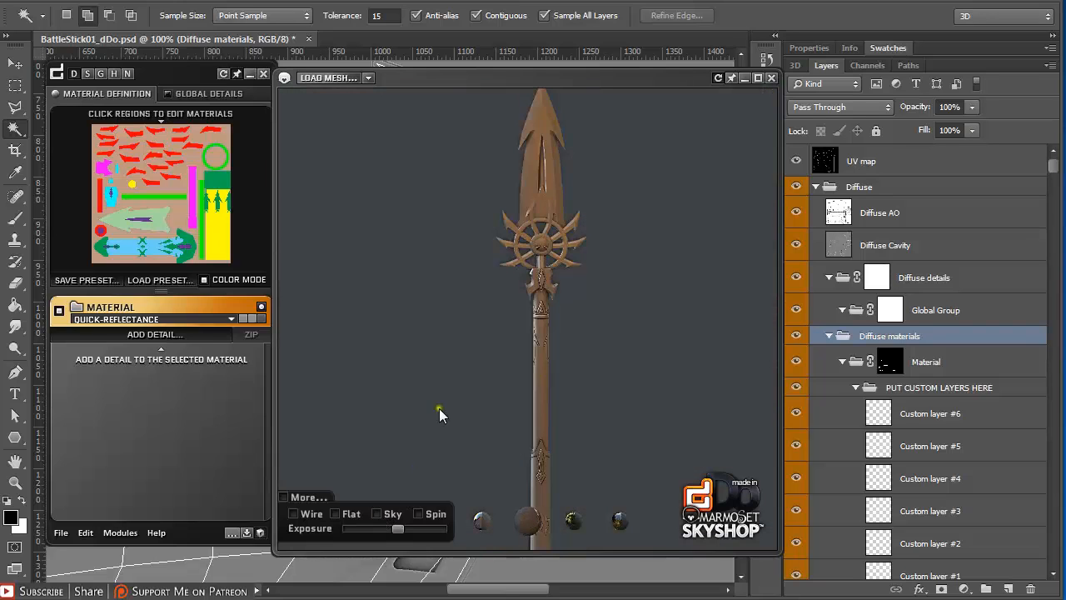
Compare the whole spear under the different environment lighting presets, then return to the second preset.
scroll(484, 303, "down", 2)
left_click_drag(493, 292, 489, 282)
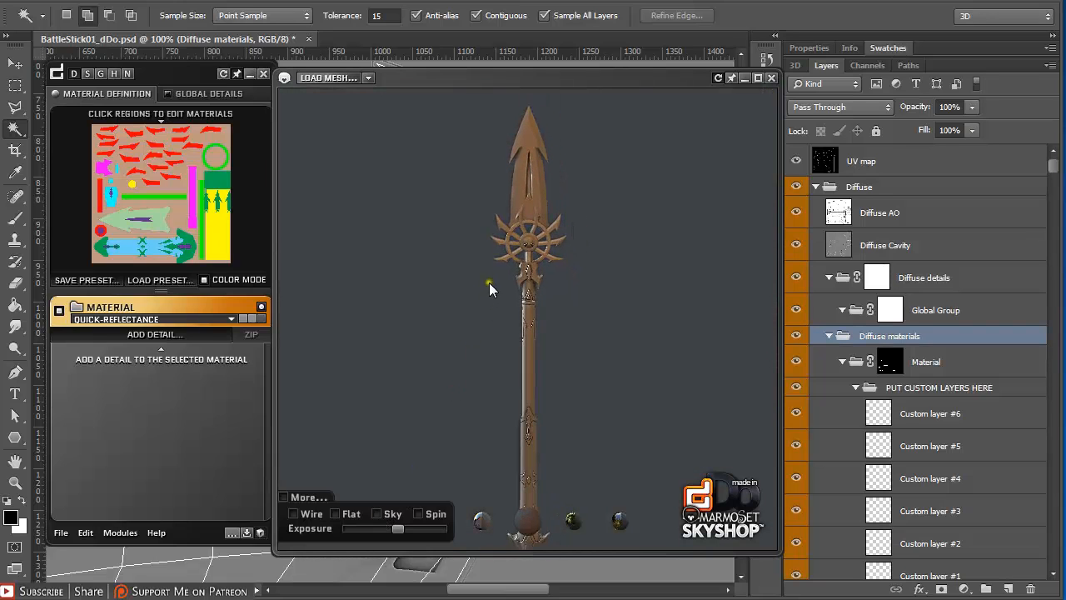
left_click(575, 520)
left_click(484, 524)
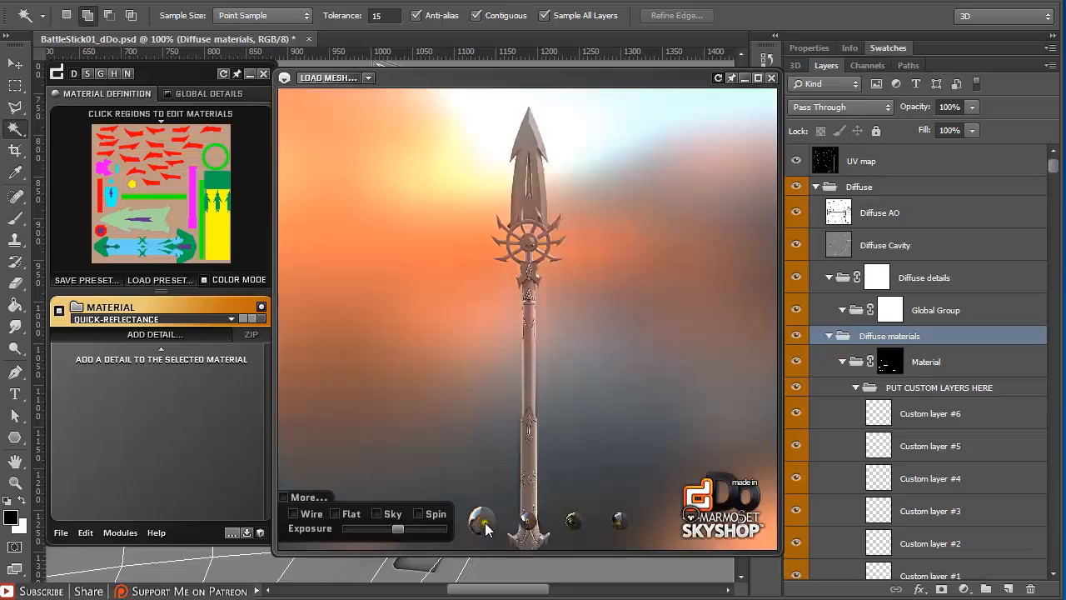
left_click(530, 512)
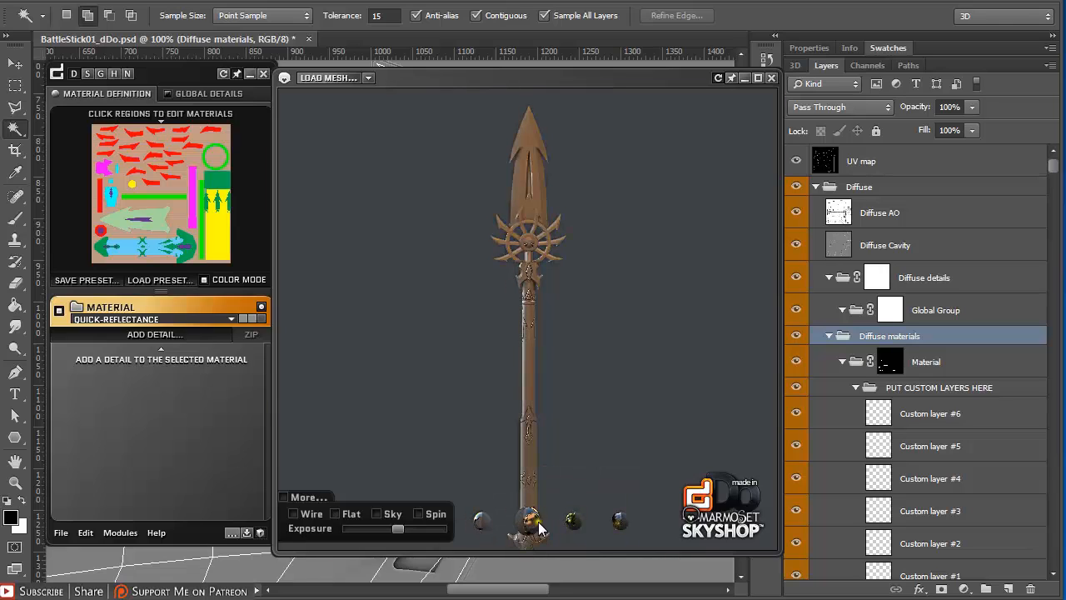
left_click(480, 521)
left_click(573, 520)
left_click(618, 521)
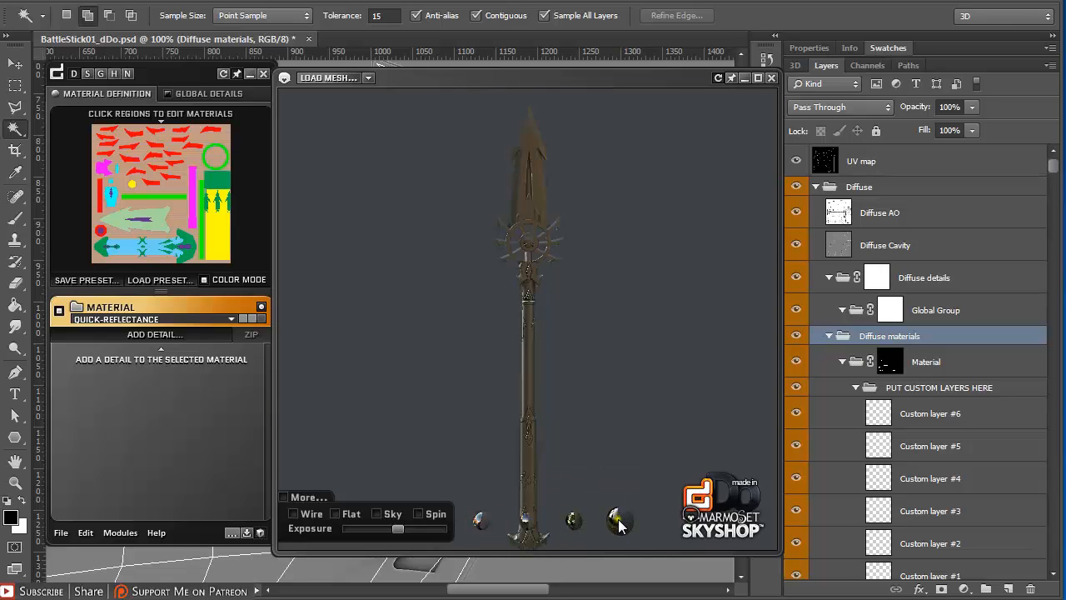
left_click(534, 523)
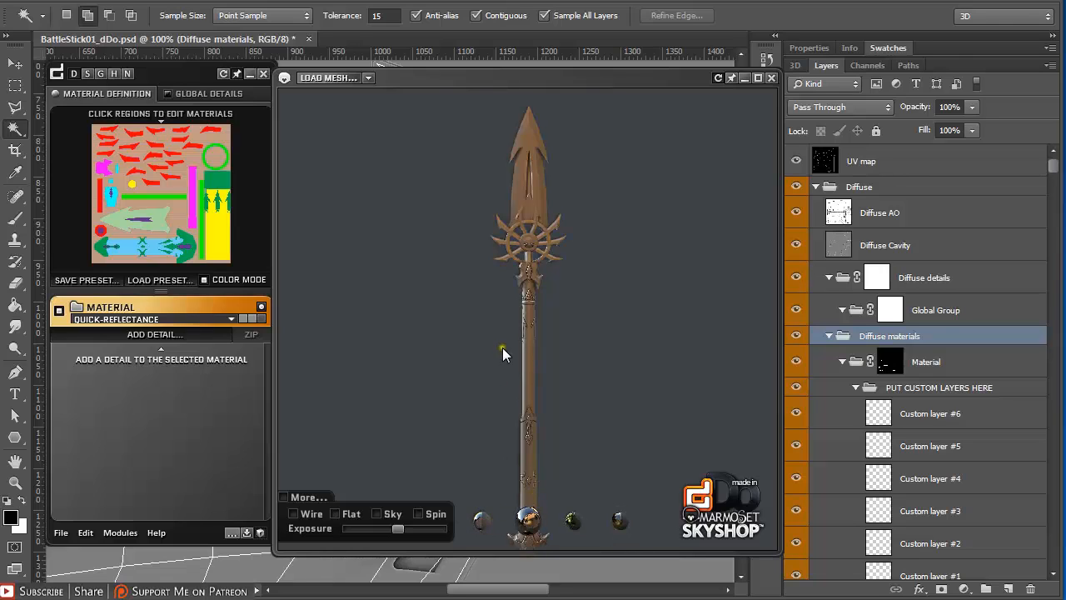
Rotate the environment lighting around the spear so that its front is brightly lit.
left_click_drag(503, 348, 299, 222)
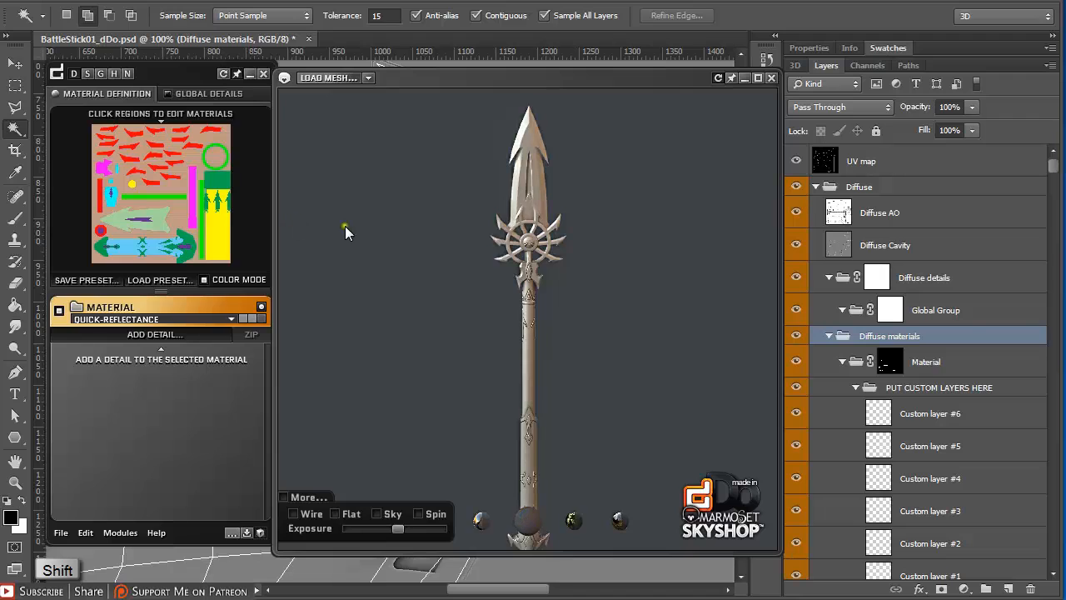
left_click_drag(526, 220, 458, 238)
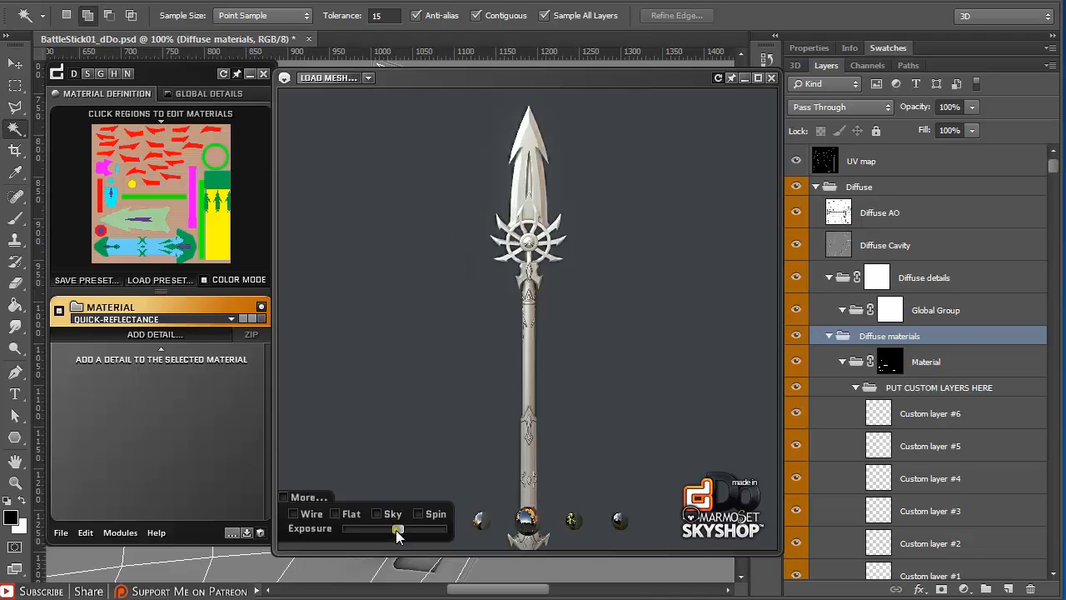
Raise the preview exposure slightly and show the additional 3D preview settings.
mouse_move(396, 529)
left_mouse_down()
mouse_move(383, 532)
mouse_move(417, 533)
mouse_move(392, 540)
mouse_move(403, 537)
left_mouse_up()
left_click(307, 499)
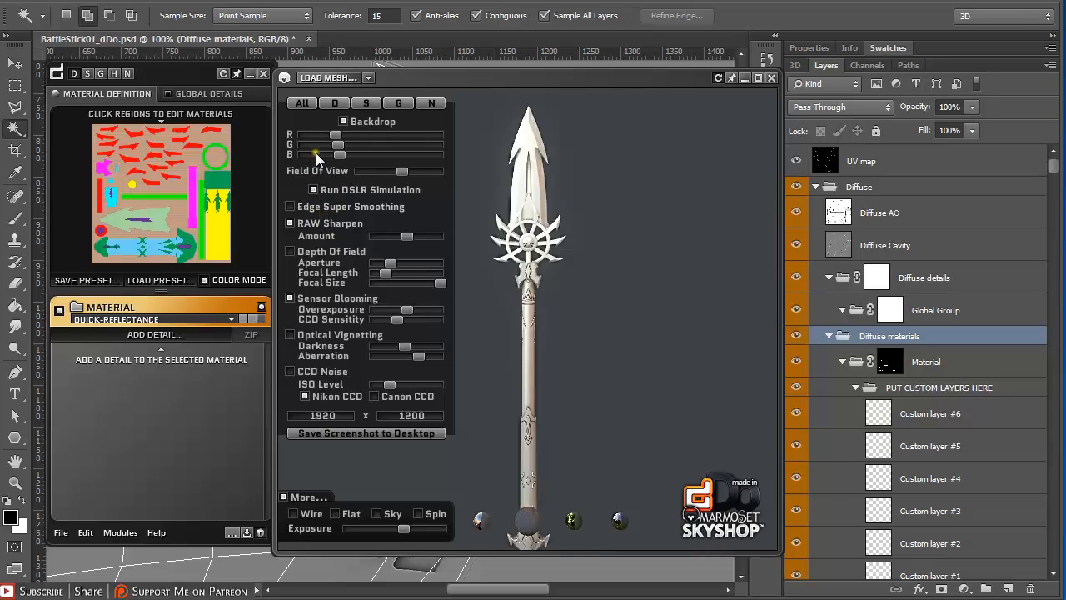
Hide the additional preview settings and assign the black leather material to the yellow grip region of the material map.
left_click(284, 497)
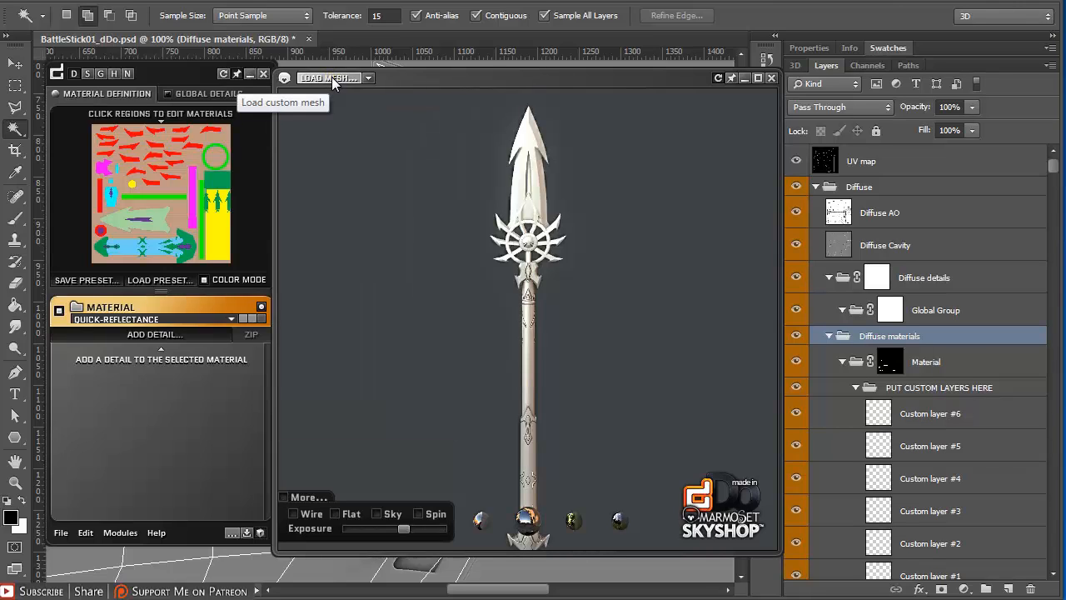
left_click(332, 77)
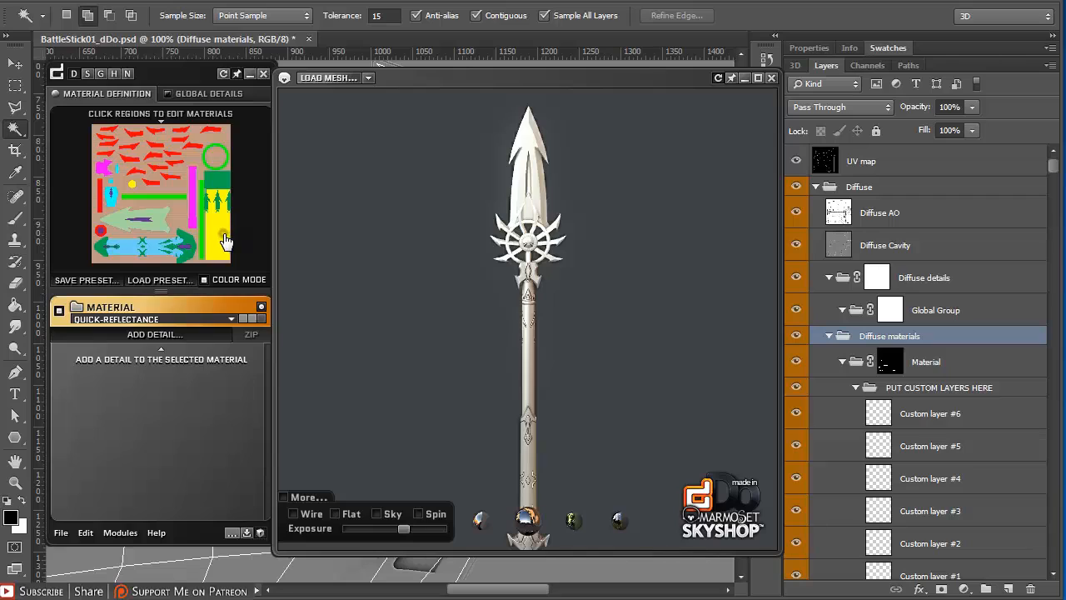
left_click(92, 167)
left_click(211, 231)
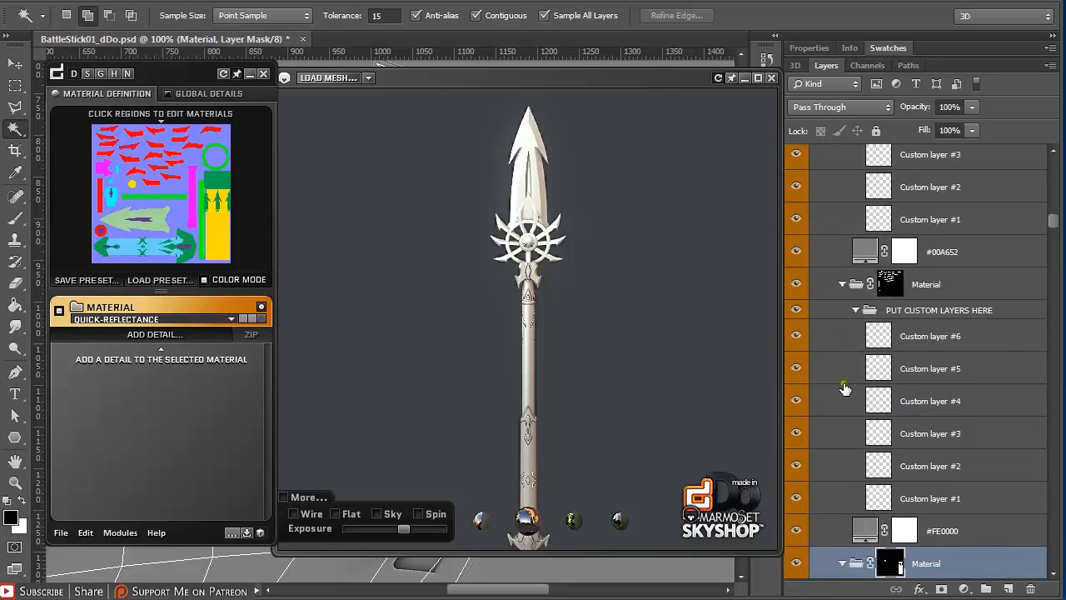
left_click(230, 318)
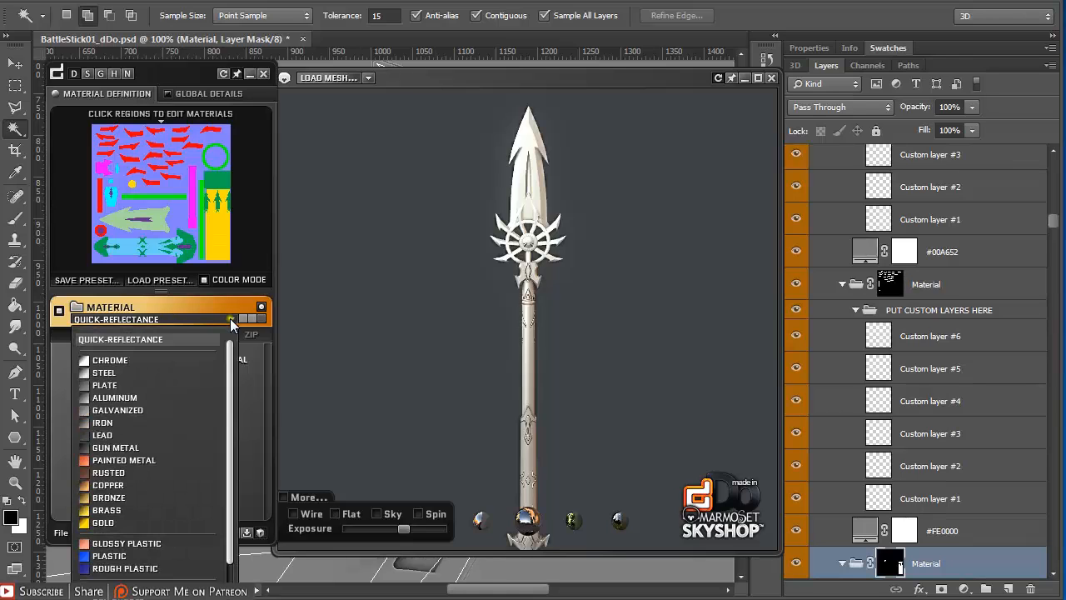
left_click_drag(230, 382, 188, 533)
left_click(167, 533)
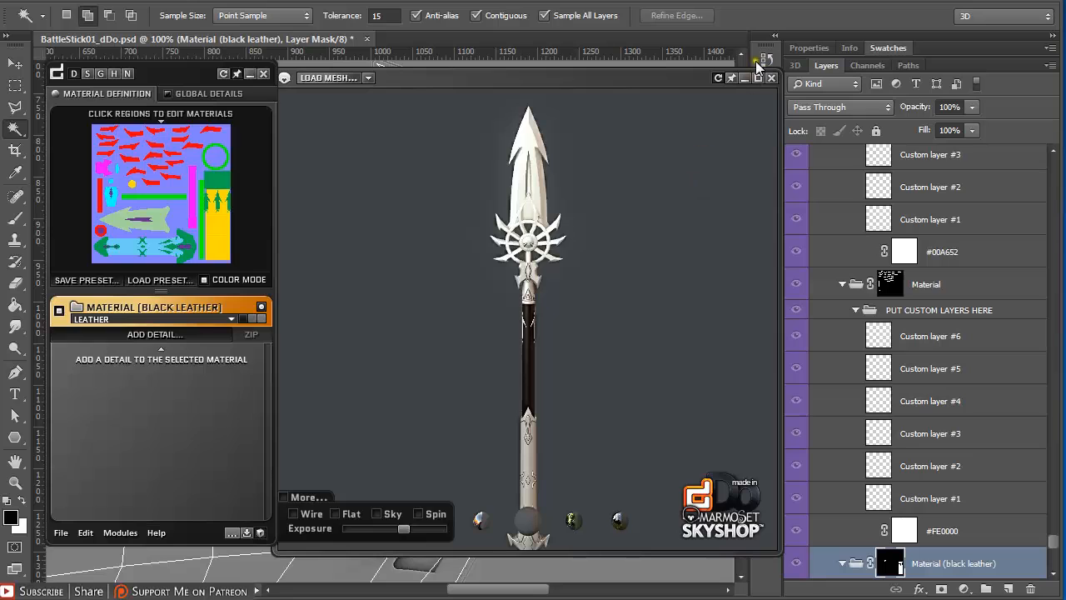
Compare the brightly lit blade with Sensor Blooming off and on in the additional 3D preview settings.
scroll(563, 359, "up", 5)
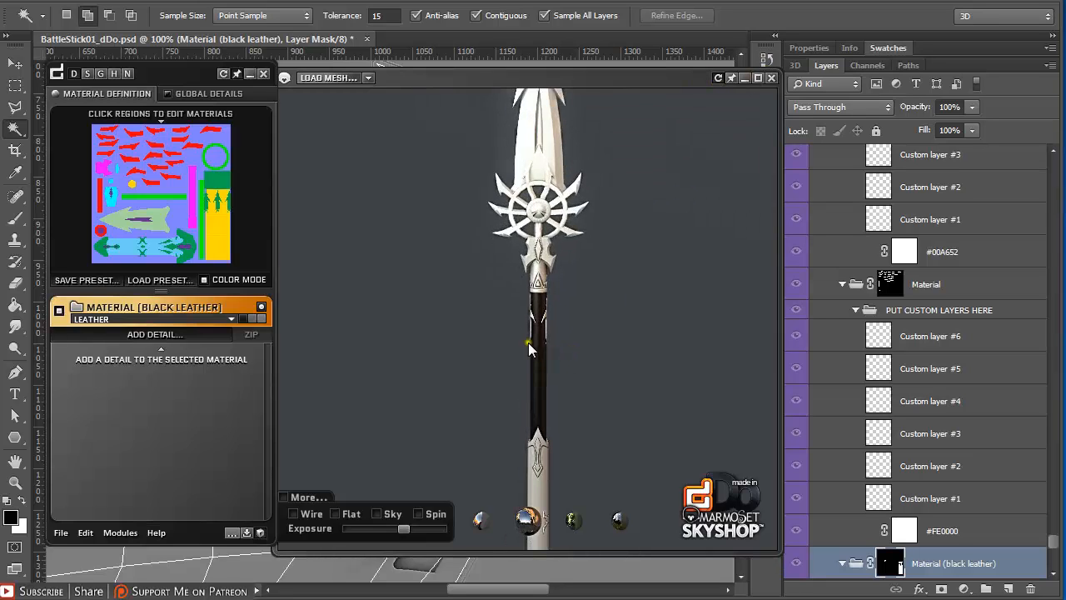
left_click_drag(589, 297, 464, 297)
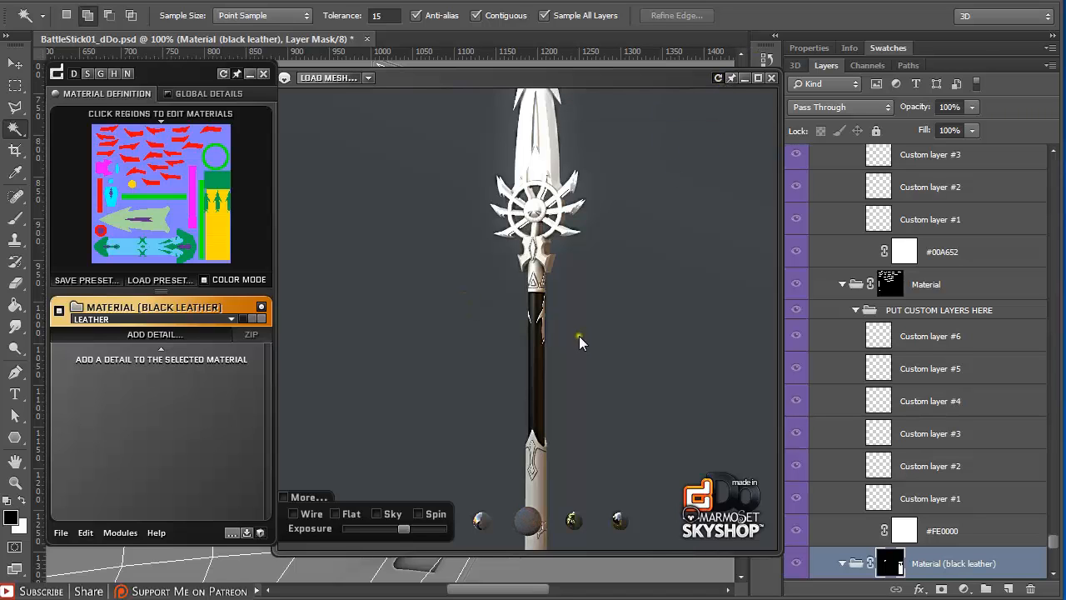
scroll(582, 334, "up", 2)
left_click_drag(559, 328, 538, 302)
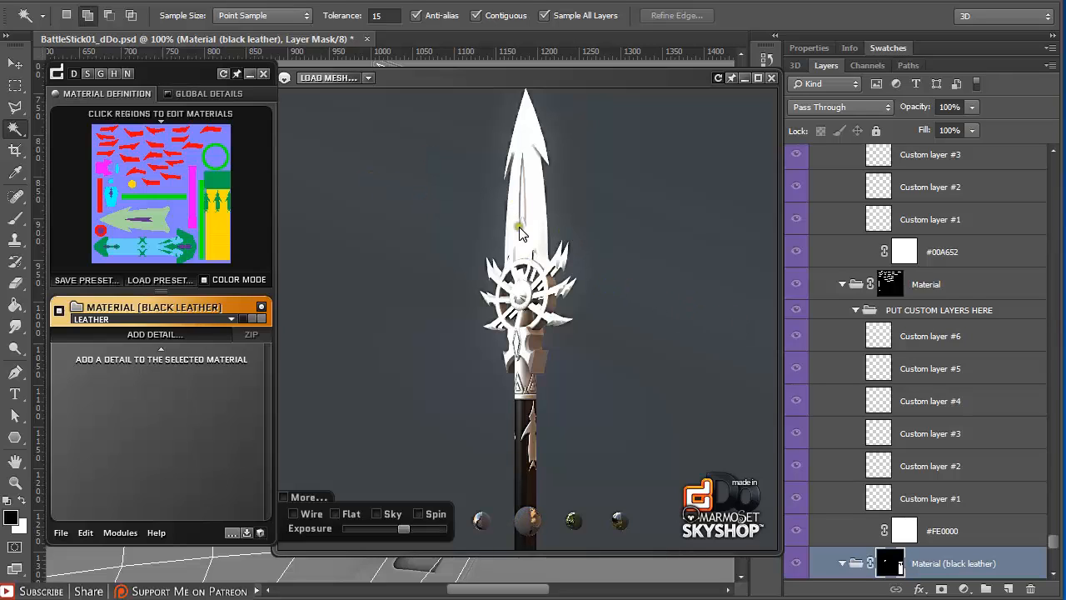
left_click(303, 497)
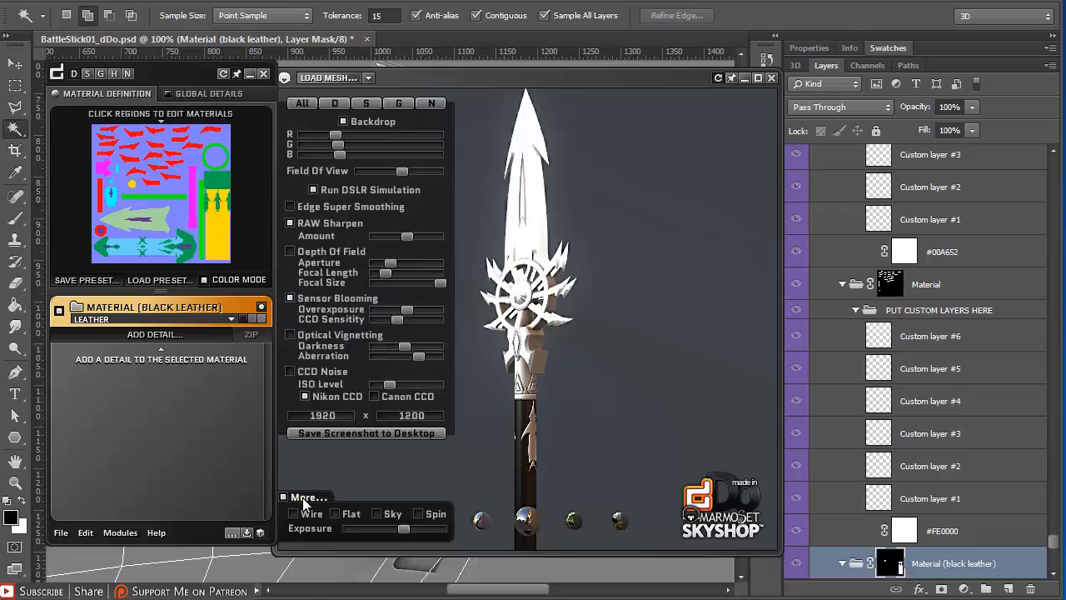
left_click(290, 299)
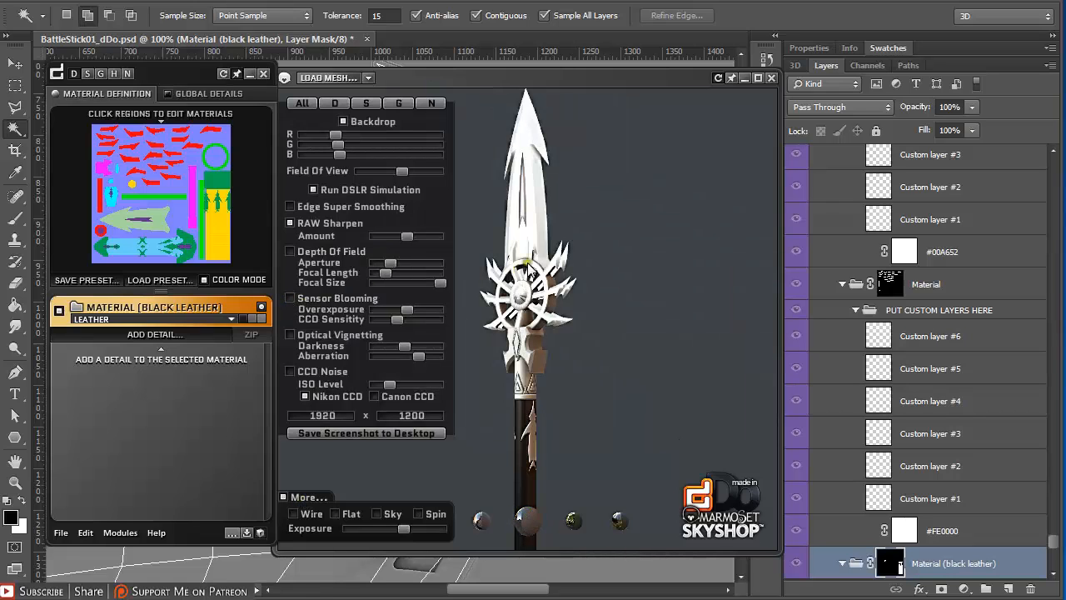
left_click(300, 302)
Test stronger Overexposure and CCD Sensitivity for the sensor blooming, then lower both again.
mouse_move(406, 309)
left_mouse_down()
mouse_move(440, 312)
mouse_move(400, 312)
mouse_move(423, 320)
mouse_move(413, 320)
left_mouse_up()
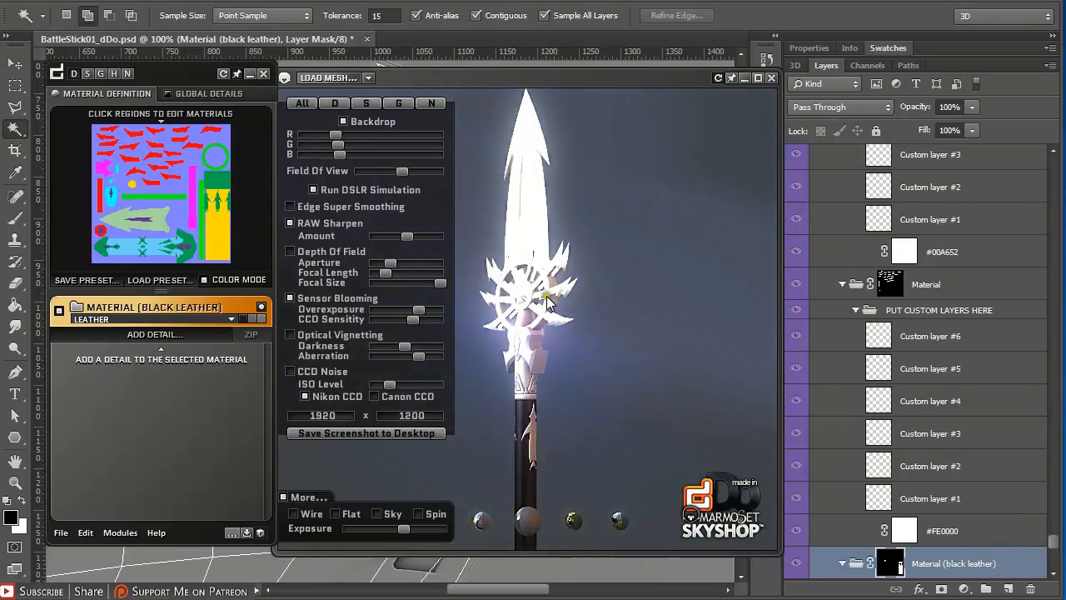
left_click_drag(732, 341, 511, 279)
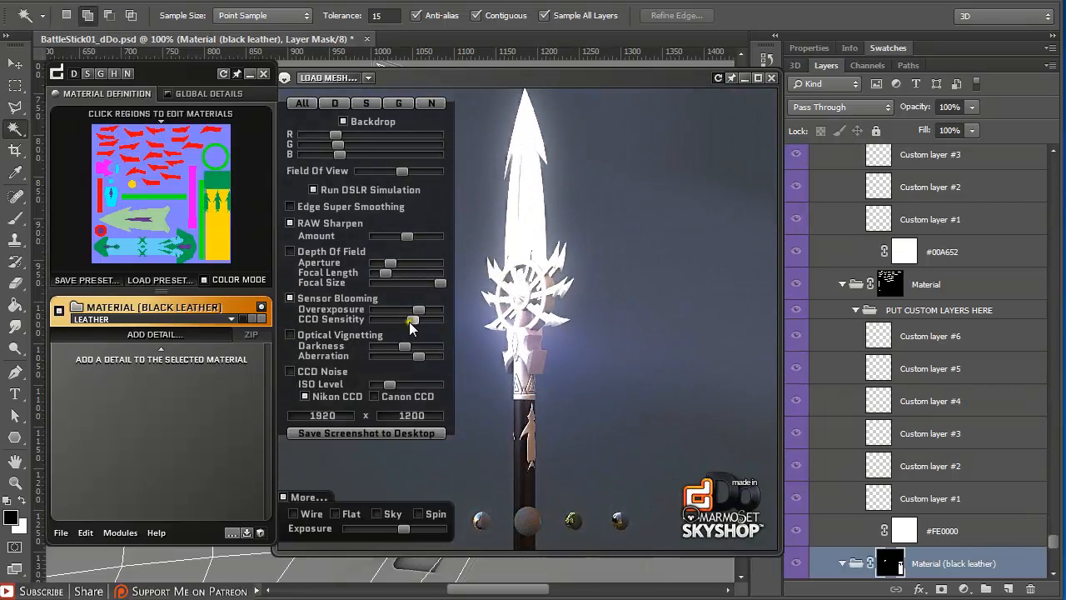
left_click_drag(412, 321, 397, 321)
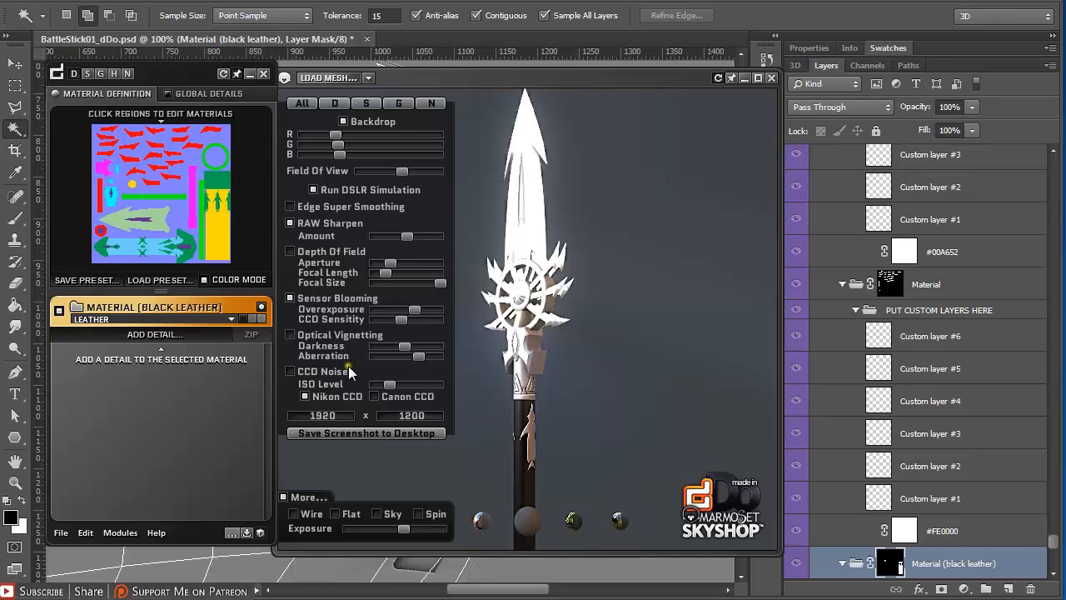
Turn off Sensor Blooming and hide the additional 3D preview settings.
left_click(292, 299)
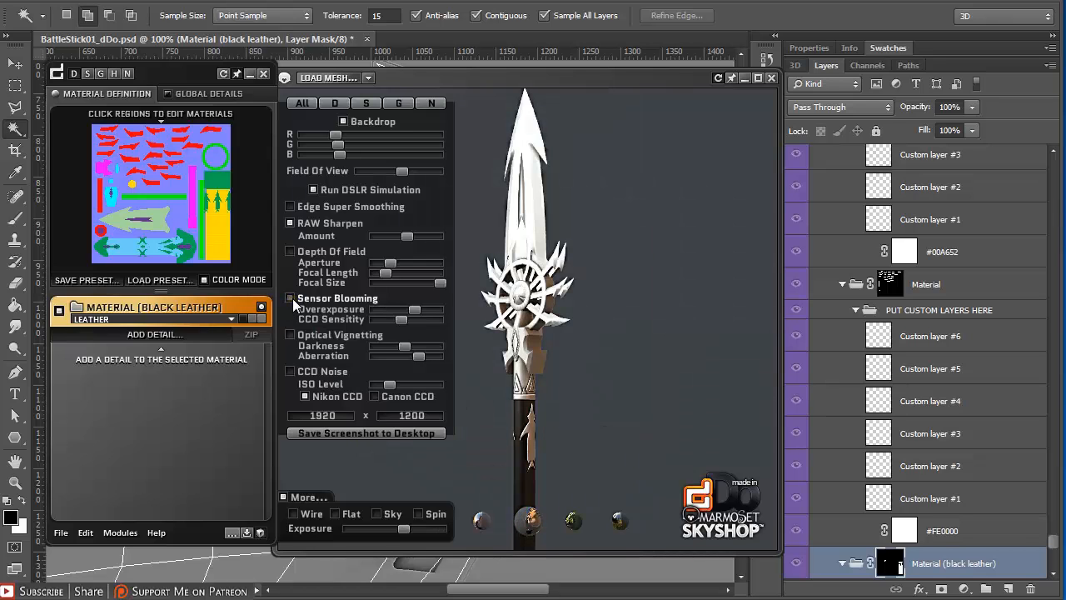
left_click(293, 298)
left_click(292, 298)
left_click(301, 496)
Rename the black leather material of the yellow grip region to GripUpperBG.
left_click_drag(466, 305, 524, 307)
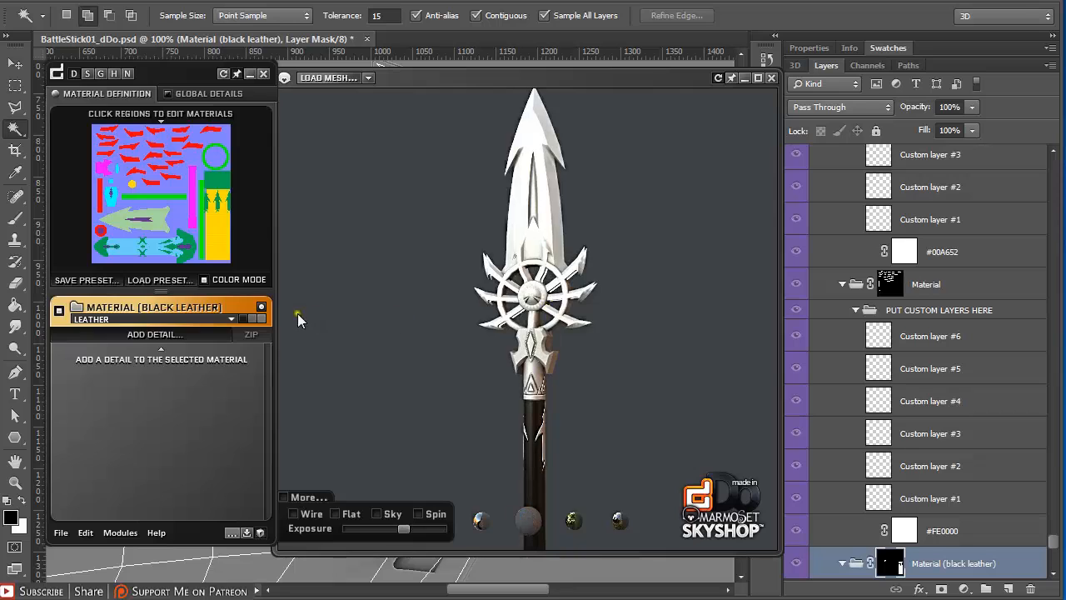
left_click_drag(542, 378, 551, 288)
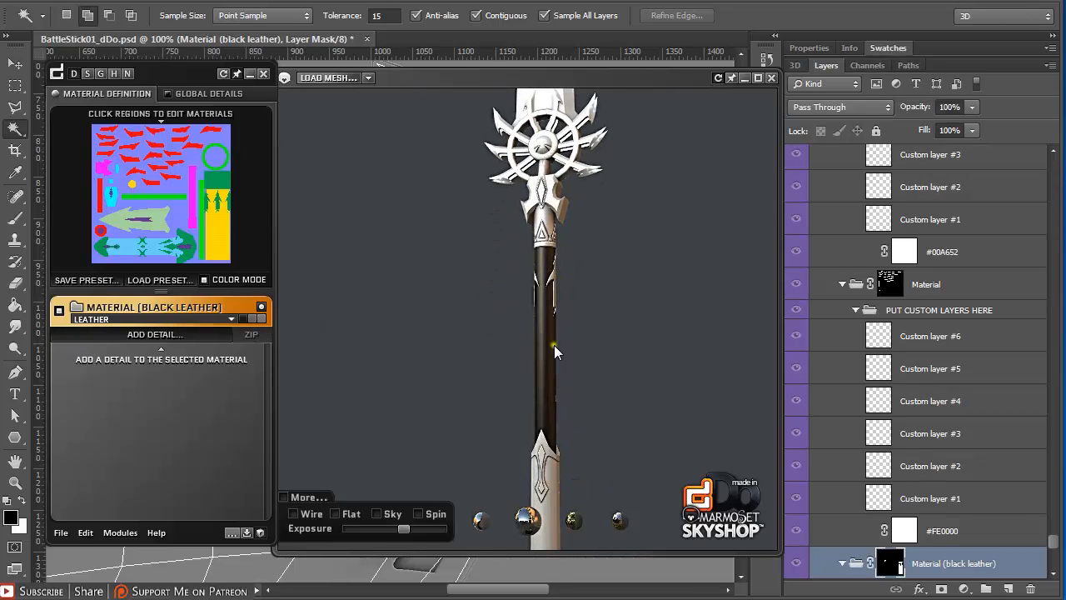
left_click(223, 242)
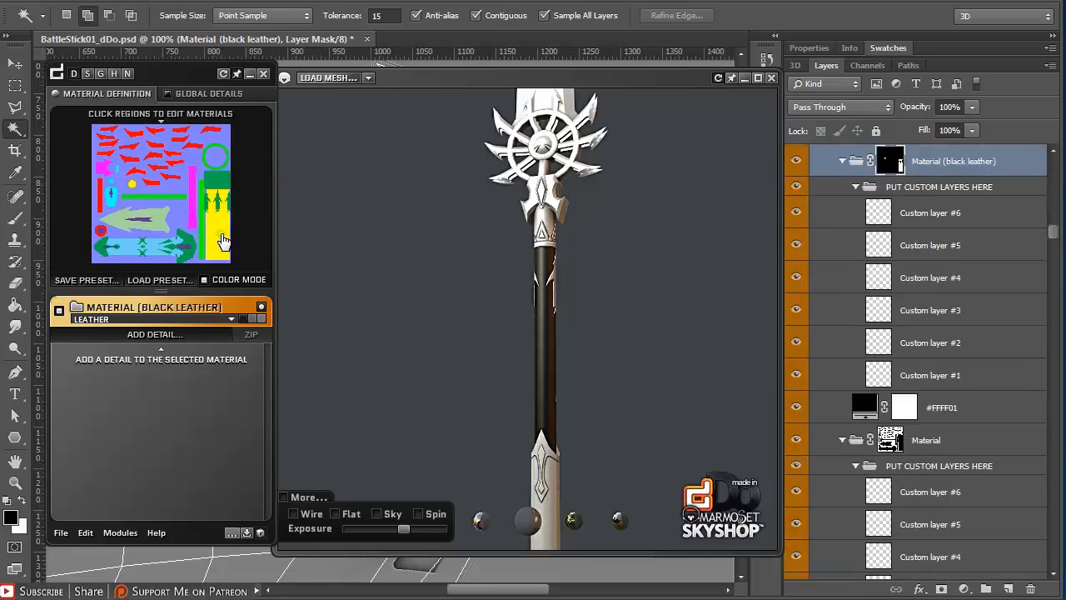
double_click(180, 310)
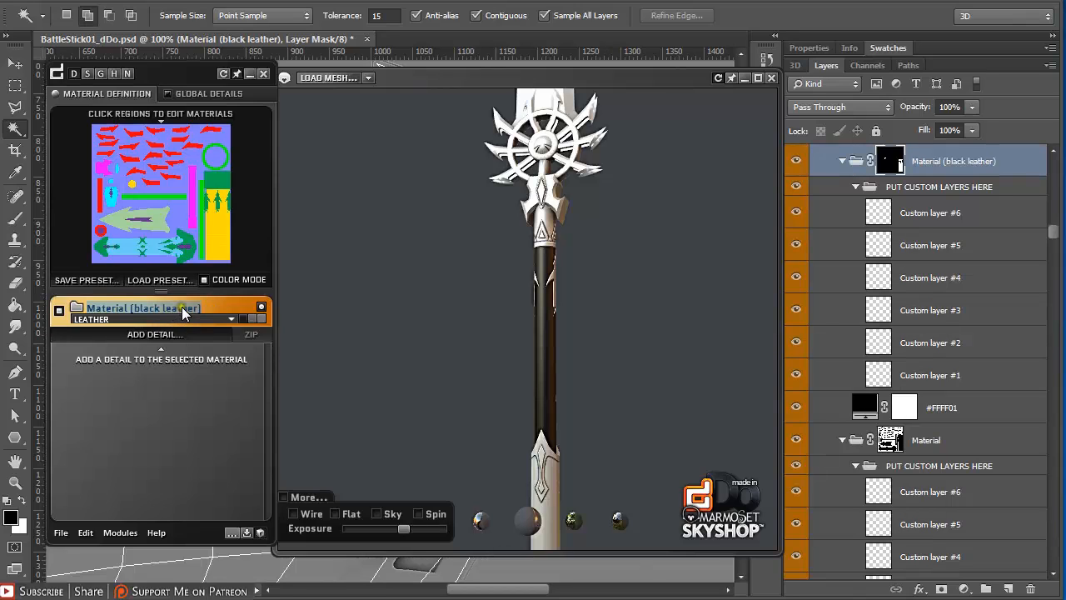
type("Gr")
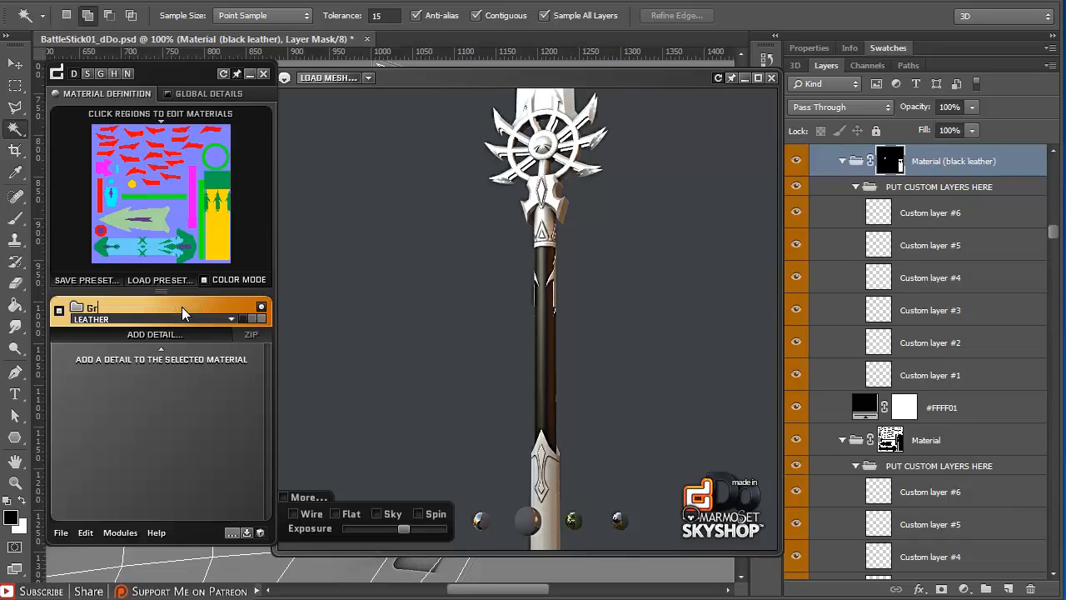
type("ipUpperBG")
key("Return")
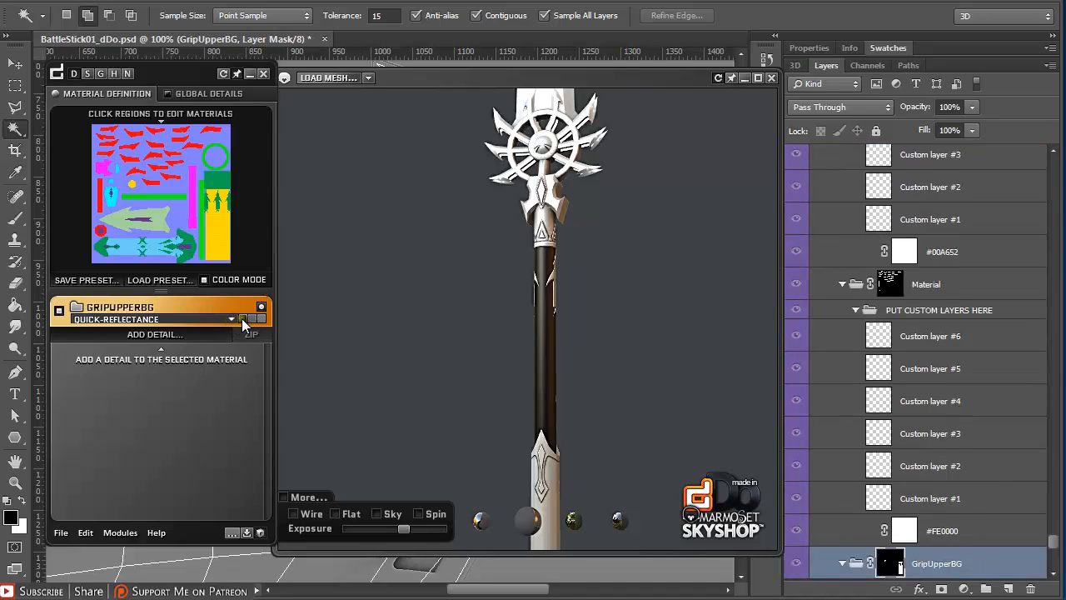
Set the diffuse colour of the GripUpperBG material to dark red 7b0202.
left_click(241, 319)
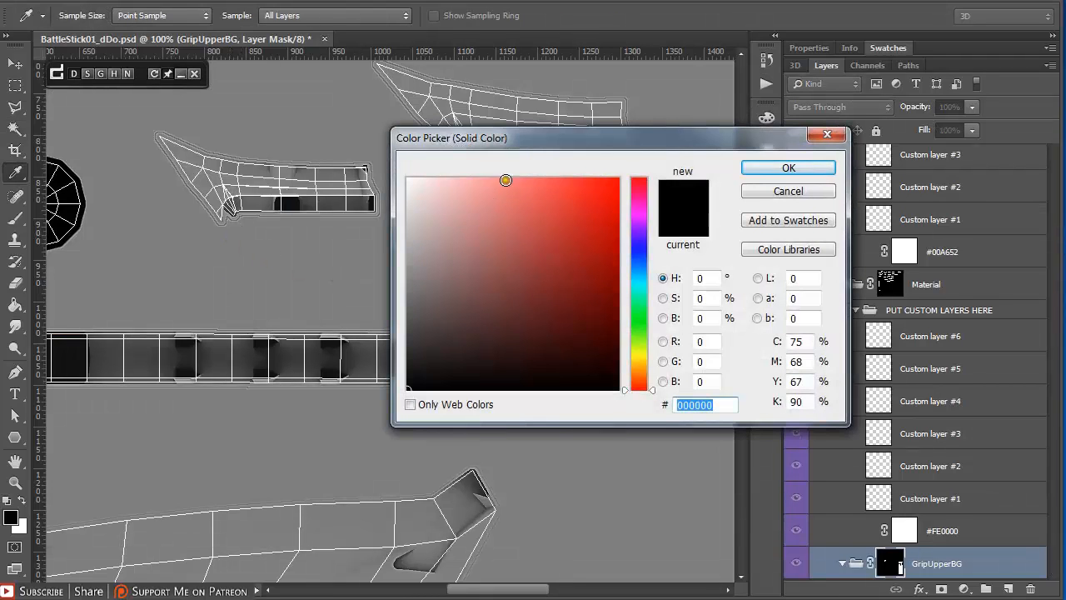
left_click_drag(555, 142, 525, 120)
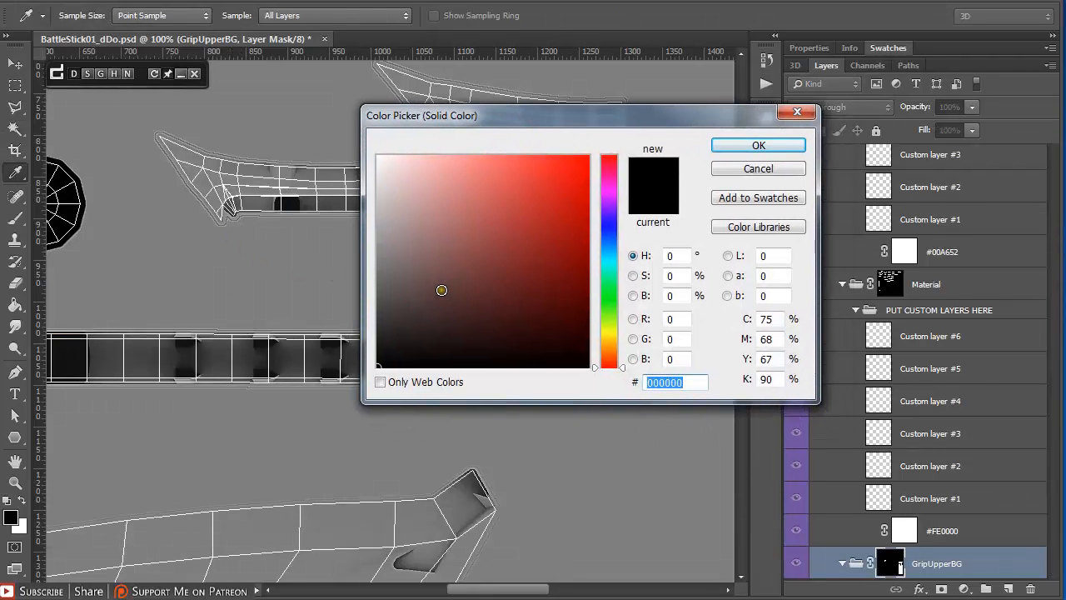
left_click_drag(464, 296, 586, 264)
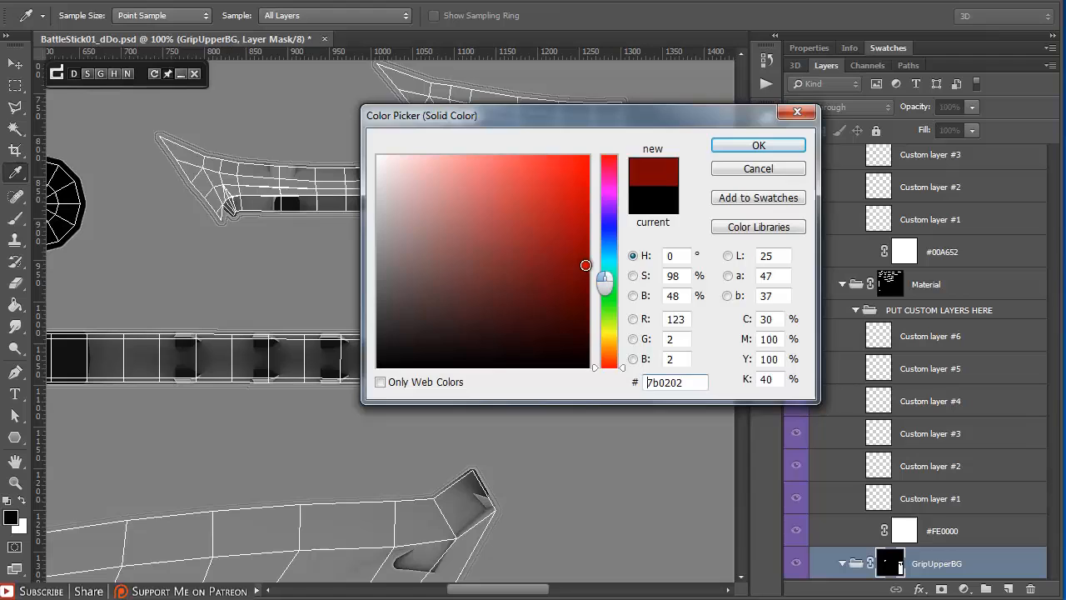
left_click(742, 149)
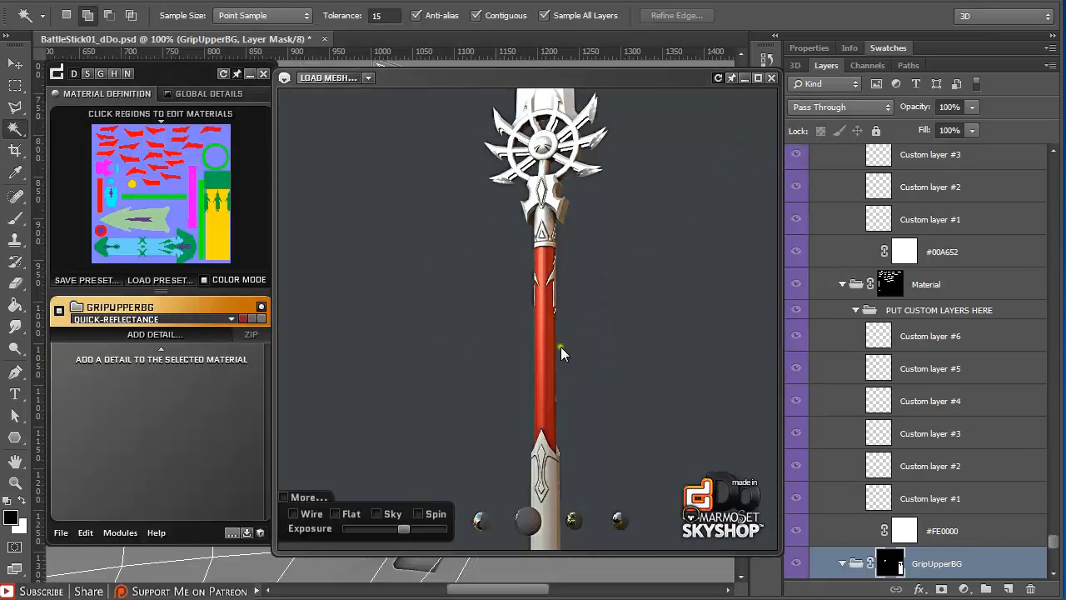
Set the specular colour of the GripUpperBG material to the muted red 8e2626.
left_click(255, 318)
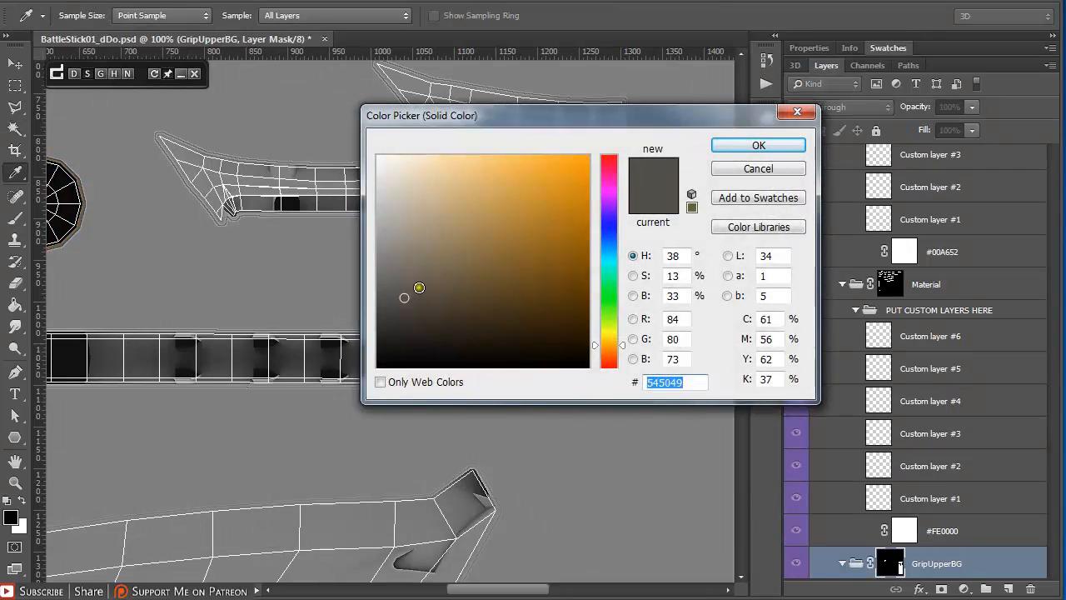
left_click_drag(405, 286, 408, 300)
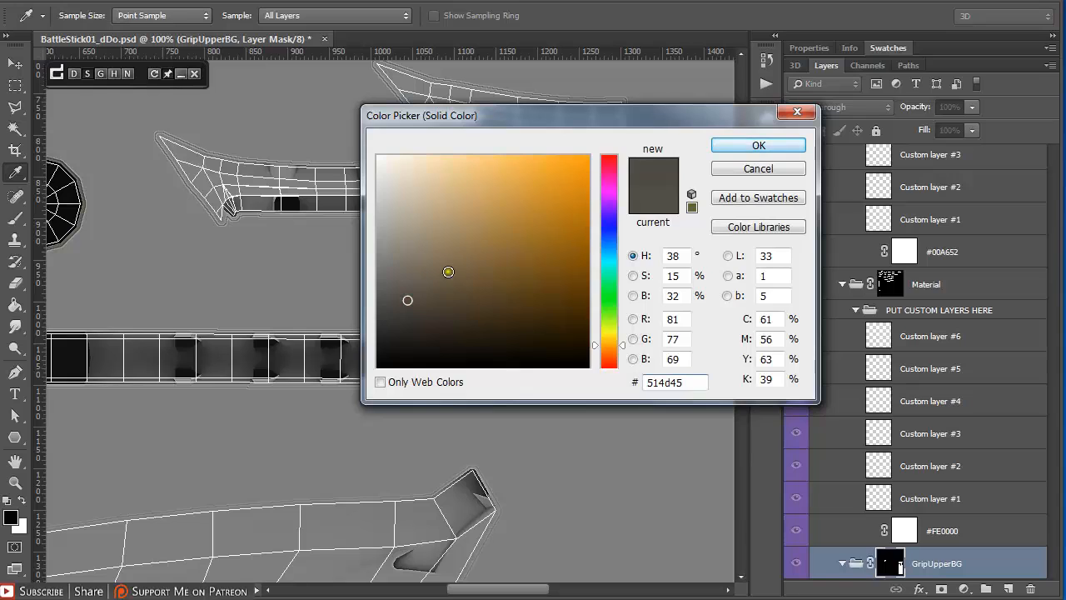
left_click(403, 281)
left_click(405, 279)
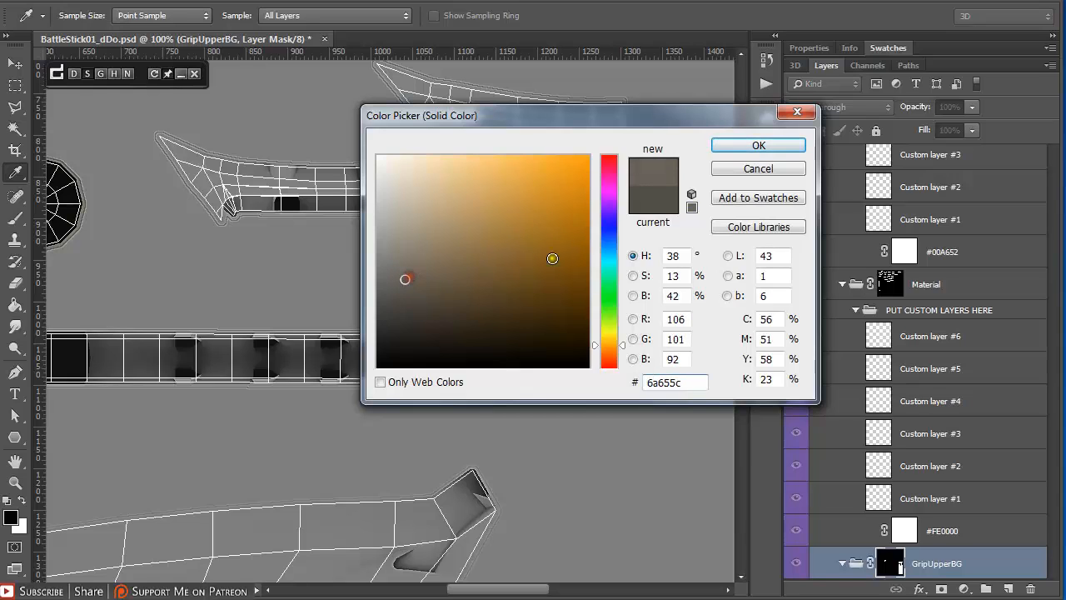
left_click(611, 173)
left_click(548, 225)
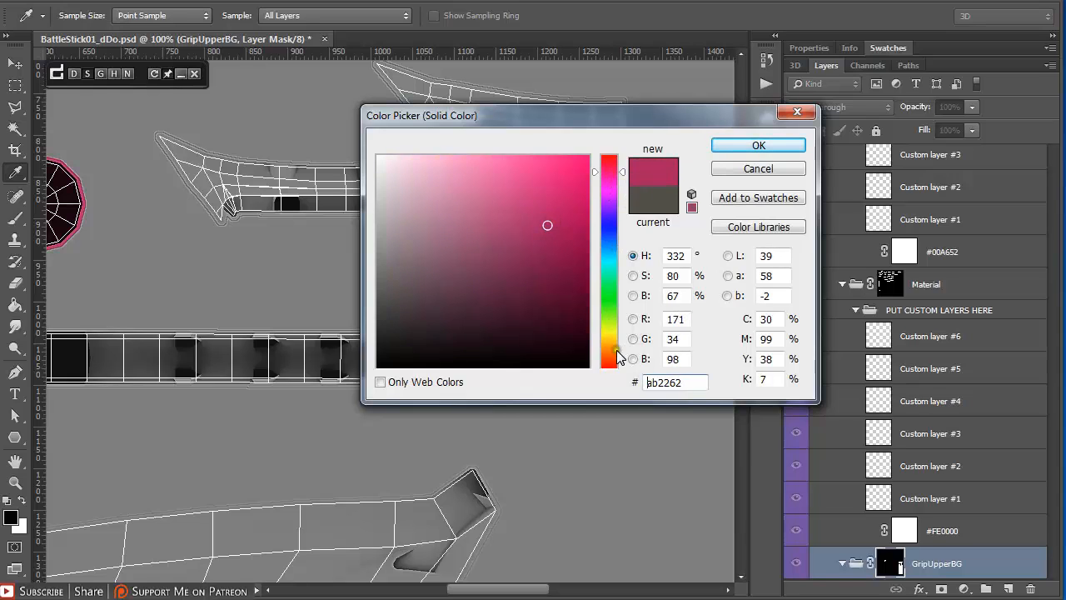
left_click_drag(624, 173, 617, 153)
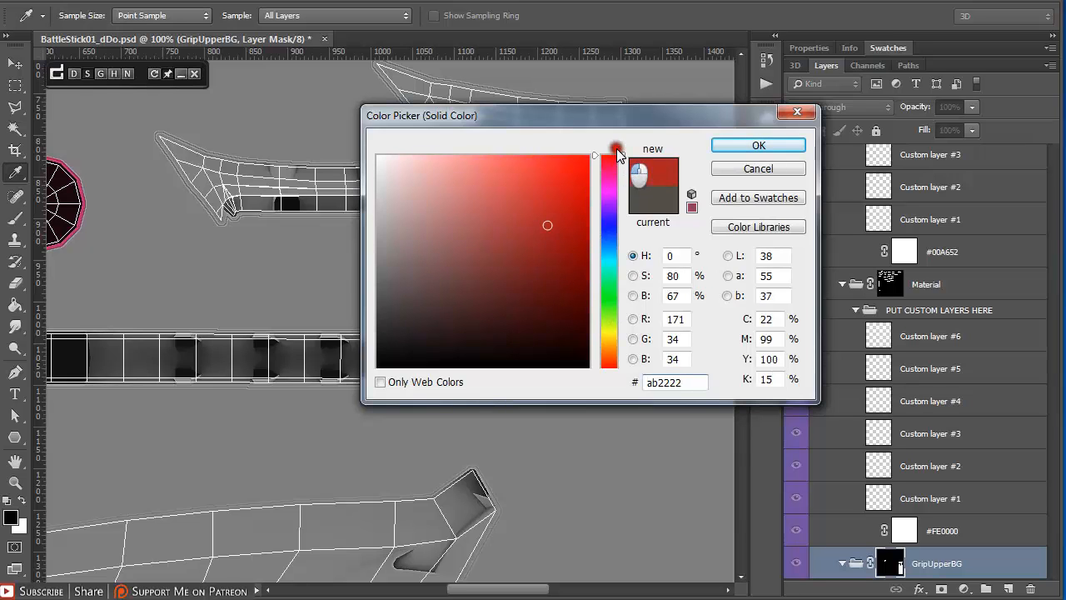
left_click(532, 249)
left_click(758, 146)
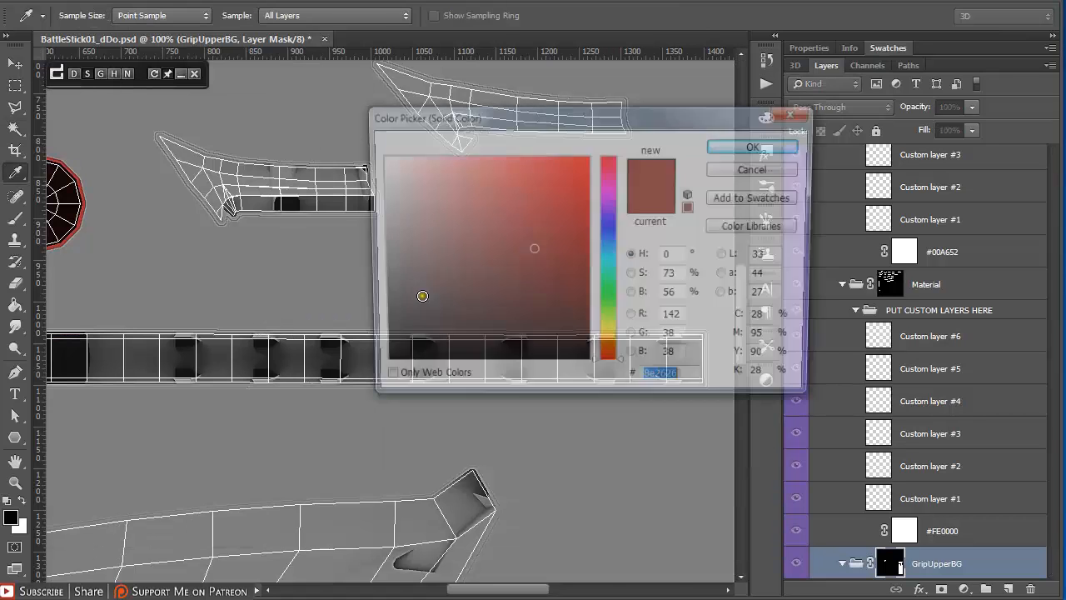
left_click(500, 306)
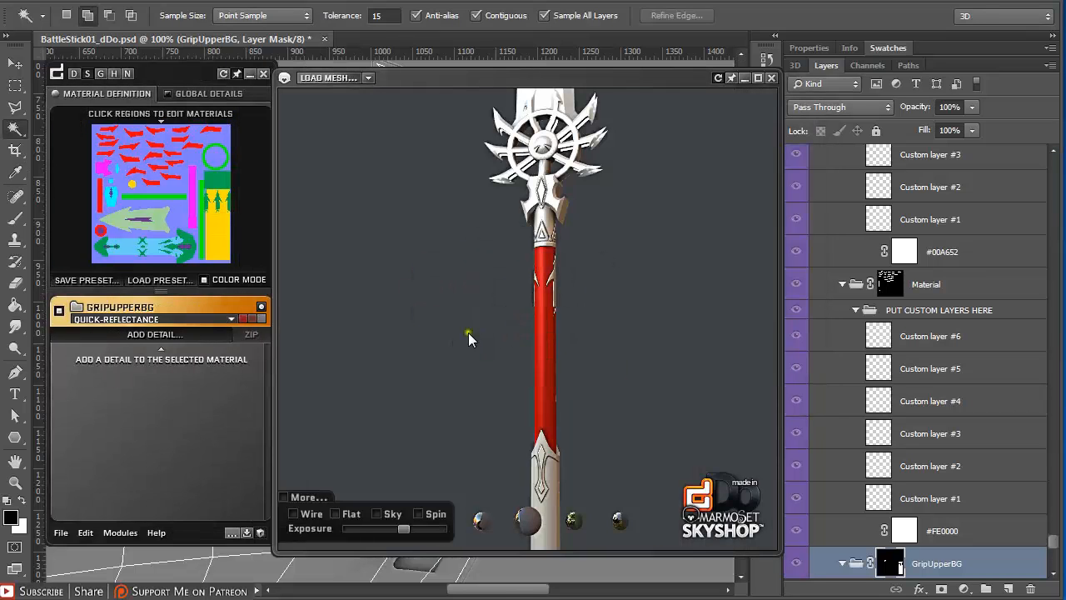
Reduce the gloss of the GripUpperBG material with a darker grey and check the grip and lower shaft in the preview.
left_click(264, 320)
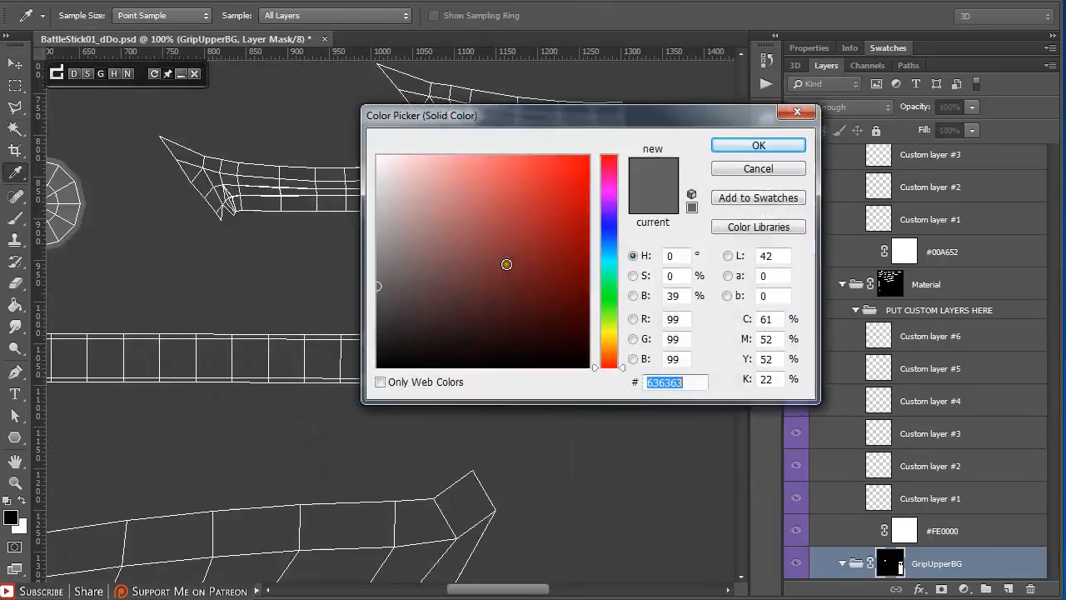
left_click_drag(383, 268, 378, 314)
left_click(733, 147)
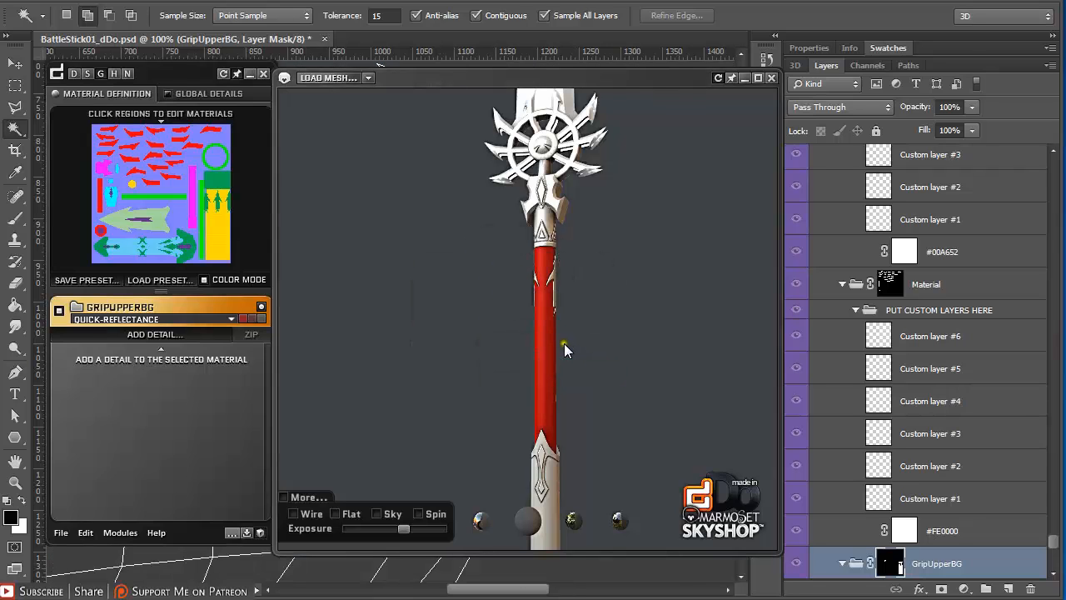
left_click_drag(522, 354, 579, 326)
scroll(581, 323, "up", 2)
scroll(592, 309, "down", 4)
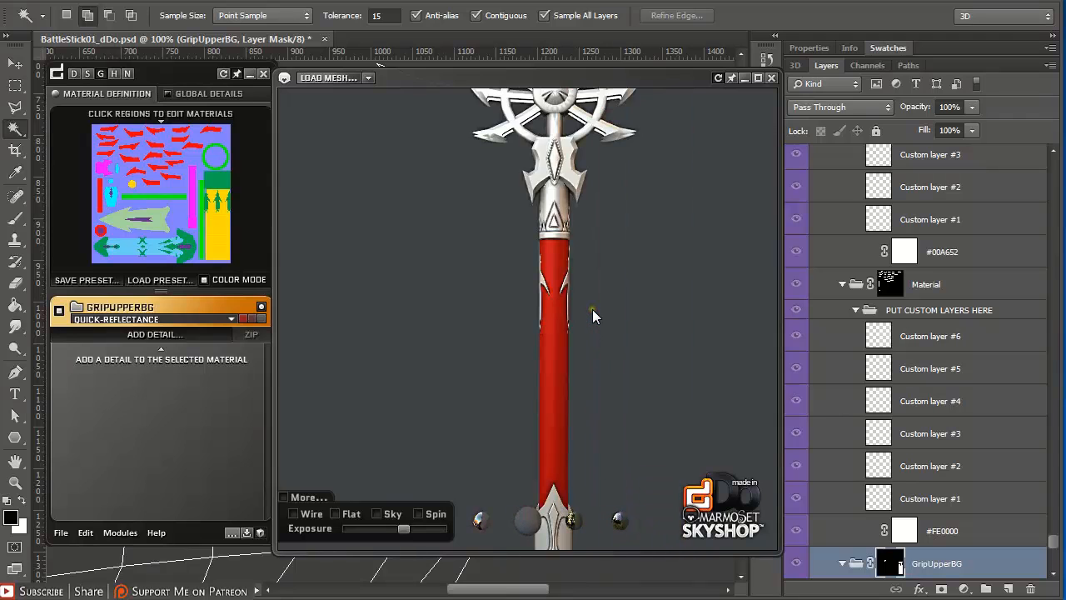
left_click_drag(550, 335, 520, 217)
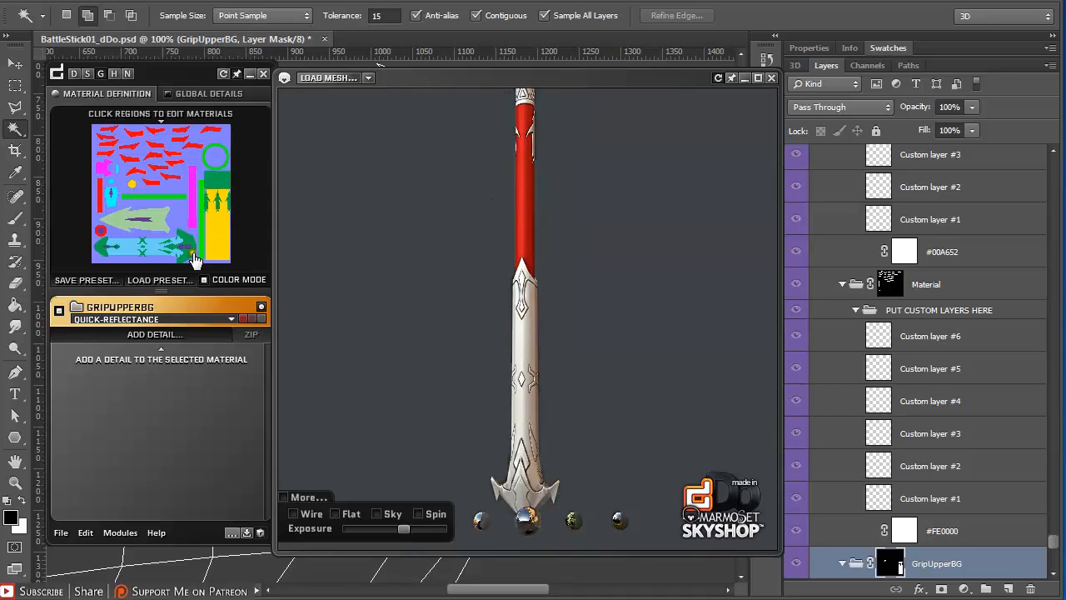
Assign the Rubber material to the light blue lower grip region and check it in the 3D preview.
left_click(152, 257)
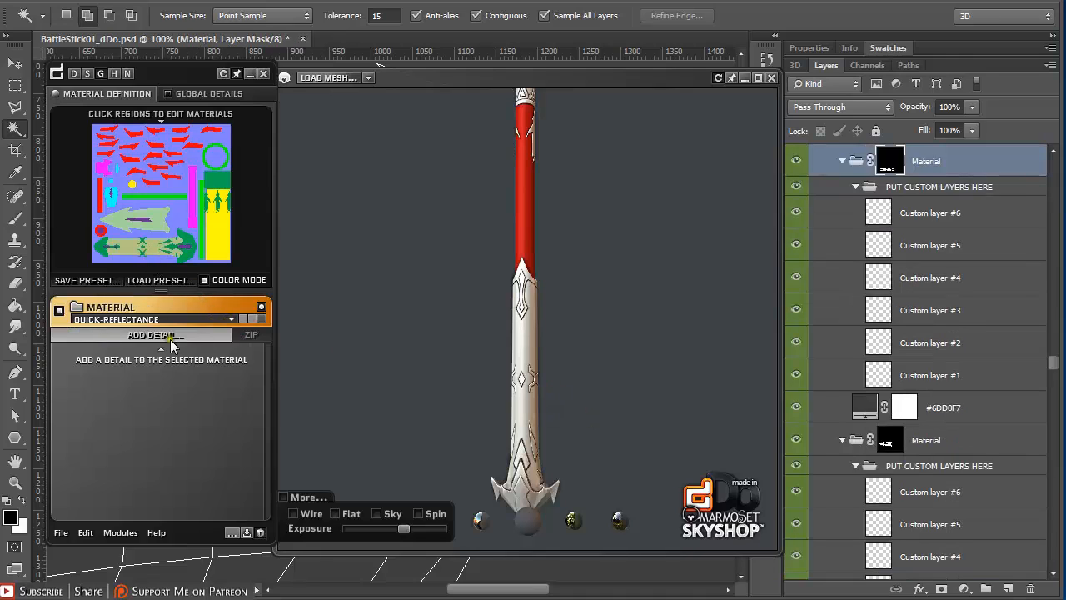
left_click(233, 321)
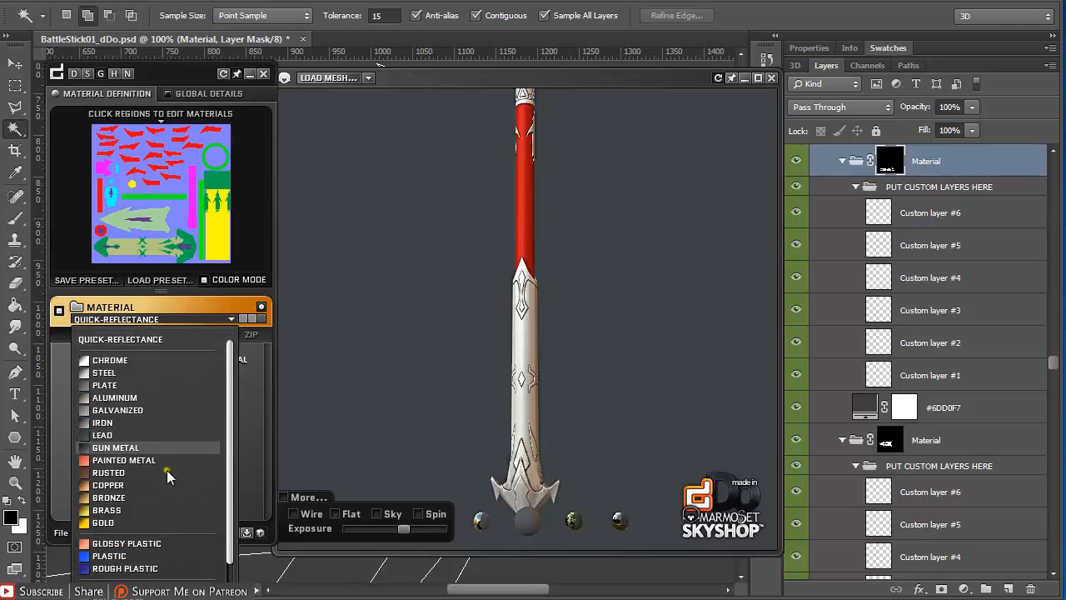
scroll(148, 467, "down", 3)
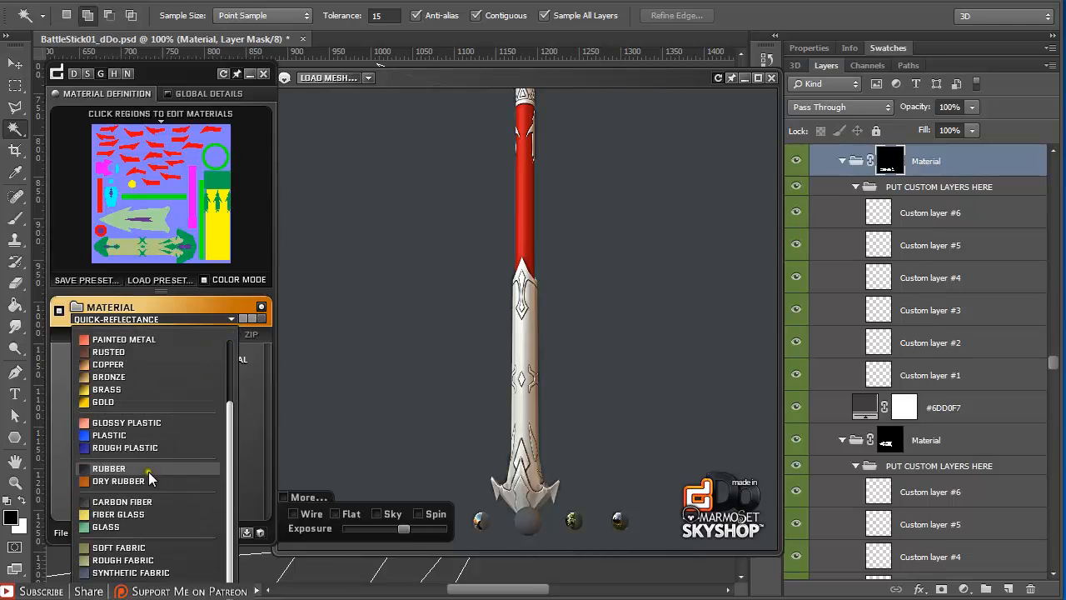
left_click(148, 471)
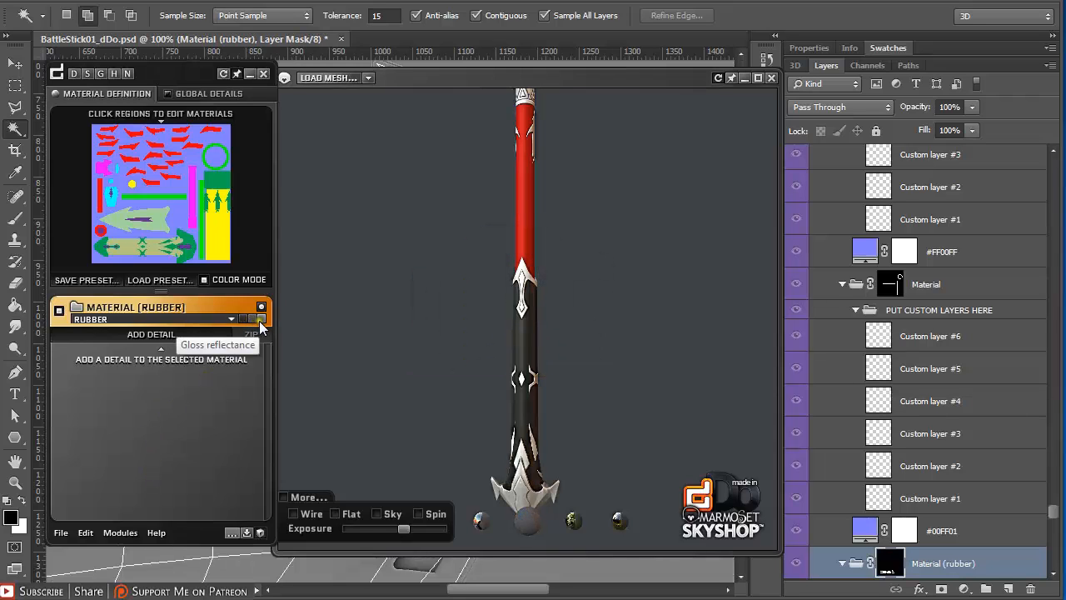
scroll(544, 367, "up", 5)
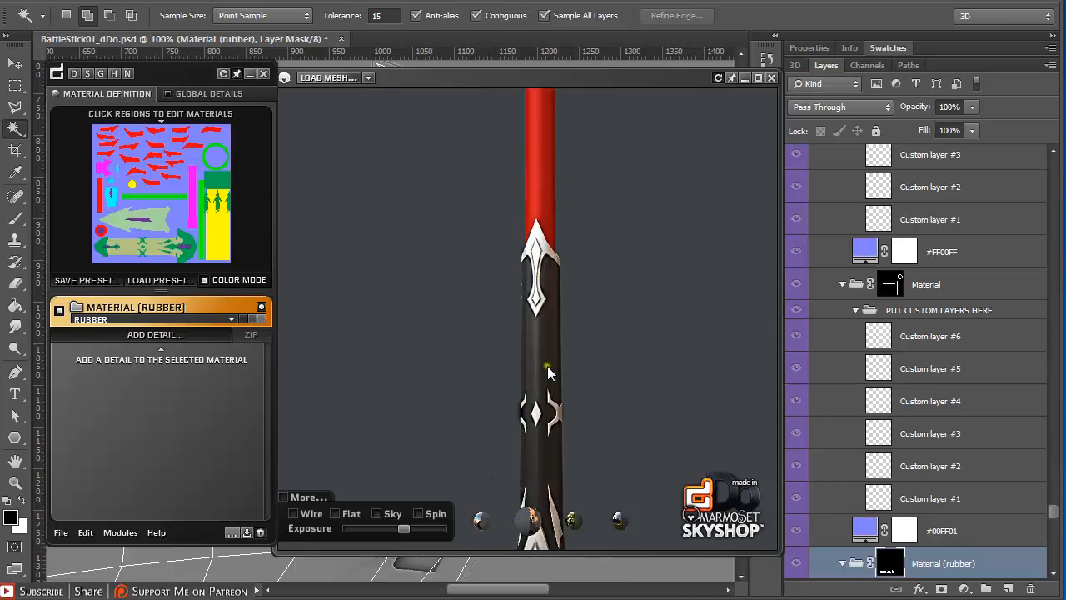
scroll(545, 366, "down", 3)
left_click_drag(539, 367, 497, 272)
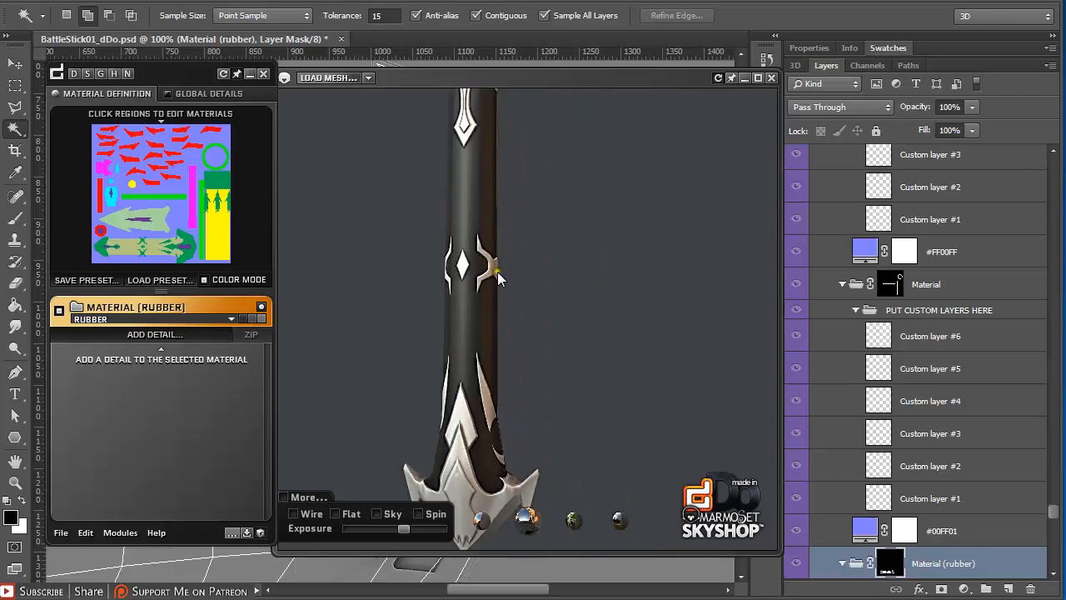
Lighten the diffuse colour of the lower grip's rubber material to a dark grey and check the shaft in the preview.
left_click(242, 317)
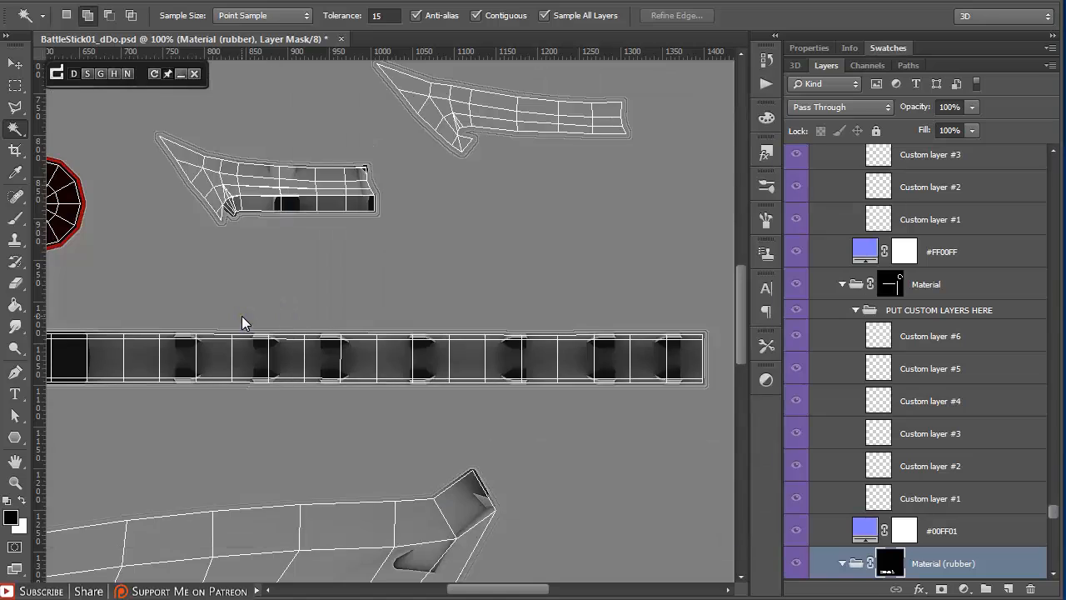
left_click(393, 316)
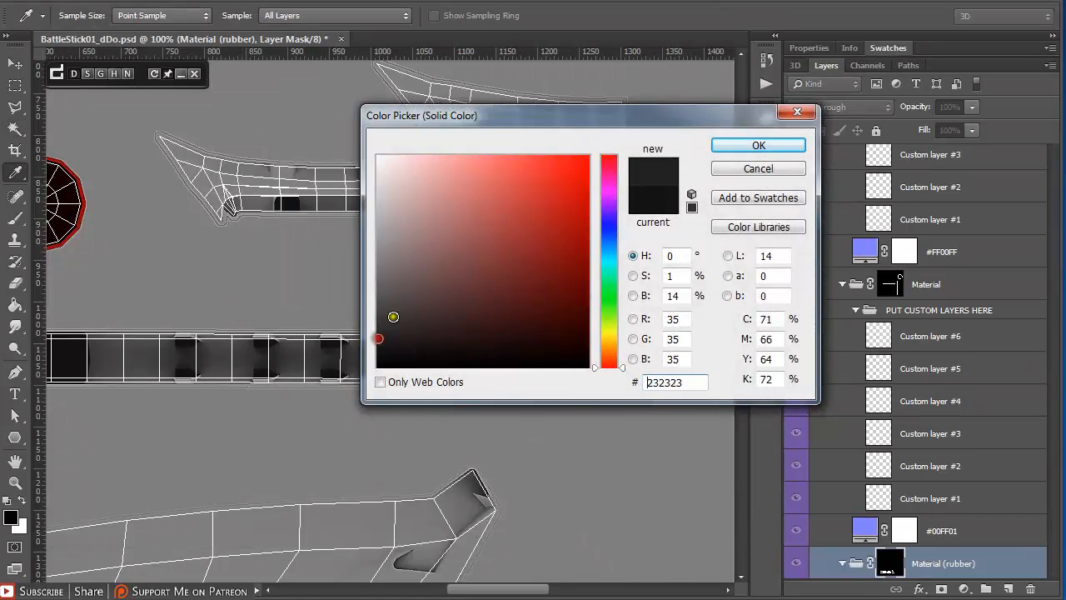
left_click(760, 145)
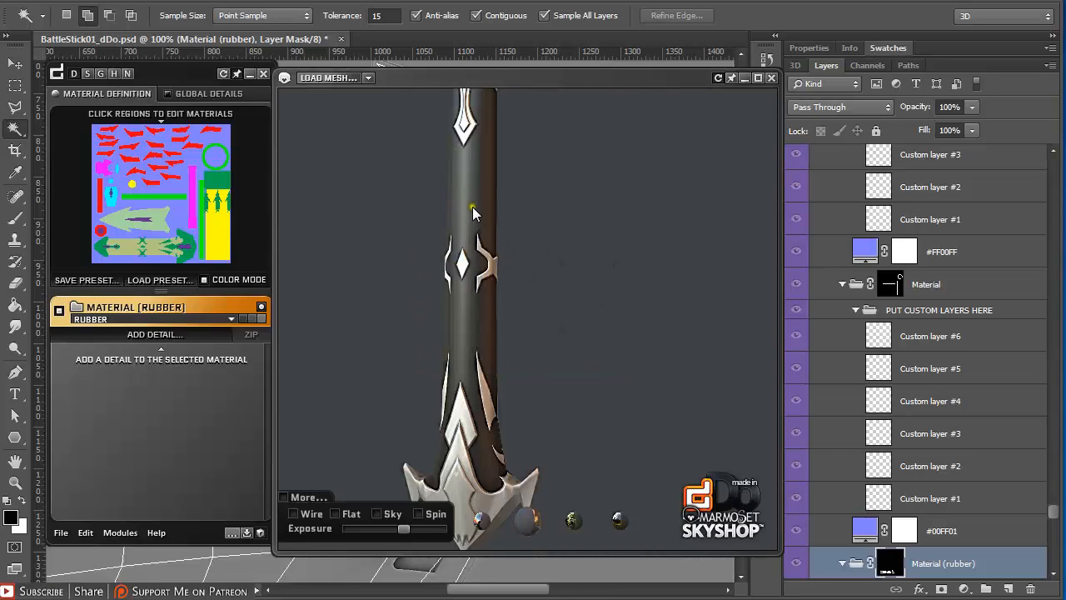
left_click_drag(480, 215, 484, 277)
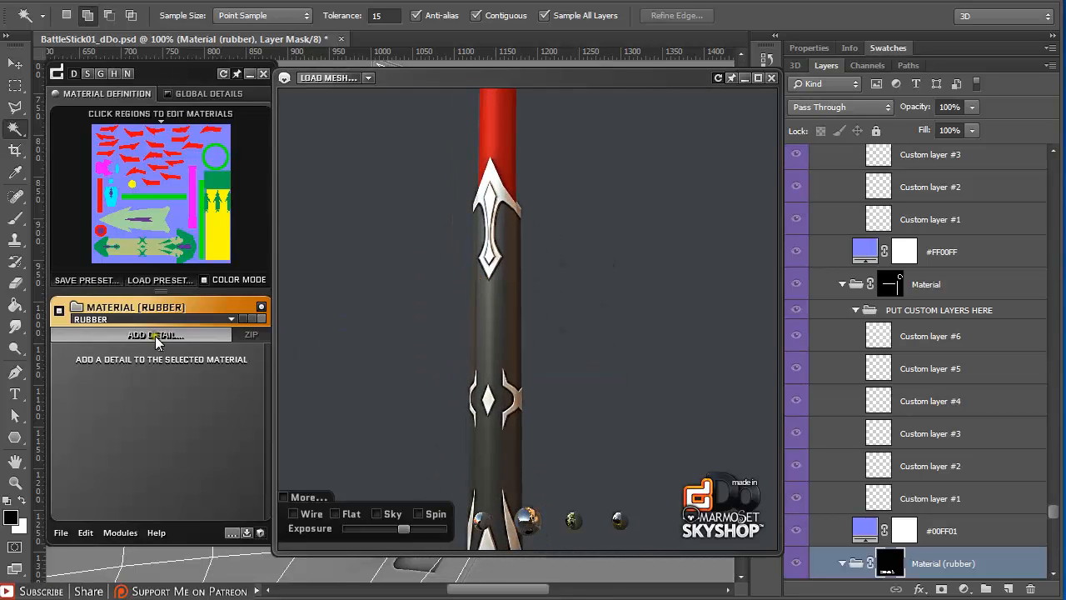
Rename the lower grip's rubber material to GripBottomBG.
double_click(122, 310)
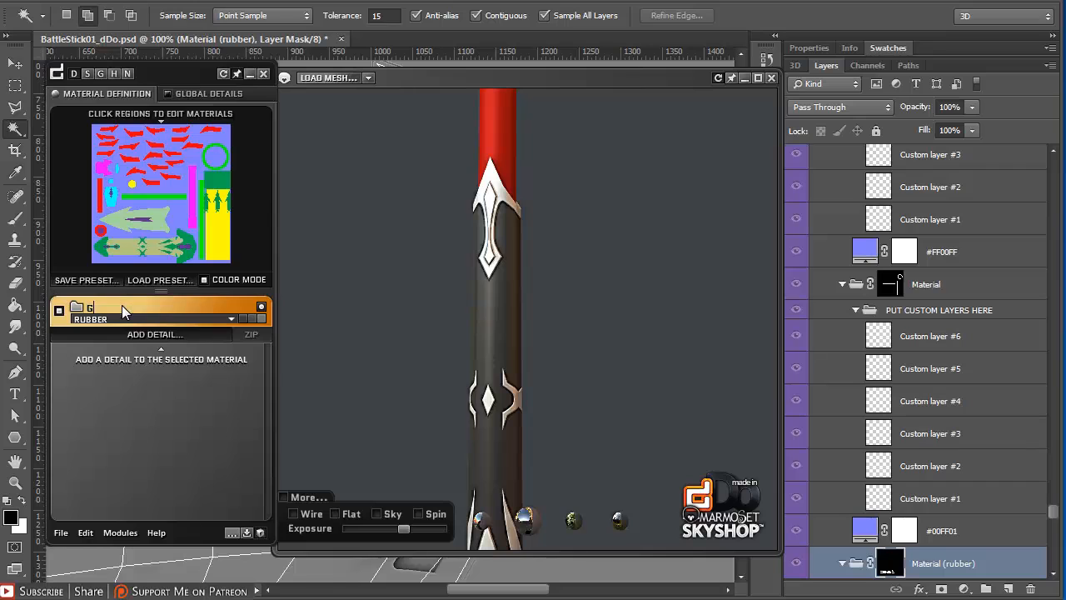
type("GripBottomBG")
key("Return")
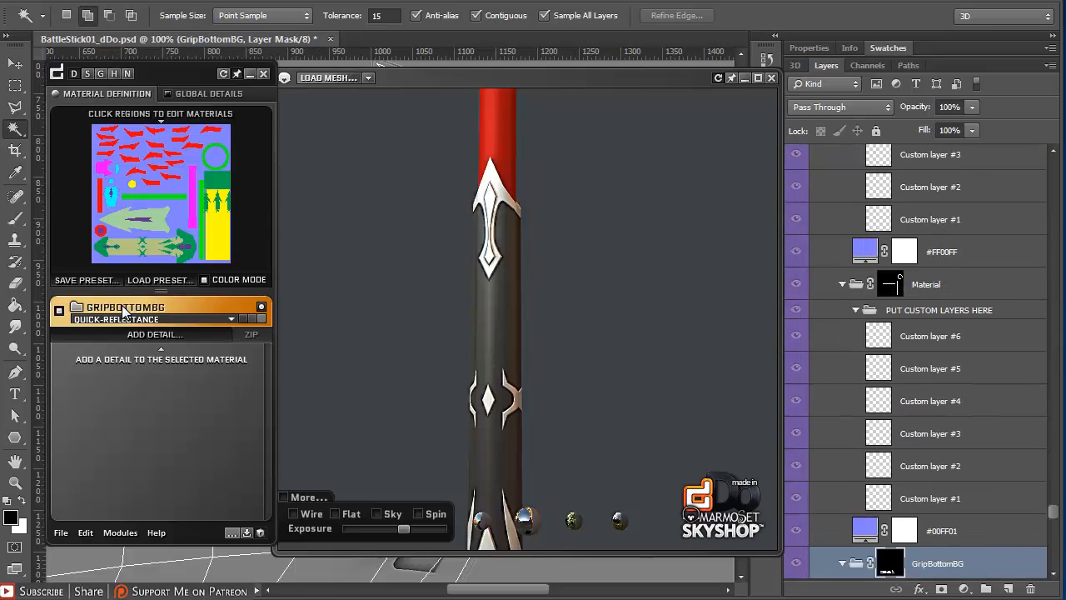
scroll(478, 289, "up", 2)
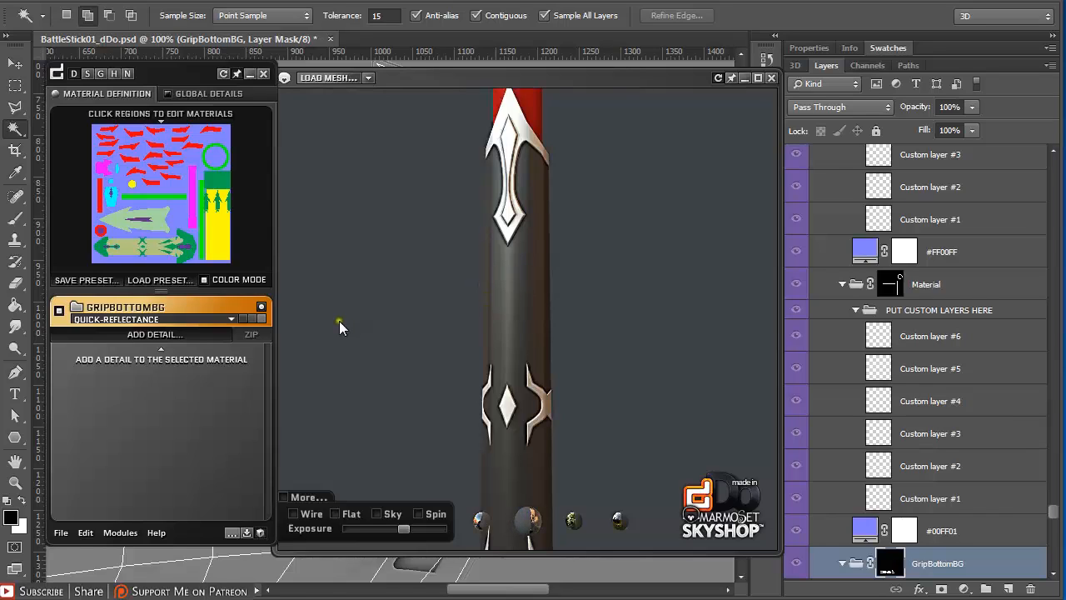
Open the detail library for GripBottomBG and arrange the floating windows so the detail preview crop is unobstructed.
left_click(154, 333)
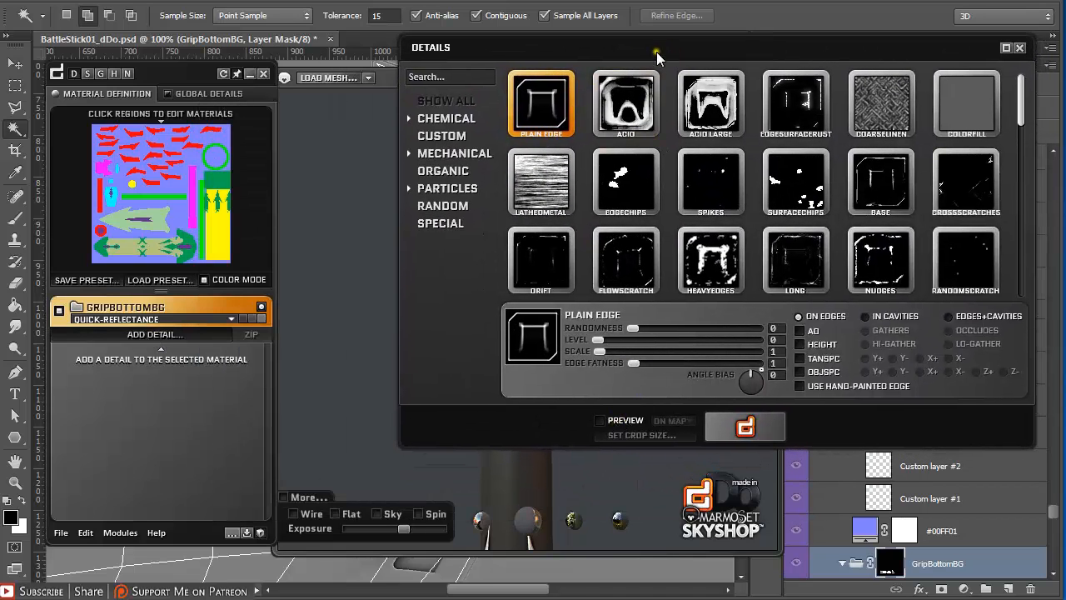
left_click_drag(657, 52, 799, 27)
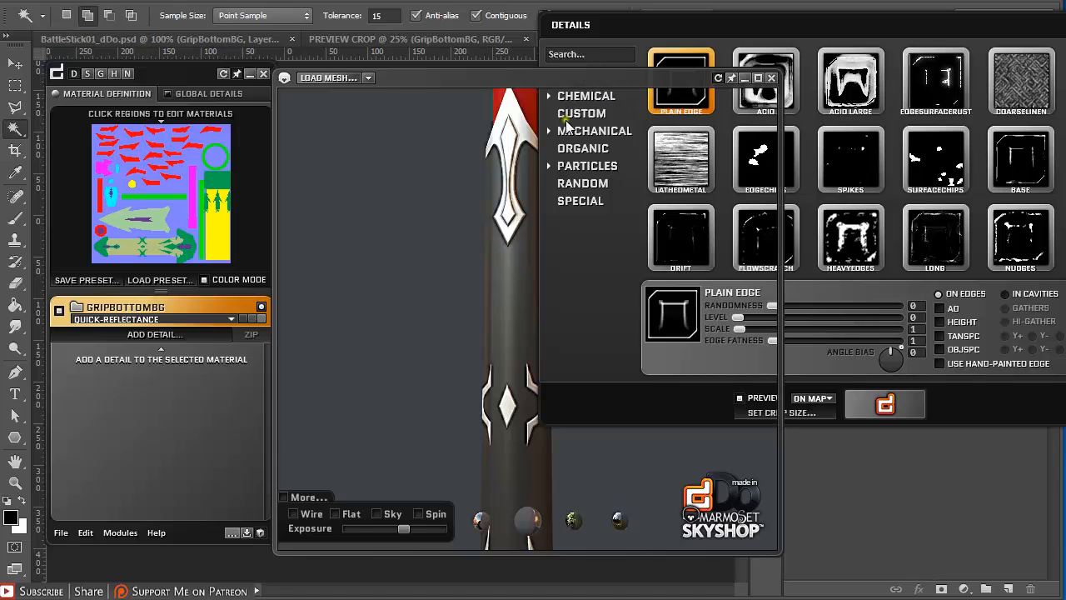
left_click_drag(457, 74, 989, 77)
left_click_drag(167, 73, 0, 52)
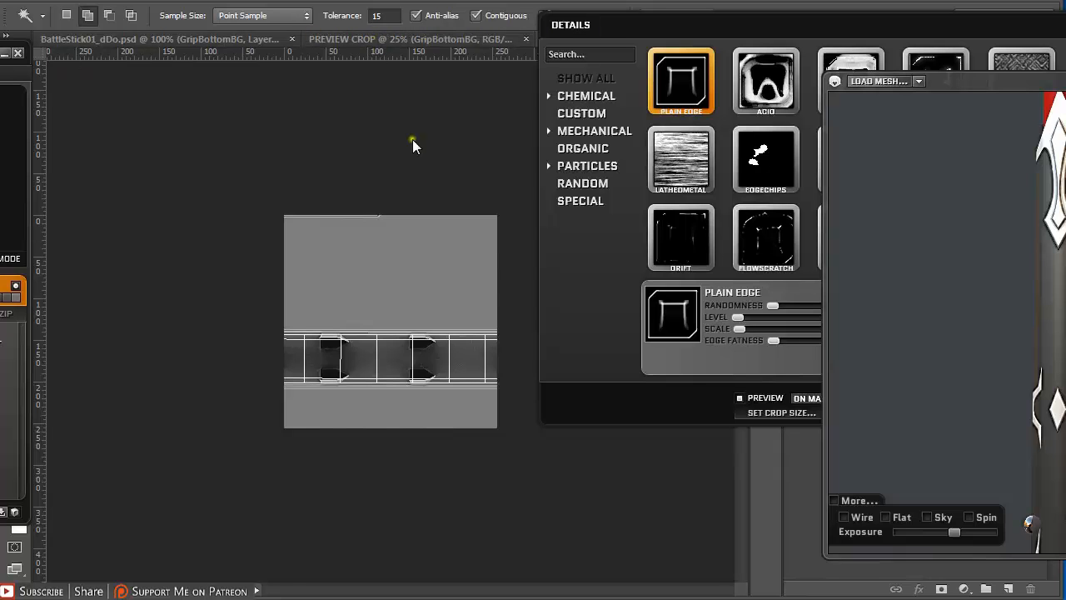
Set the detail preview crop to cover the lower grip's UV strip, about 303 px high.
left_click(765, 411)
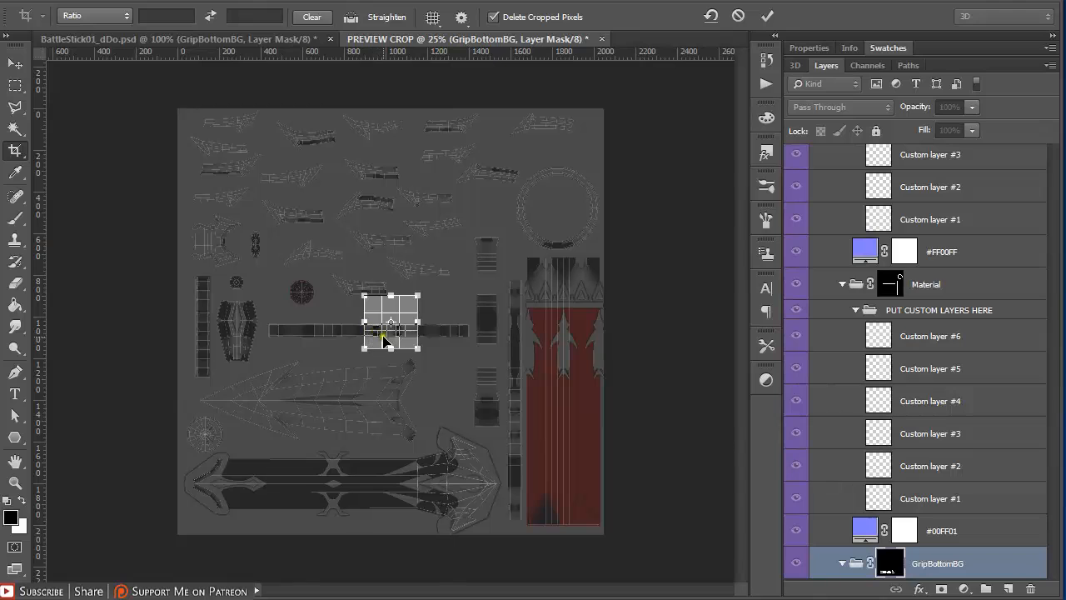
left_click_drag(385, 340, 500, 484)
left_click_drag(355, 505, 354, 514)
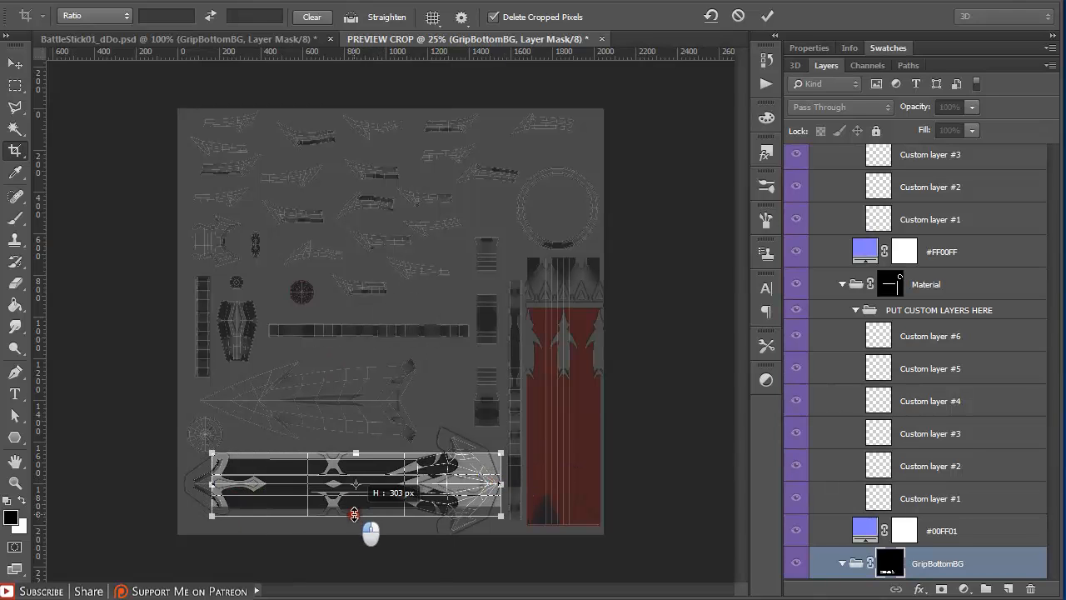
left_click_drag(447, 503, 436, 500)
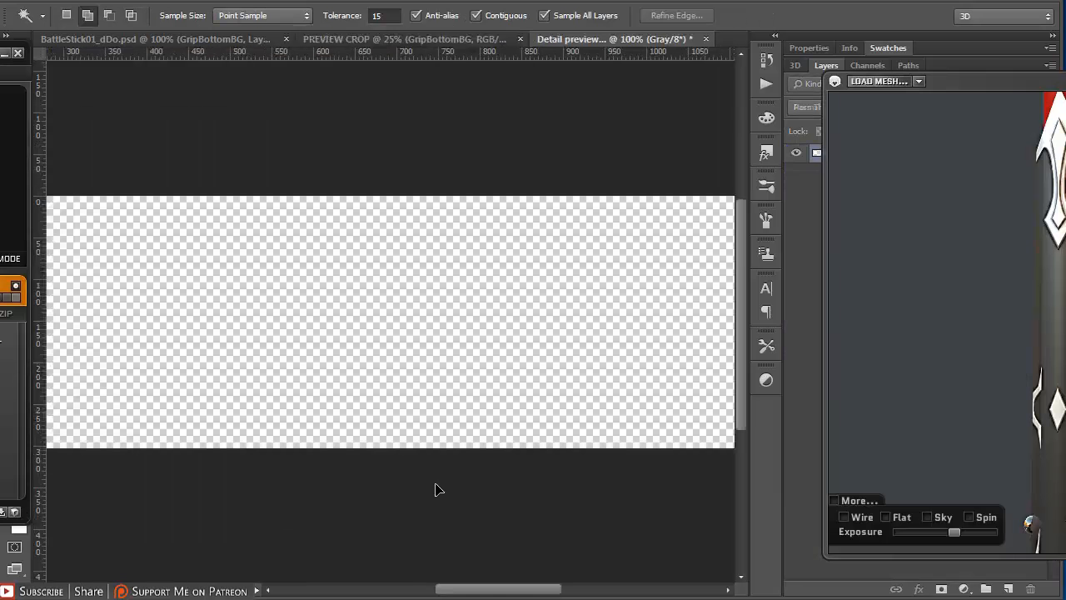
scroll(423, 325, "down", 1)
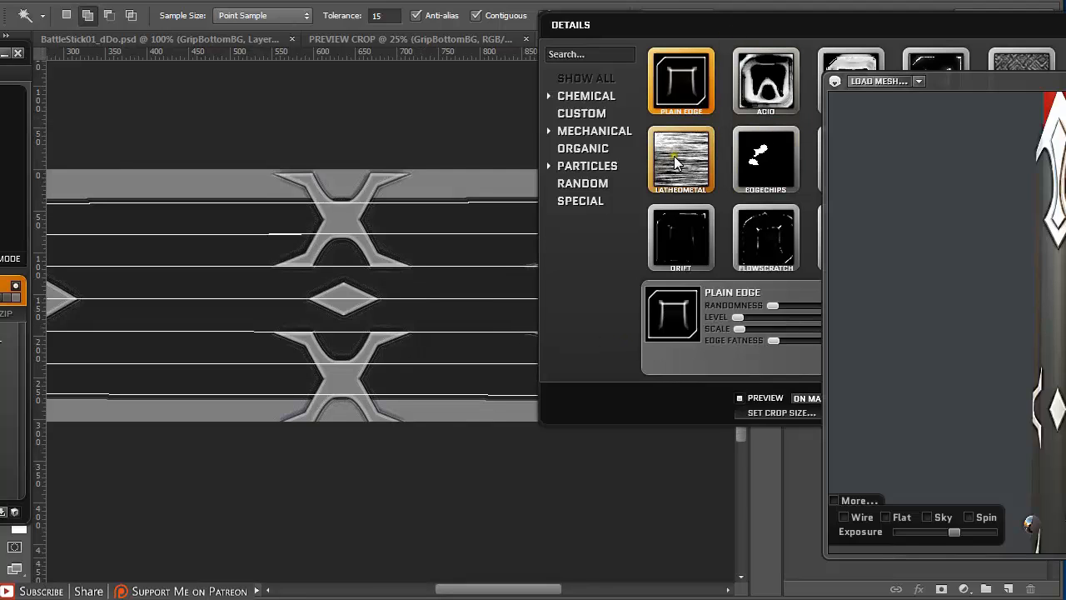
Add the LathedMetal detail to the GripBottomBG material with a raised level.
left_click(750, 25)
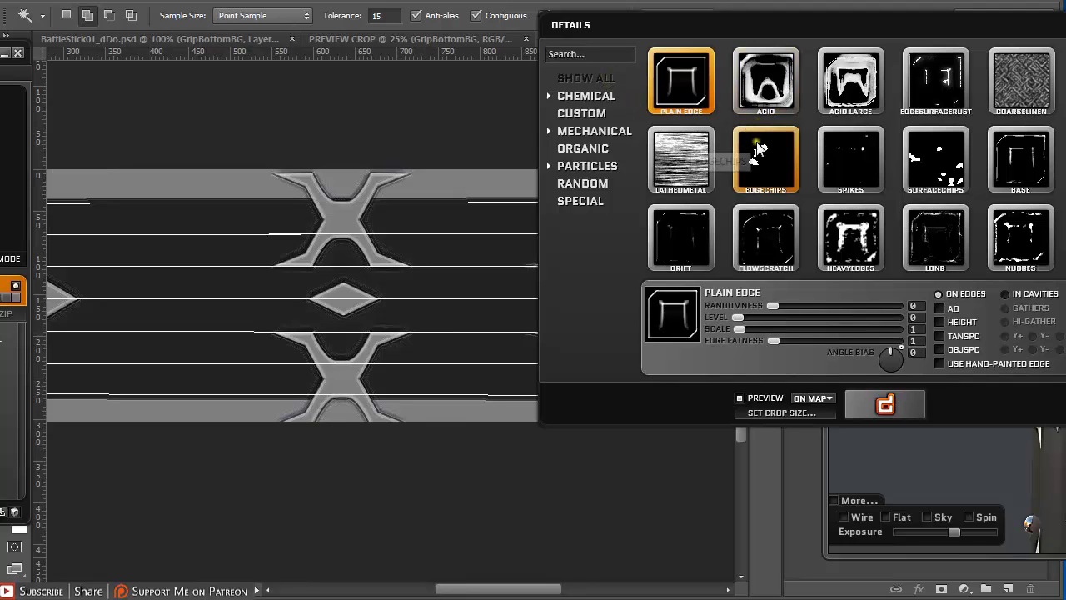
scroll(766, 158, "down", 5)
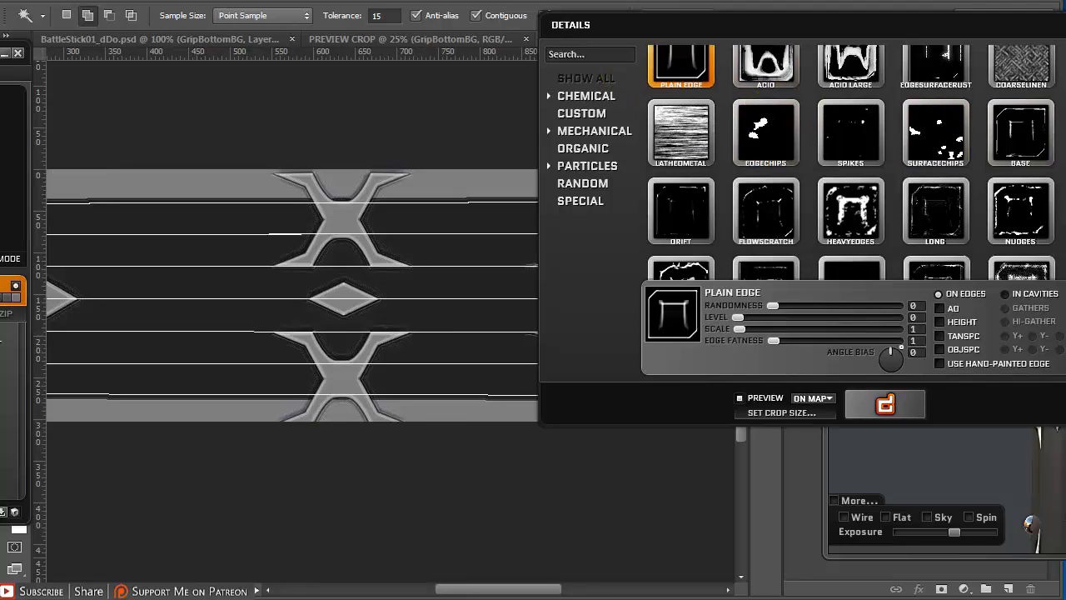
scroll(697, 168, "up", 5)
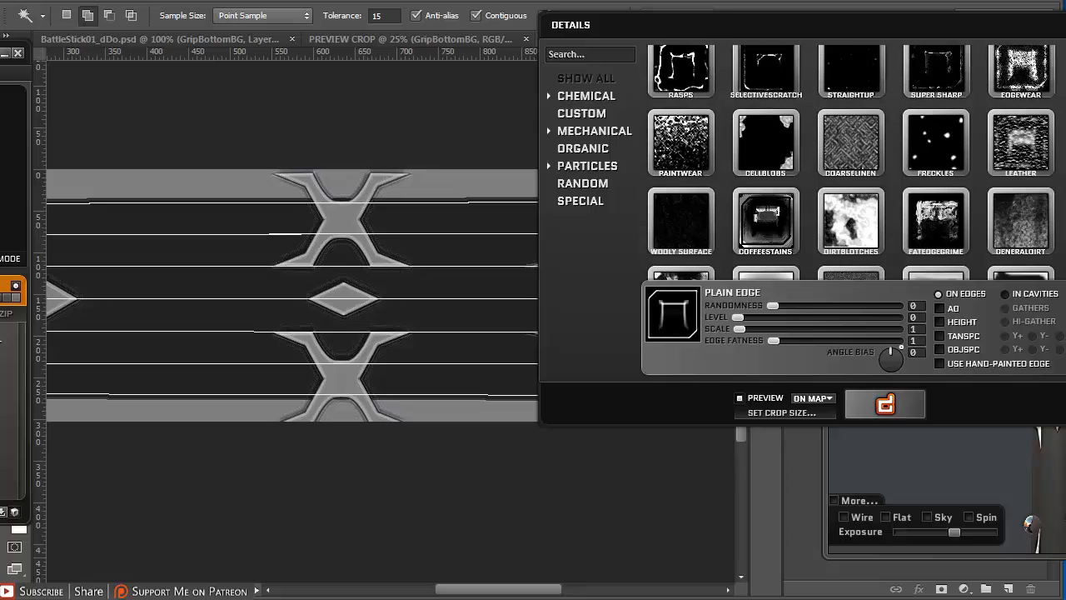
left_click(696, 168)
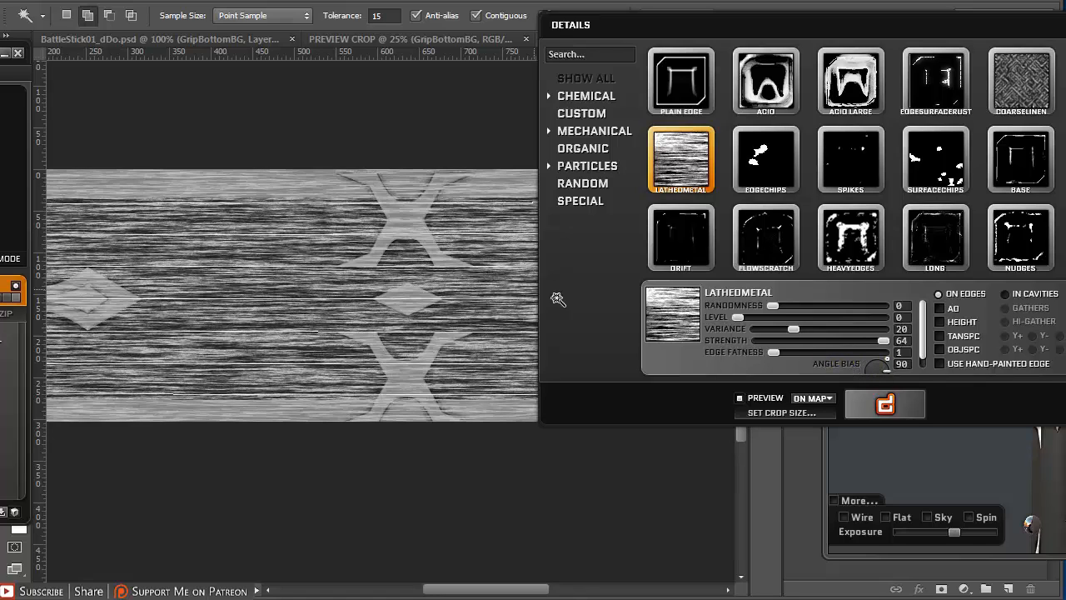
left_click_drag(737, 317, 775, 319)
left_click(879, 409)
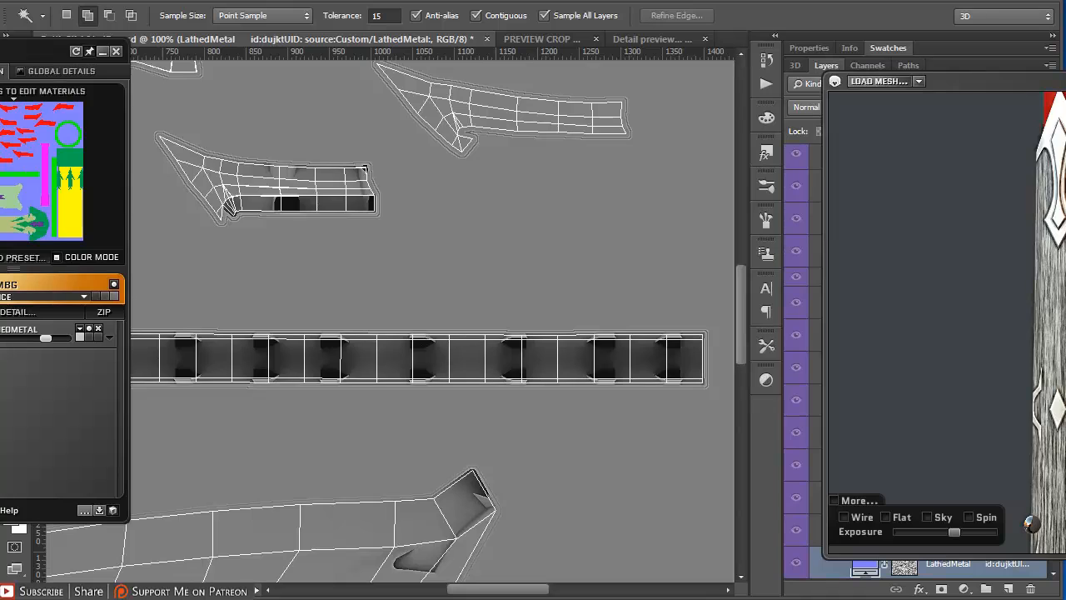
Move the 3D preview and material windows back into view and inspect the streaked lower grip from another angle.
left_click_drag(1065, 83, 585, 71)
left_click_drag(32, 48, 168, 46)
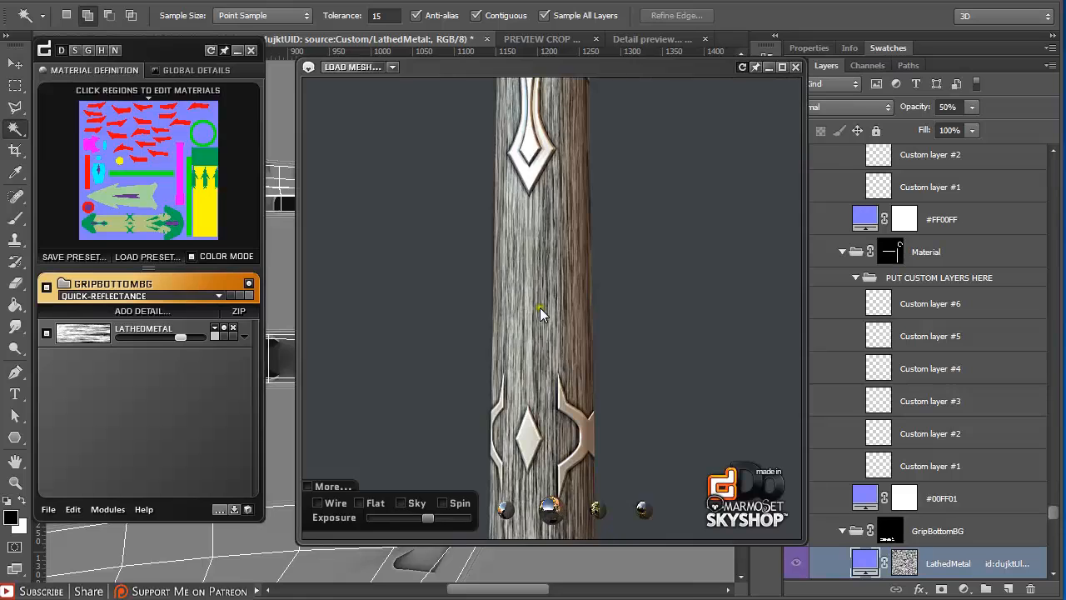
left_click_drag(542, 309, 572, 278)
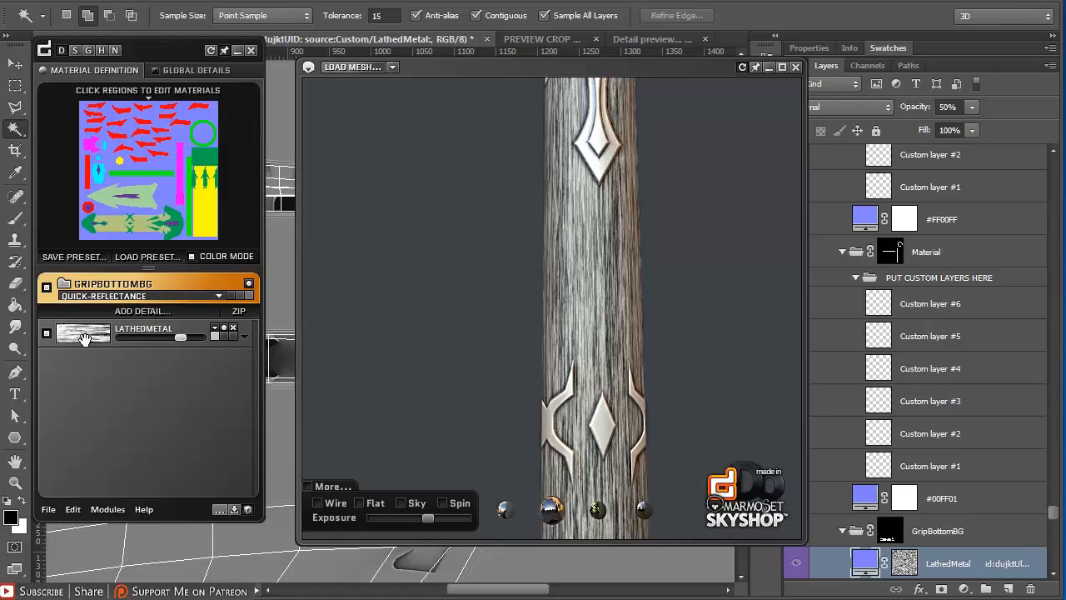
Darken the diffuse colour of the LathedMetal detail to blend it with the dark grip.
left_click(213, 335)
left_click_drag(385, 306, 375, 307)
left_click(744, 140)
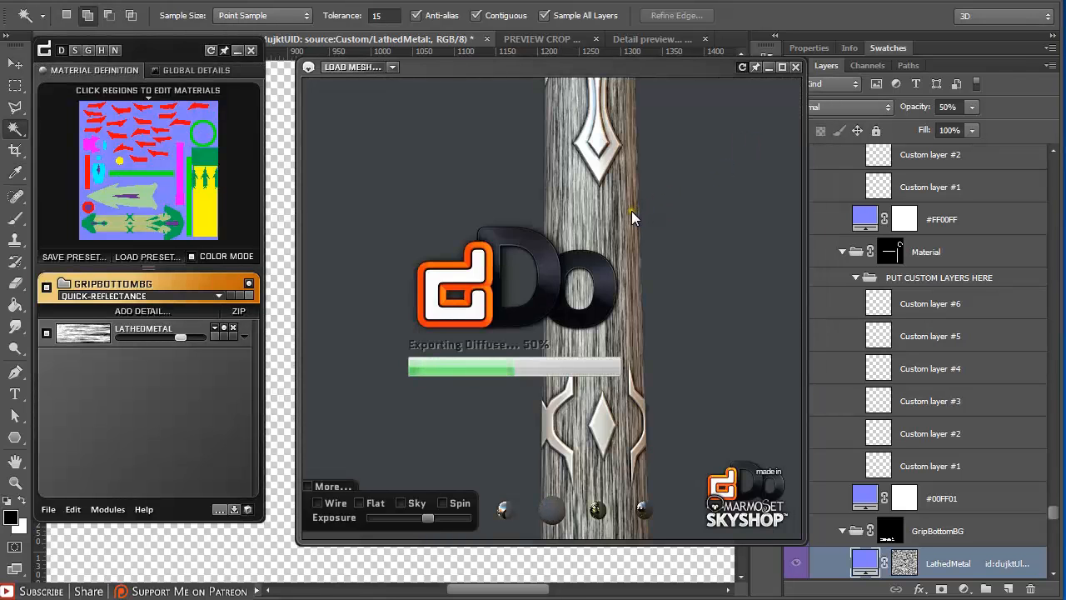
Expand the LathedMetal detail's per-map opacities, try diffuse at 54, and set diffuse, specular and gloss to 0.
left_click(244, 337)
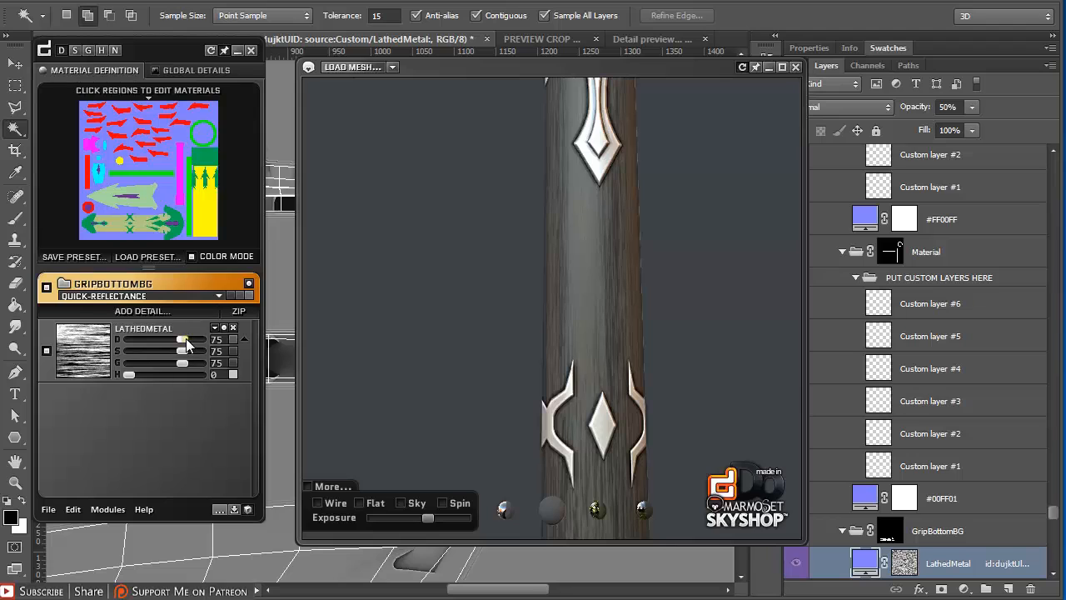
mouse_move(187, 339)
left_mouse_down()
mouse_move(157, 335)
mouse_move(172, 332)
left_mouse_up()
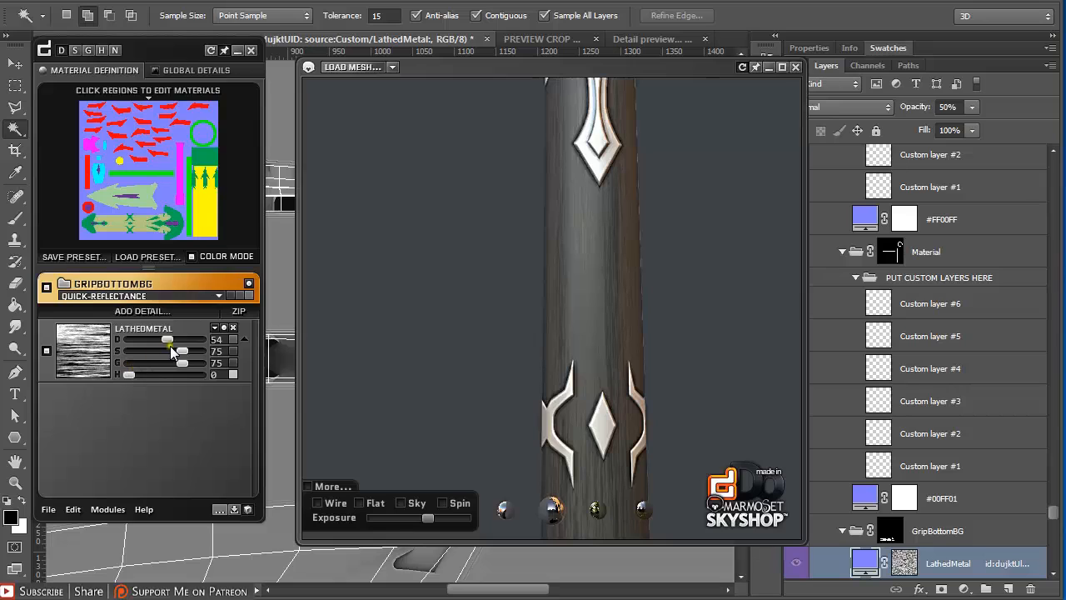
left_click_drag(168, 339, 184, 340)
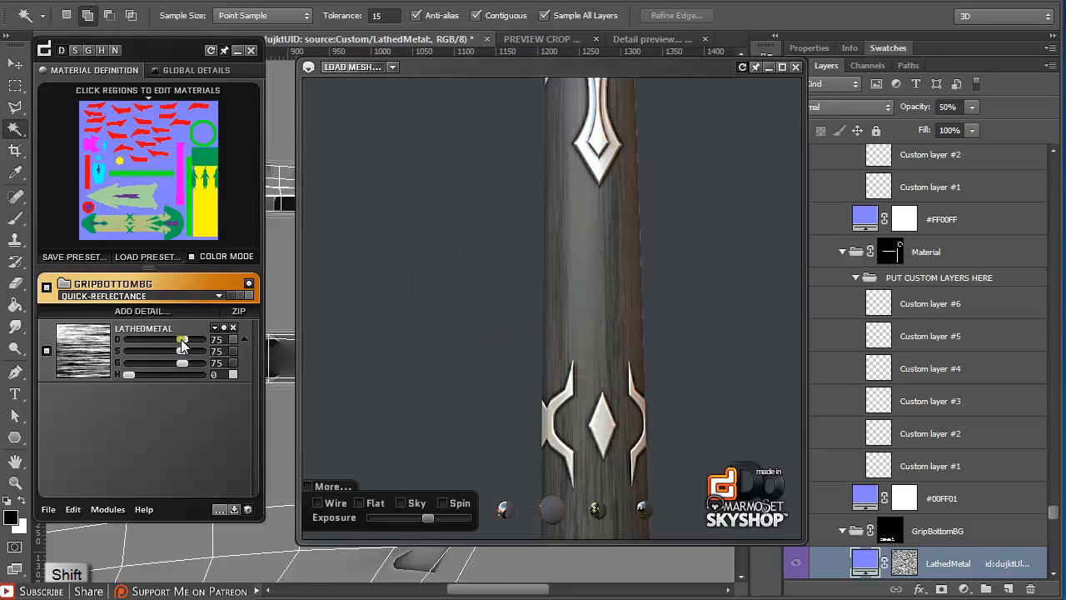
left_click_drag(184, 340, 124, 351, "shift")
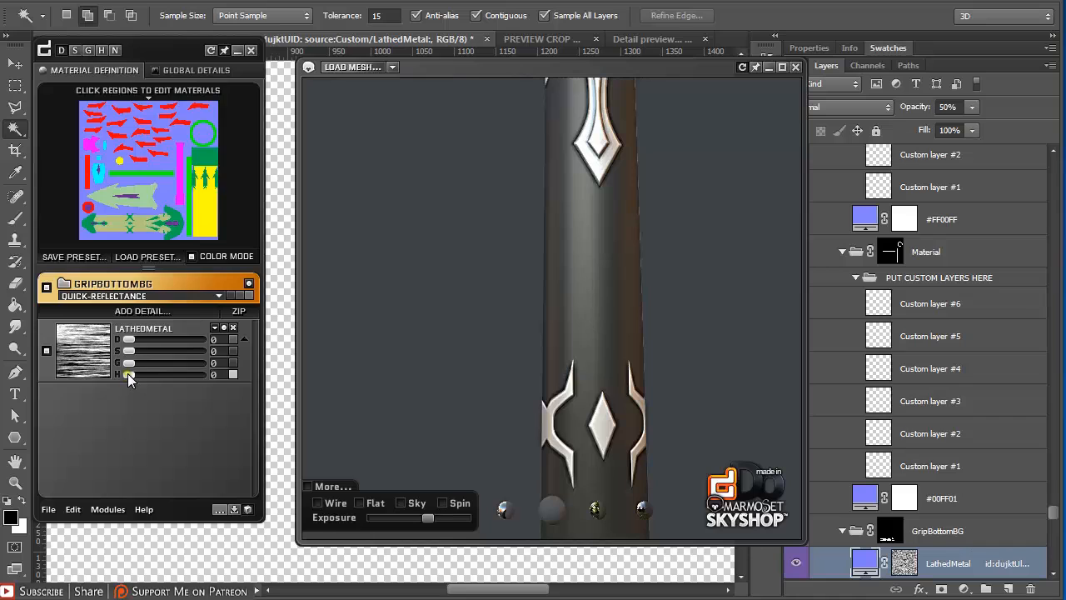
Set the LathedMetal detail's height opacity to 25, inspect the grip in the preview, and increase it to 50.
left_click_drag(127, 373, 165, 372)
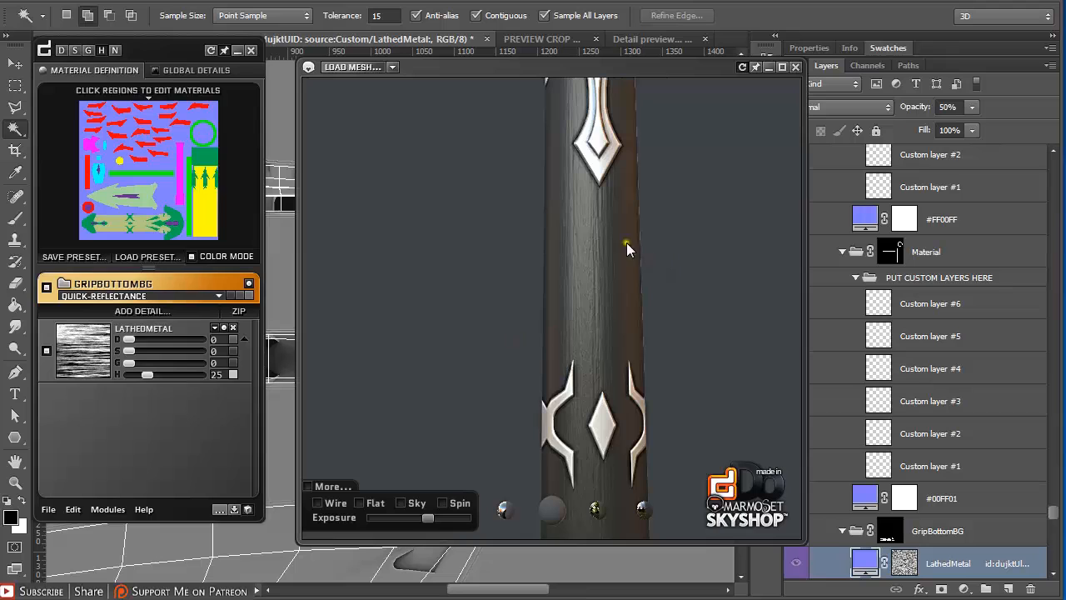
left_click_drag(627, 243, 562, 250)
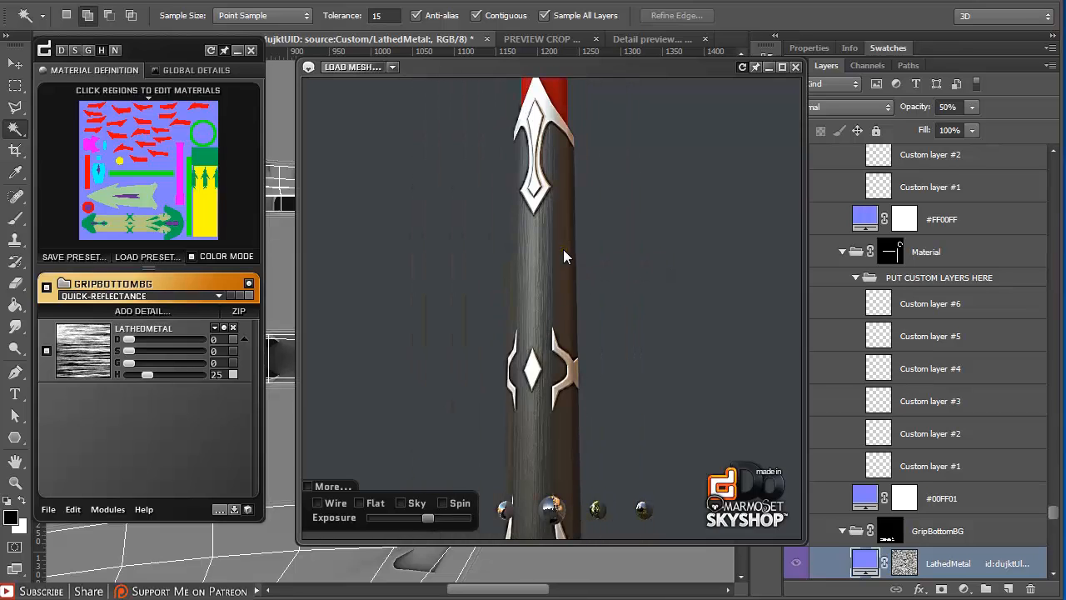
left_click_drag(152, 375, 168, 378)
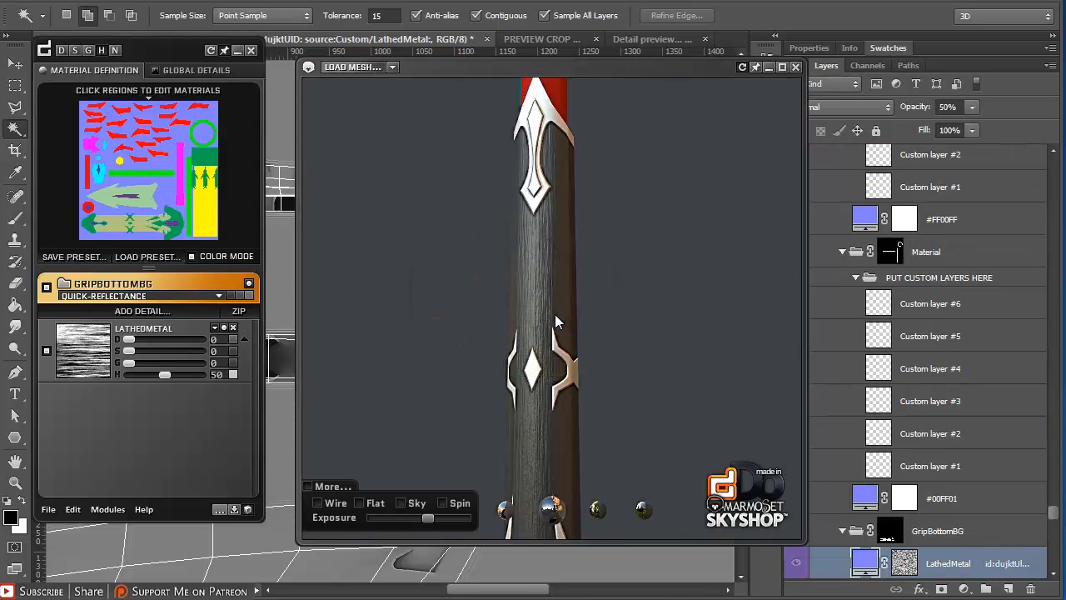
Inspect the lower grip's LathedMetal height detail in the 3D preview from close up and at full length.
scroll(557, 311, "down", 2)
left_click_drag(558, 329, 511, 335)
scroll(524, 326, "up", 3)
left_click_drag(543, 255, 554, 304)
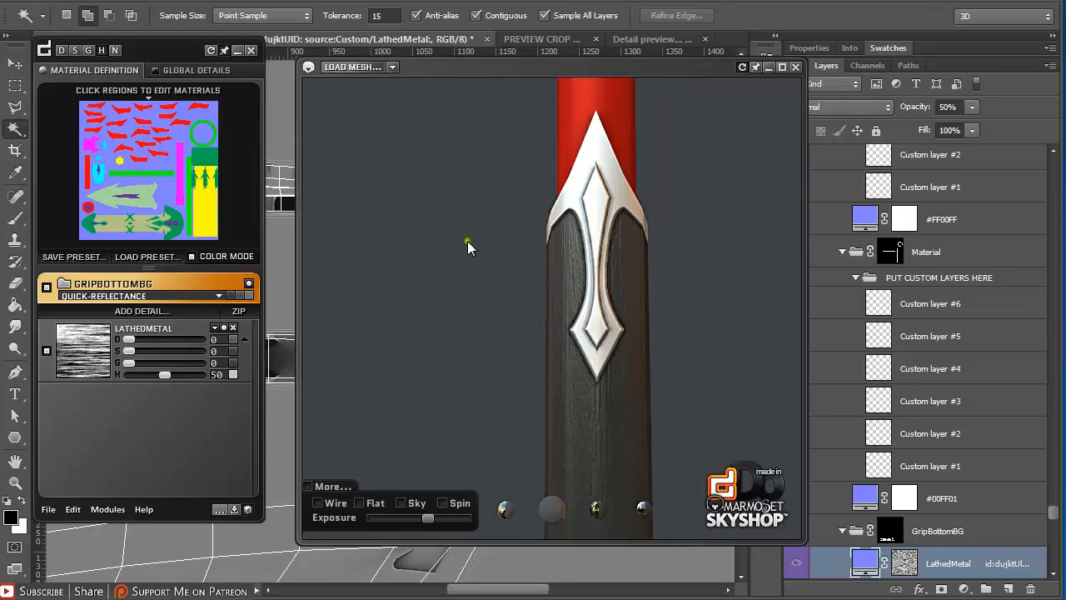
scroll(468, 240, "down", 3)
left_click_drag(572, 304, 574, 212)
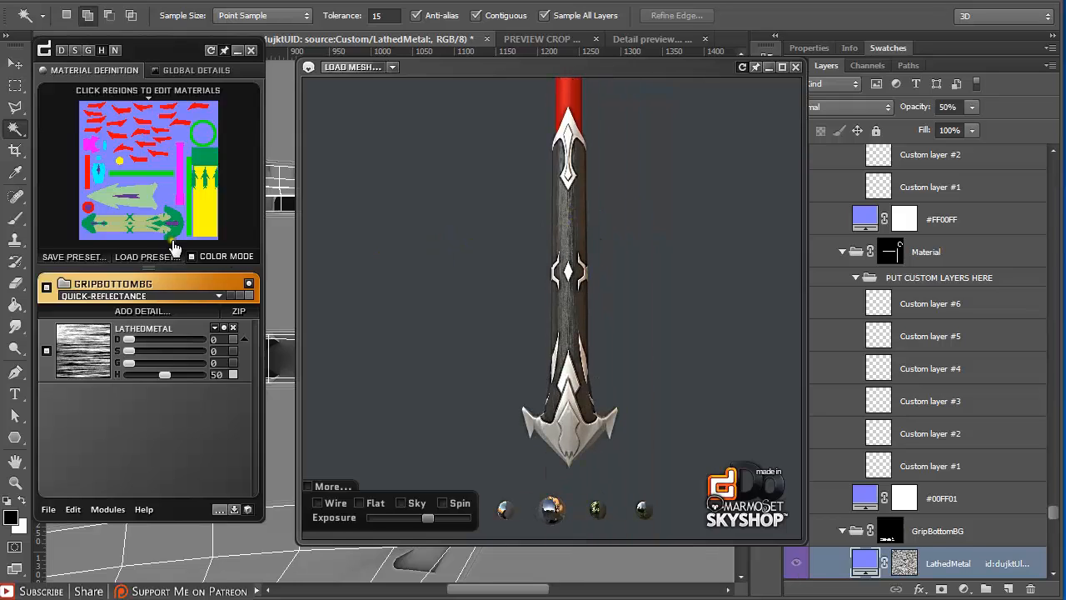
Try the Steel material on the purple inset regions and check the blade groove and guard centre in the preview.
left_click(100, 195)
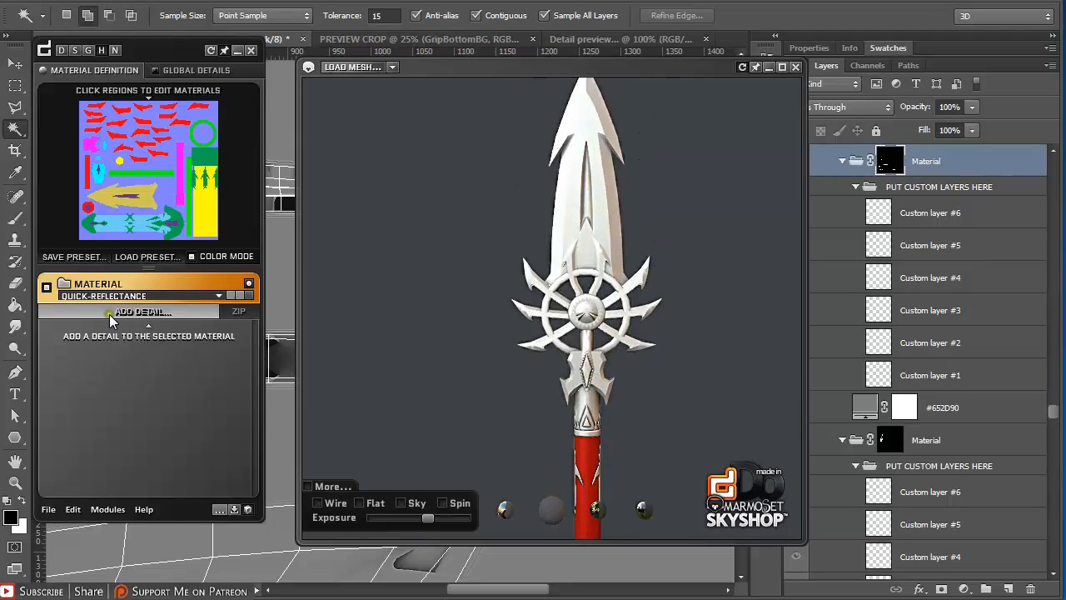
left_click(130, 294)
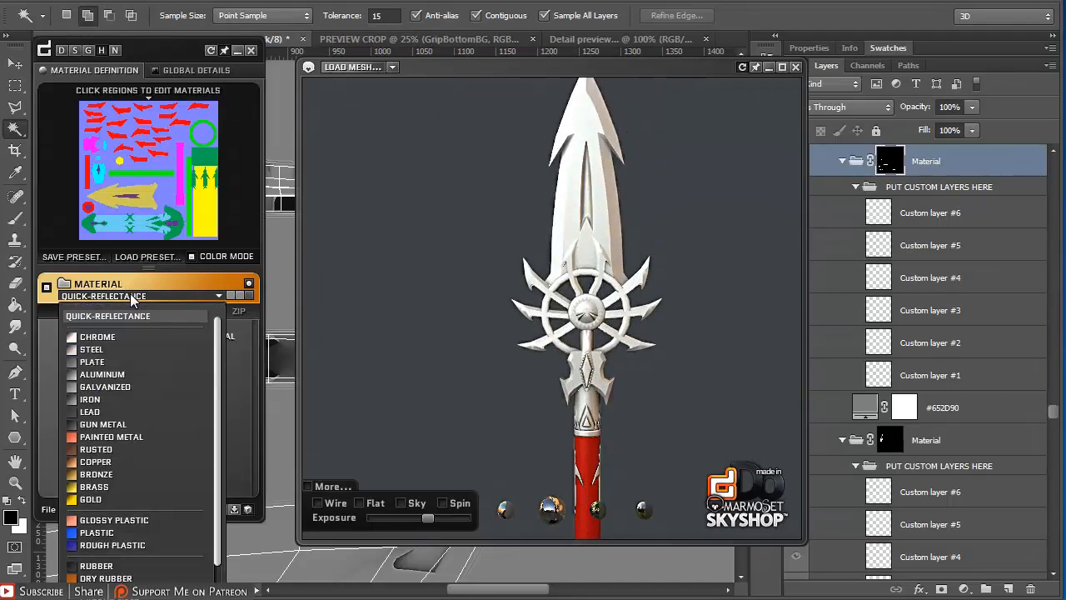
left_click(120, 350)
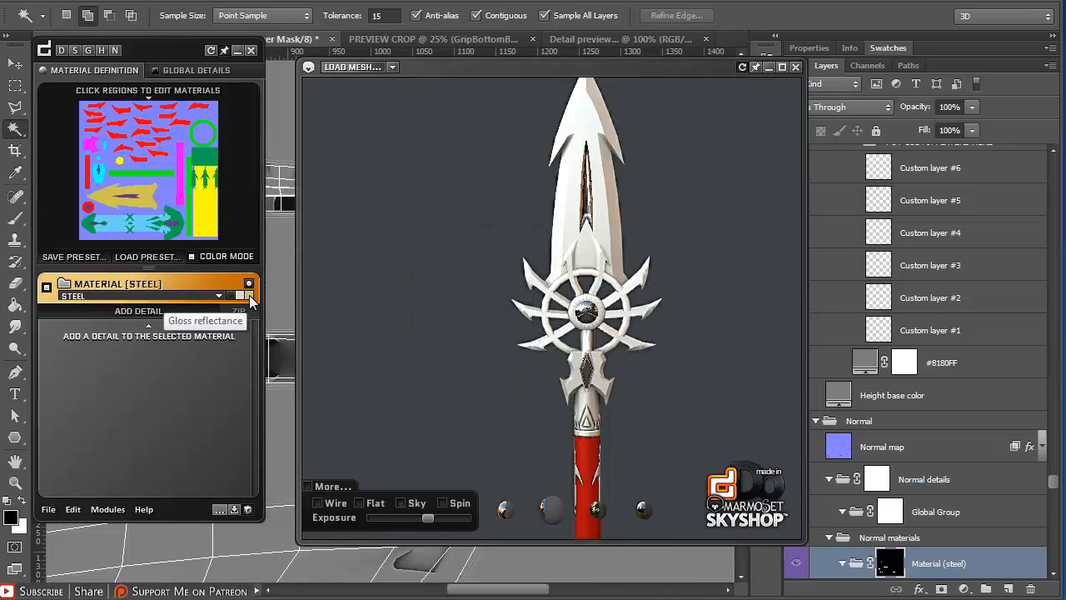
scroll(581, 267, "up", 8)
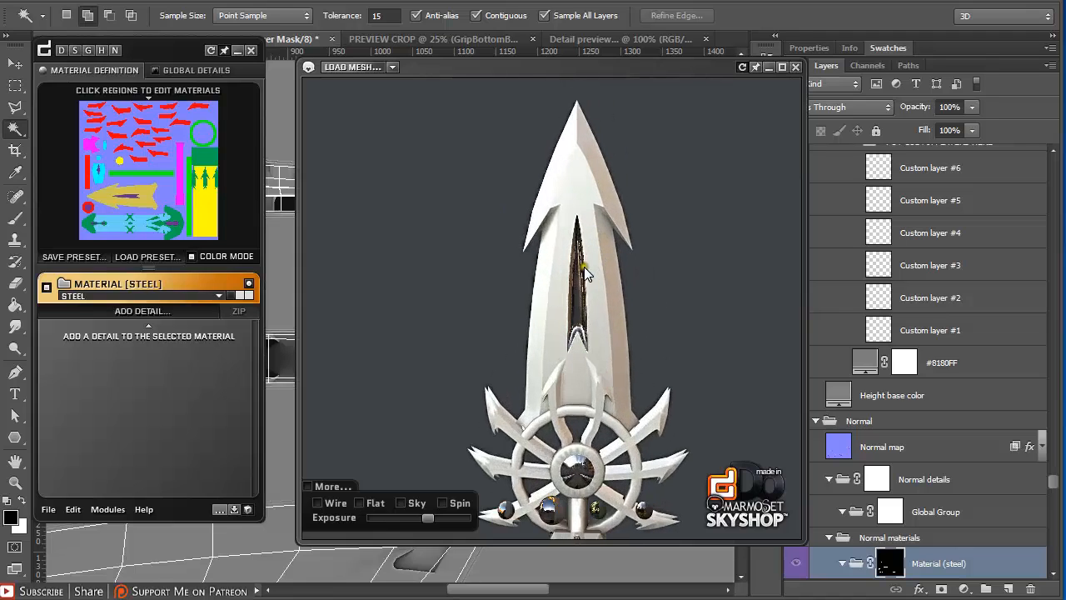
scroll(586, 267, "down", 8)
Assign the Steel material to the pale green blade region and lighten its diffuse reflectance to a mid grey.
left_click(148, 207)
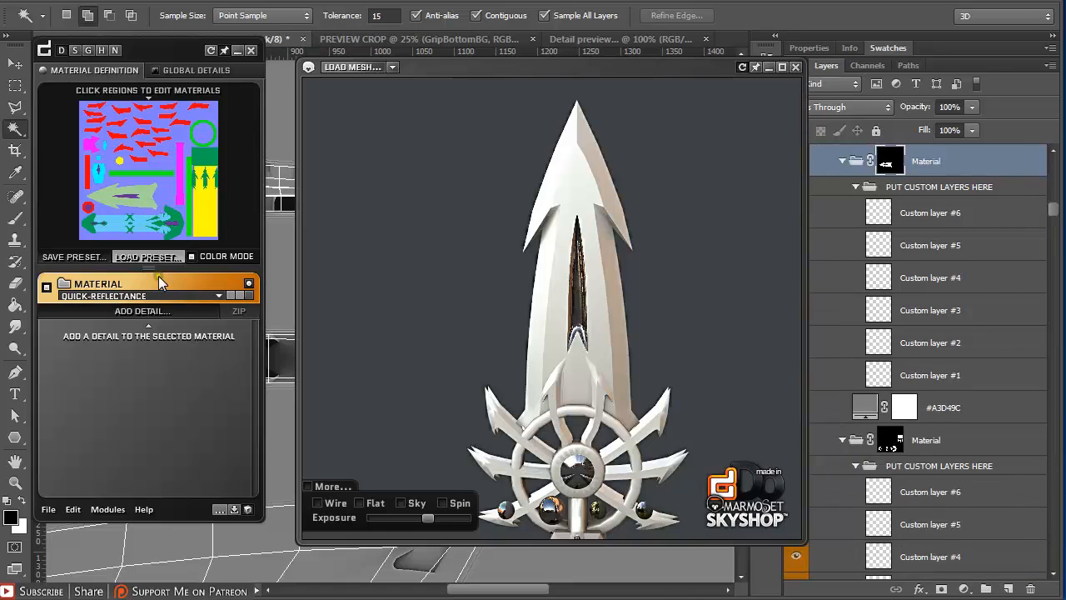
left_click(149, 295)
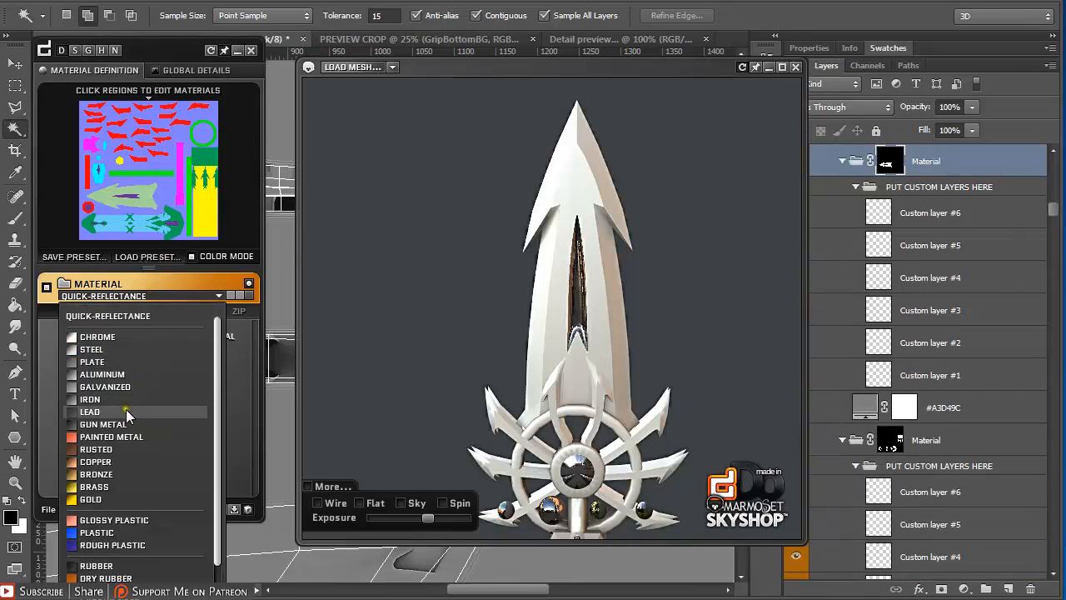
left_click(112, 351)
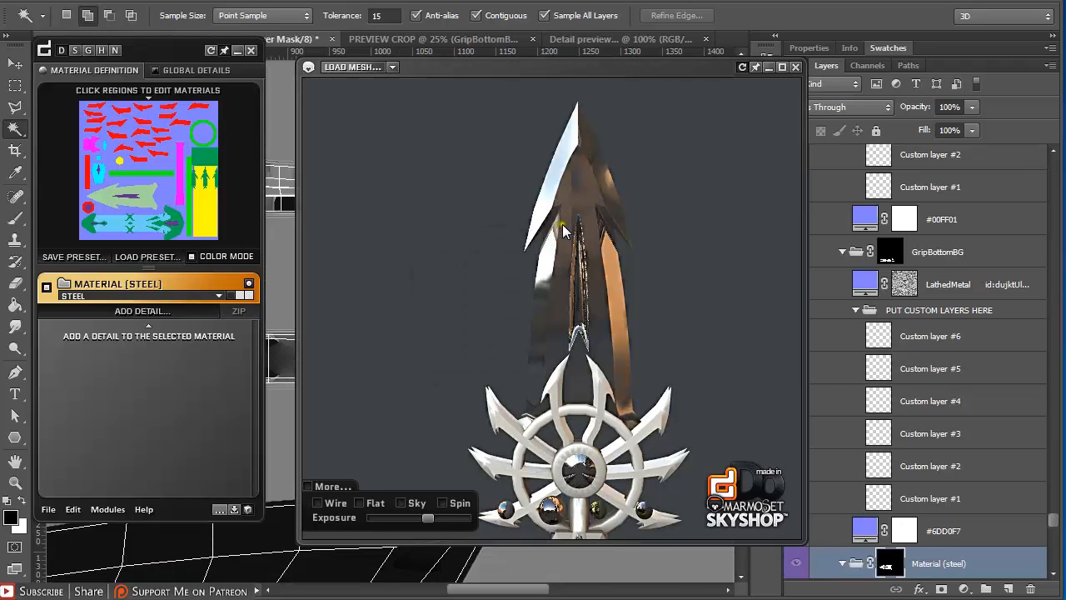
left_click(232, 295)
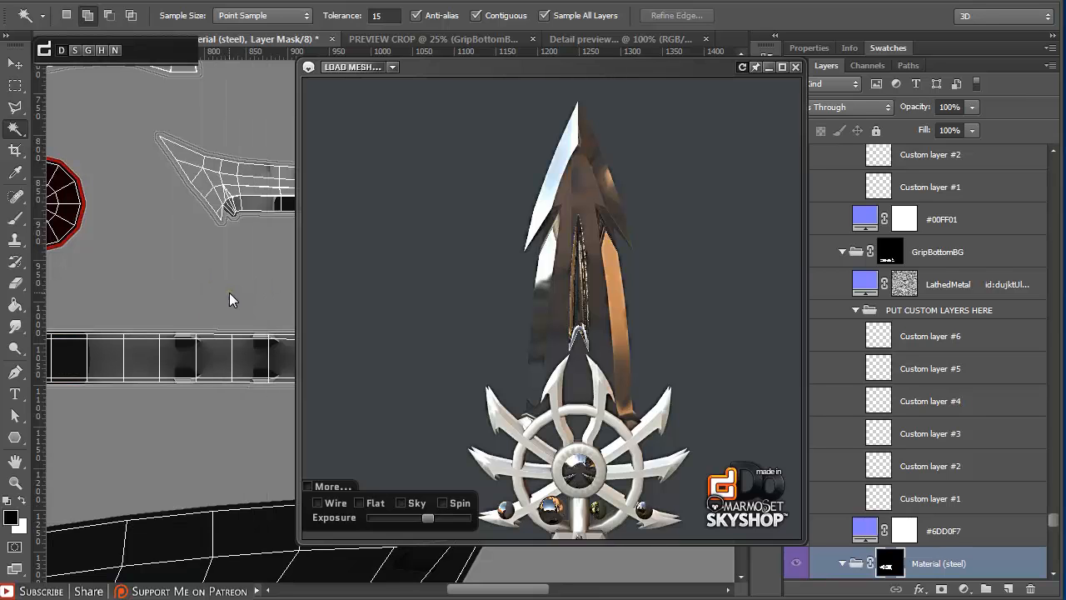
left_click_drag(390, 288, 376, 254)
left_click(758, 145)
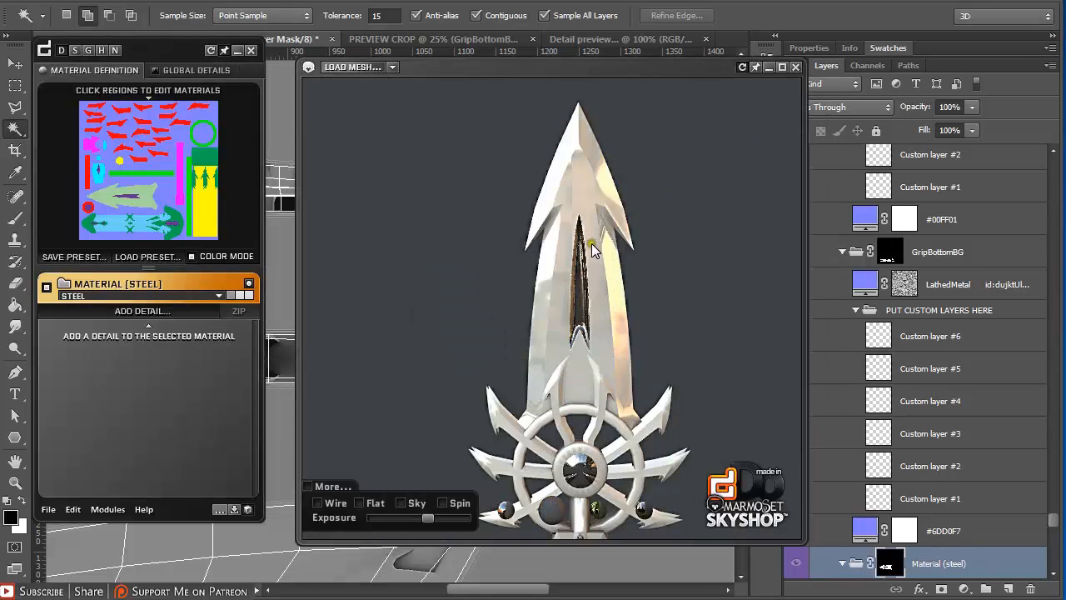
Darken the blade material's gloss reflectance to a mid grey and check the blade in the preview.
left_click(248, 296)
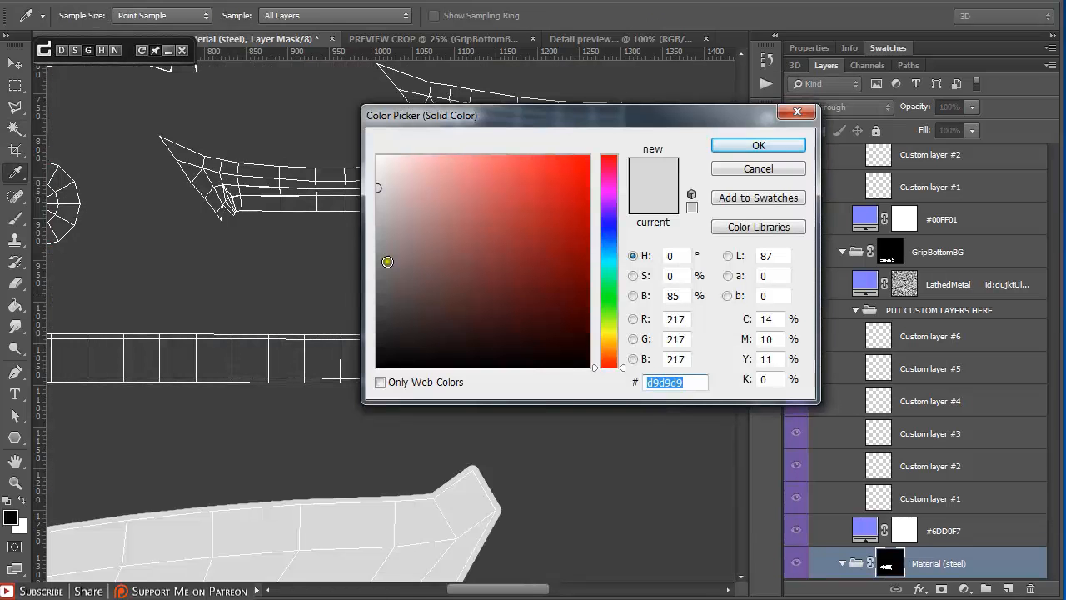
left_click(377, 246)
left_click(786, 145)
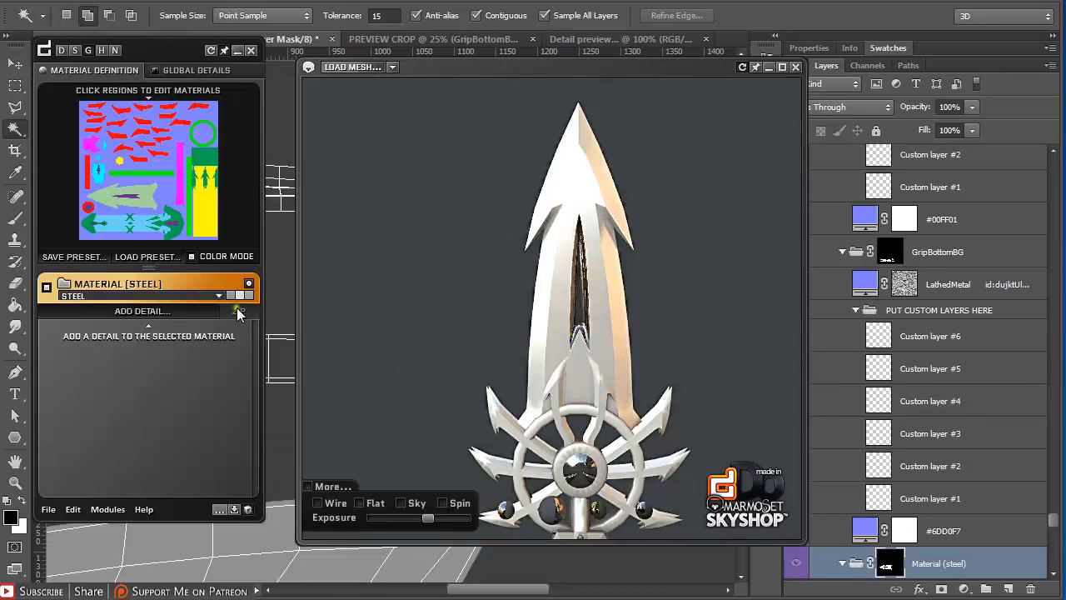
left_click_drag(560, 271, 369, 317)
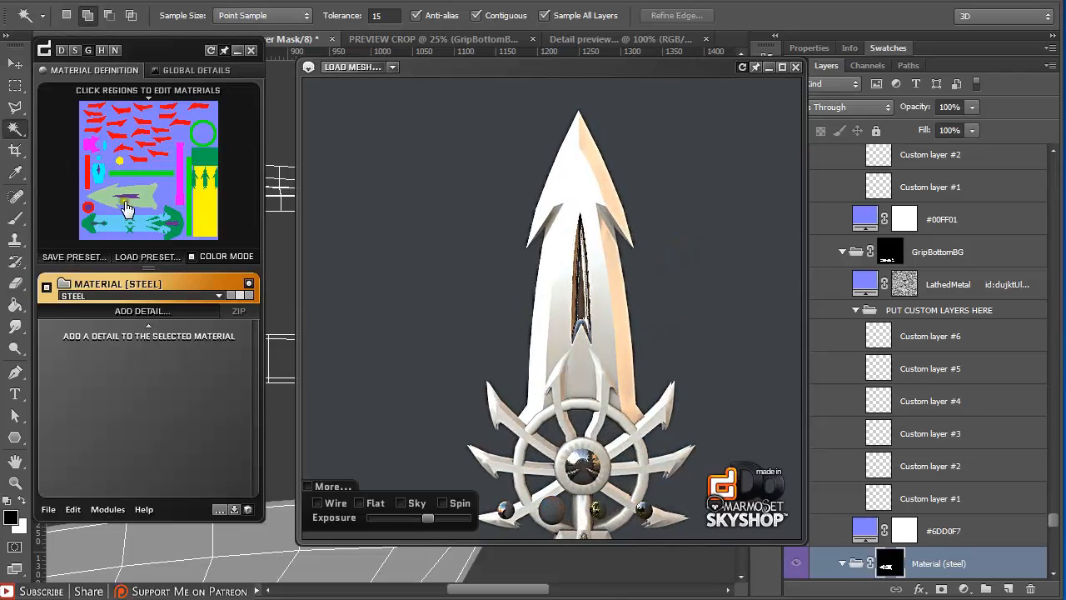
left_click(87, 210)
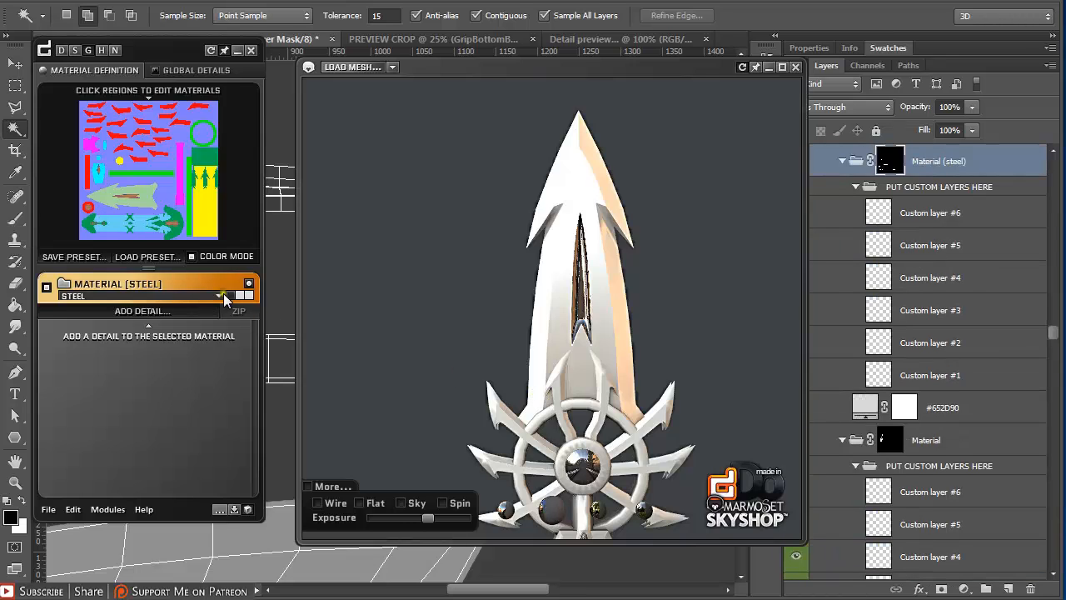
left_click(220, 295)
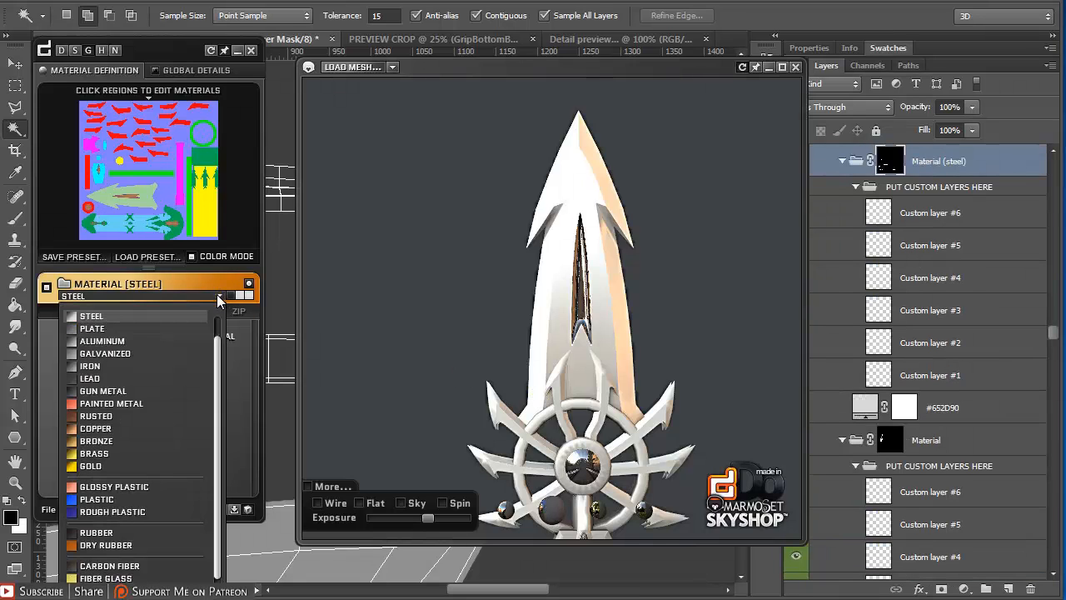
left_click(148, 210)
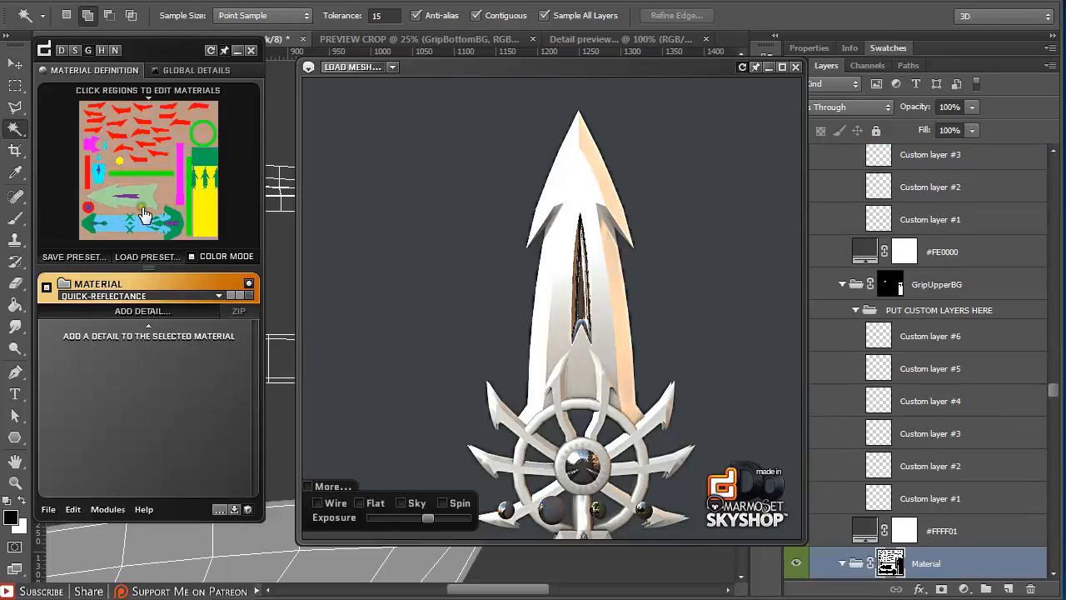
Rename the blade region's material as Blade.
left_click(143, 214)
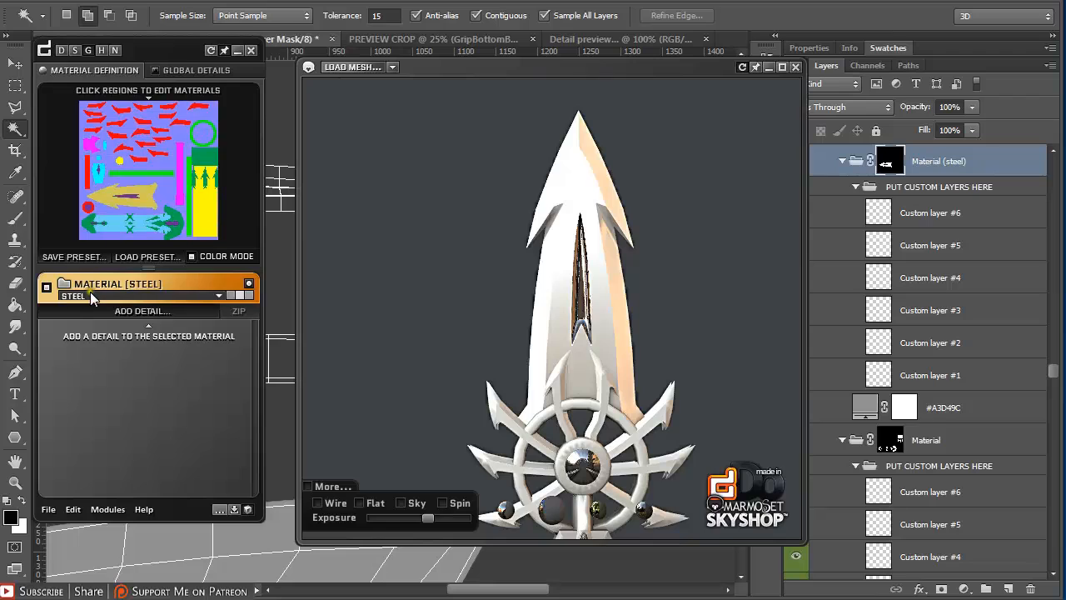
double_click(100, 286)
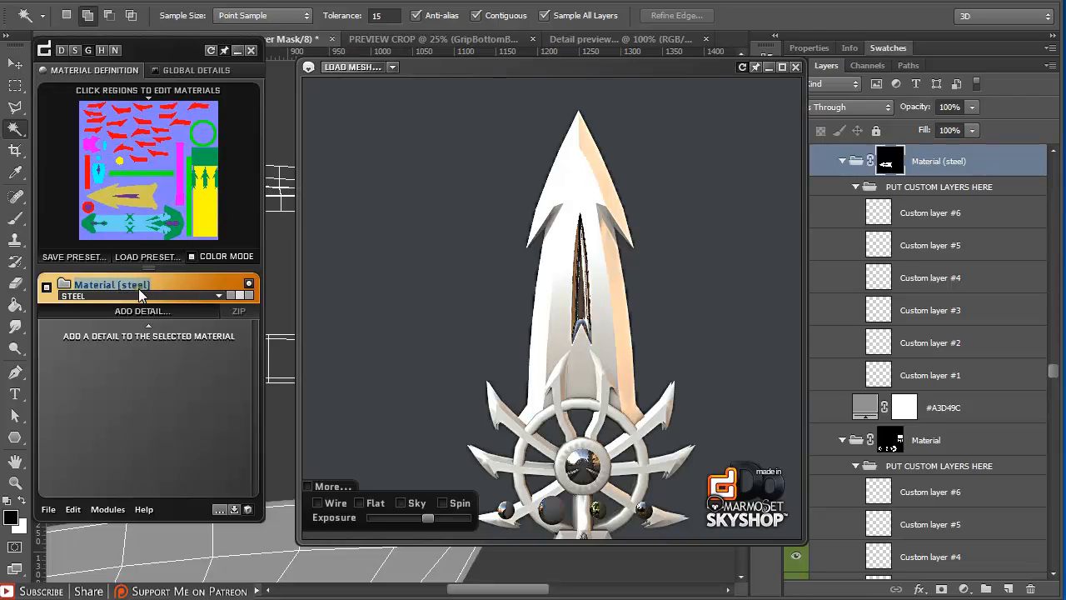
type("Blade")
key("Return")
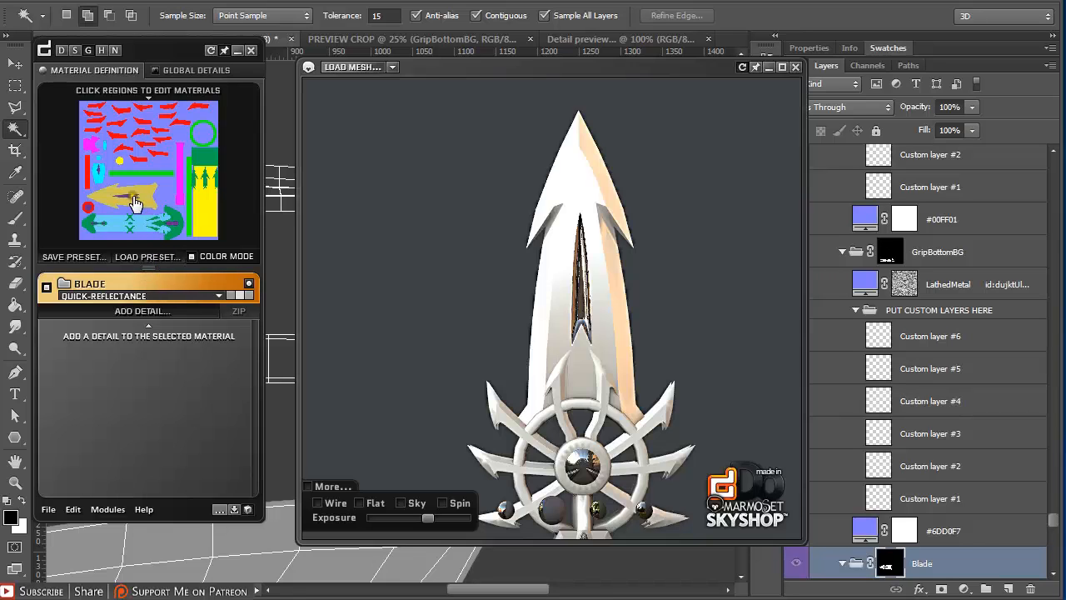
Assign the Glossy Plastic material to the purple inset regions in the blade groove, guard centre and pommel.
left_click(88, 210)
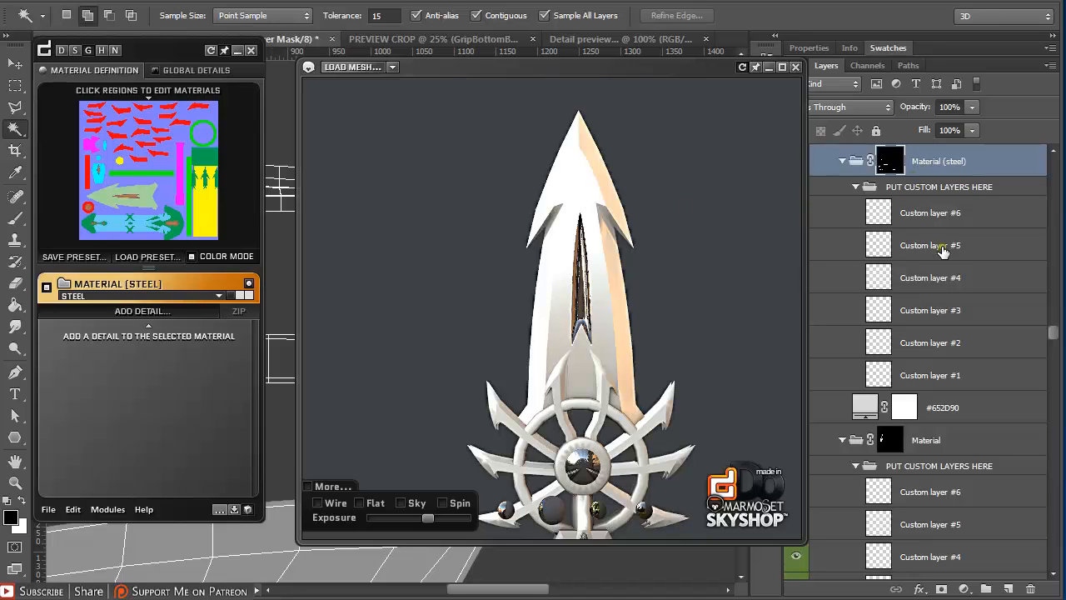
left_click(219, 297)
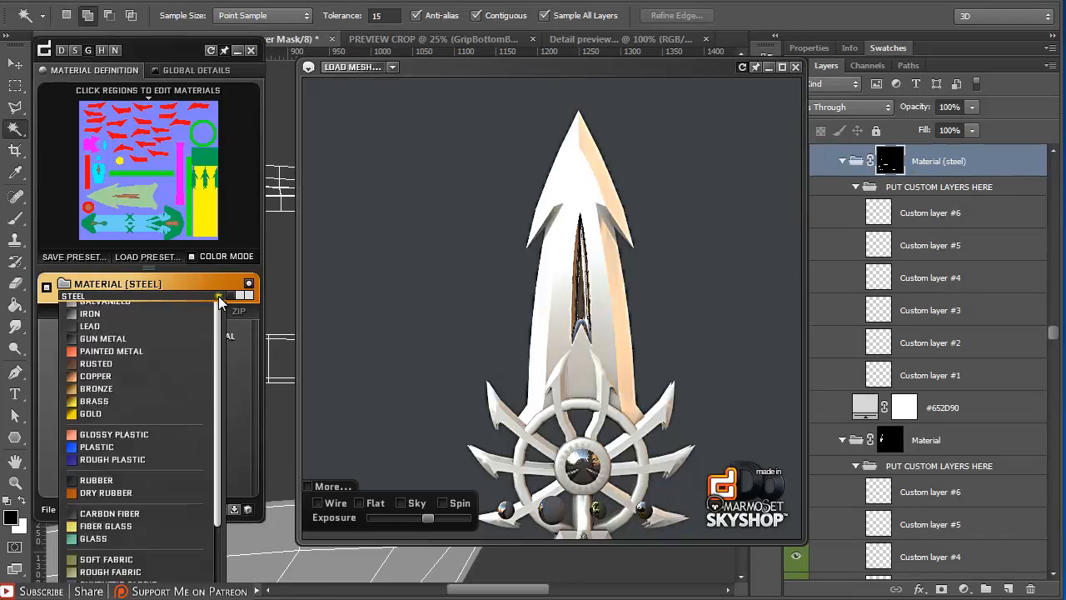
left_click_drag(221, 384, 220, 415)
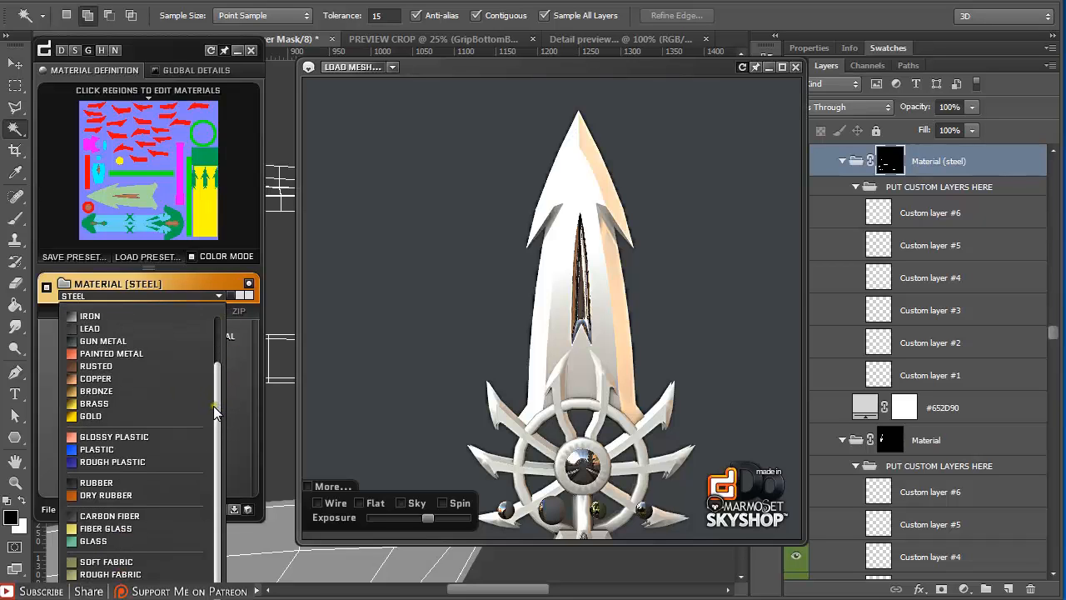
left_click(118, 442)
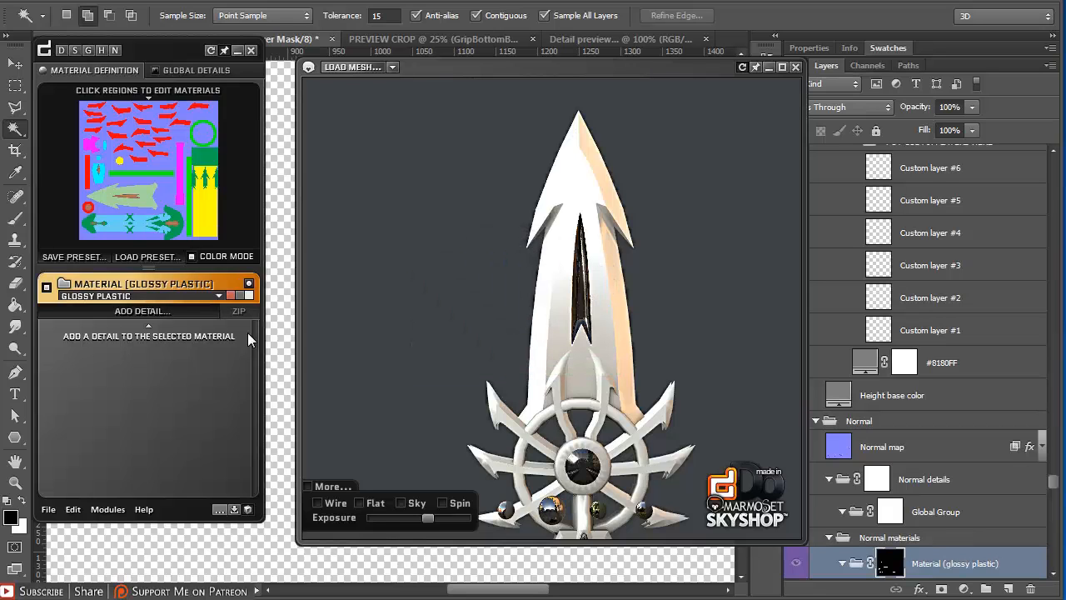
Set the insets' diffuse reflectance to dark red 7f0c0c and check the insets along the spear down to the pommel.
left_click(231, 296)
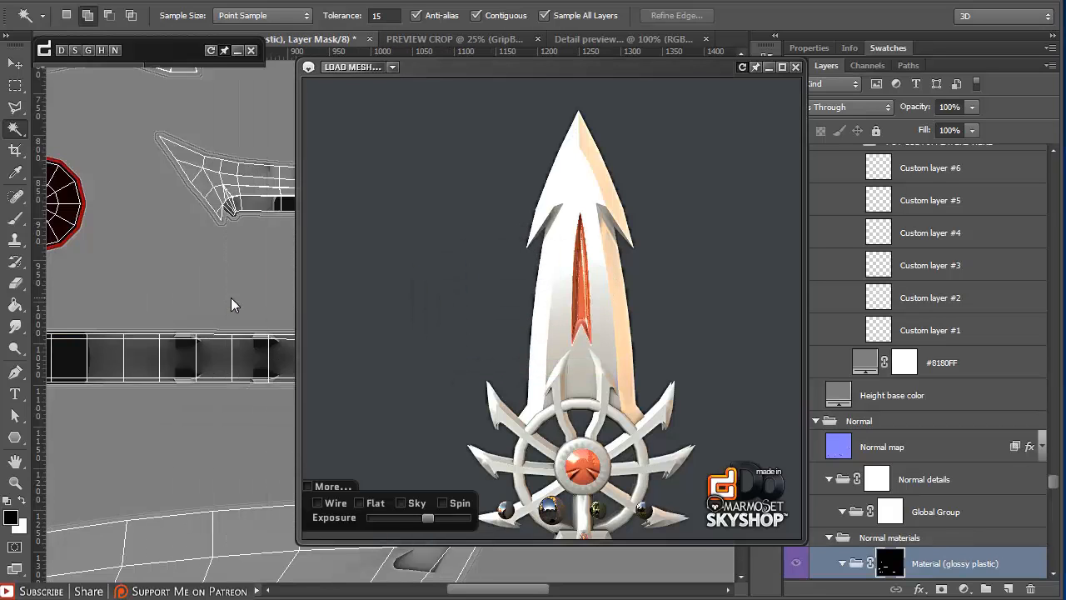
left_click_drag(597, 174, 609, 150)
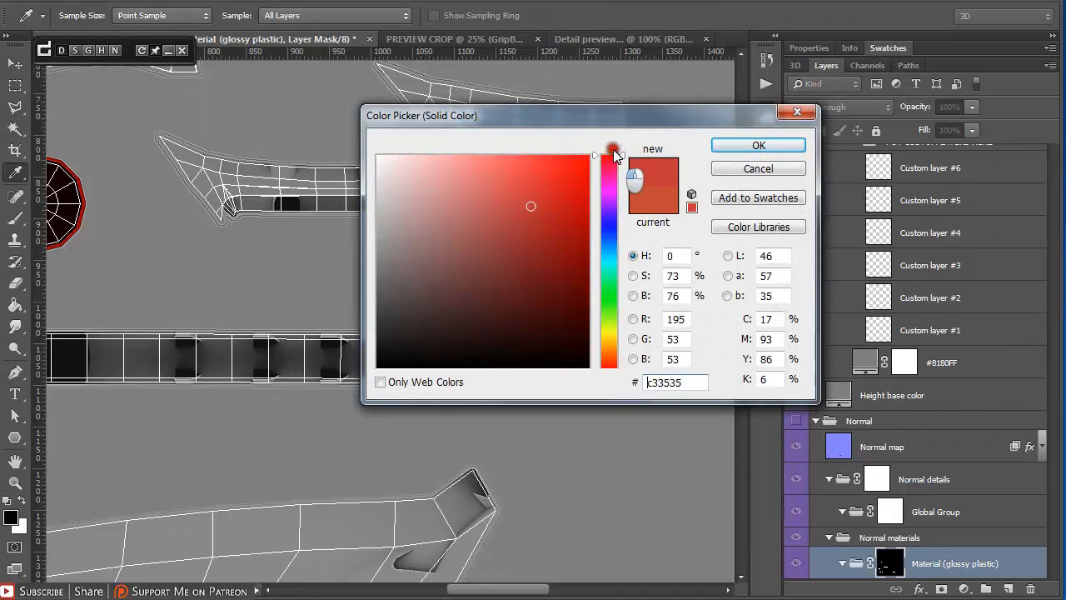
left_click(568, 261)
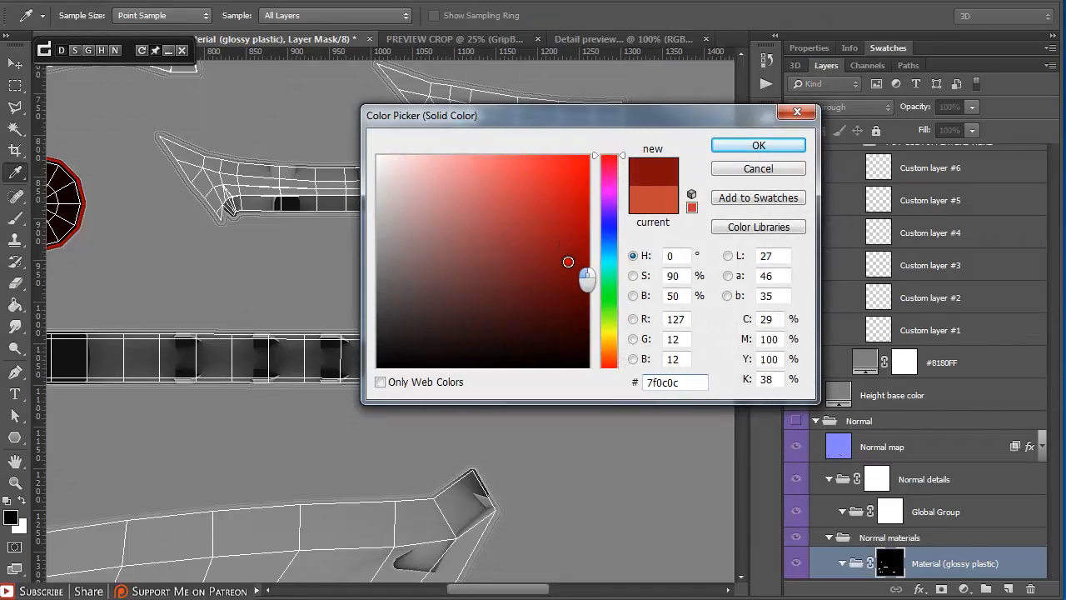
left_click(727, 149)
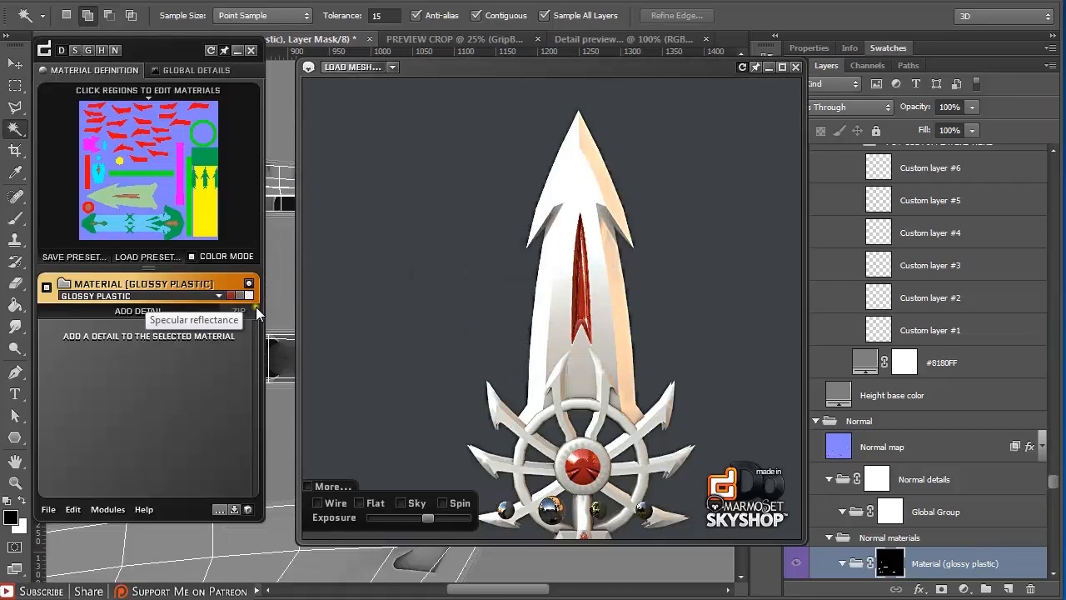
left_click_drag(614, 472, 506, 263)
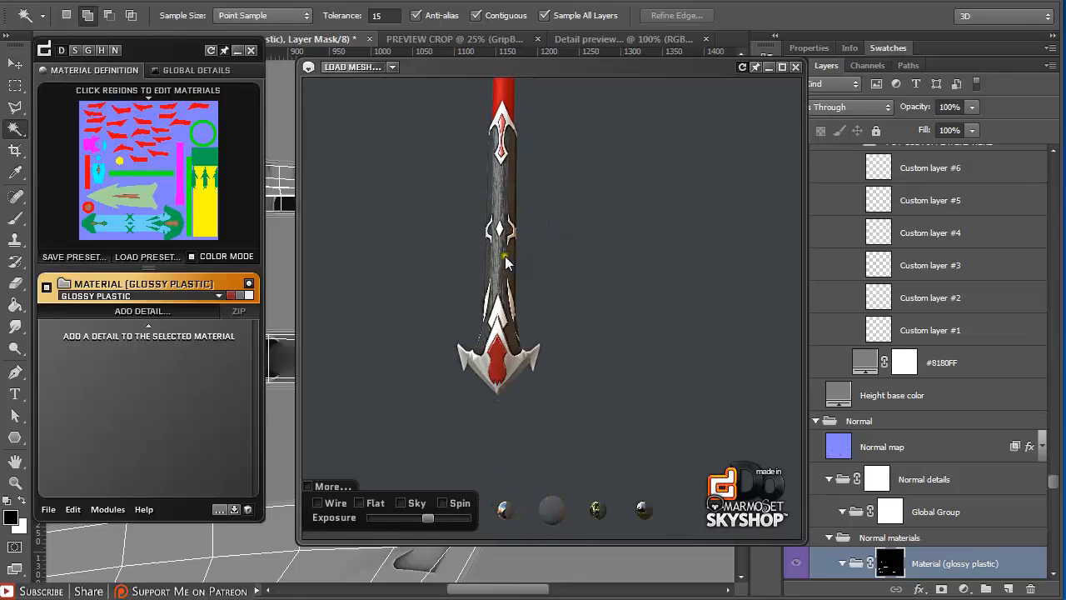
Rename the glossy plastic inset material as Diamonds.
double_click(129, 286)
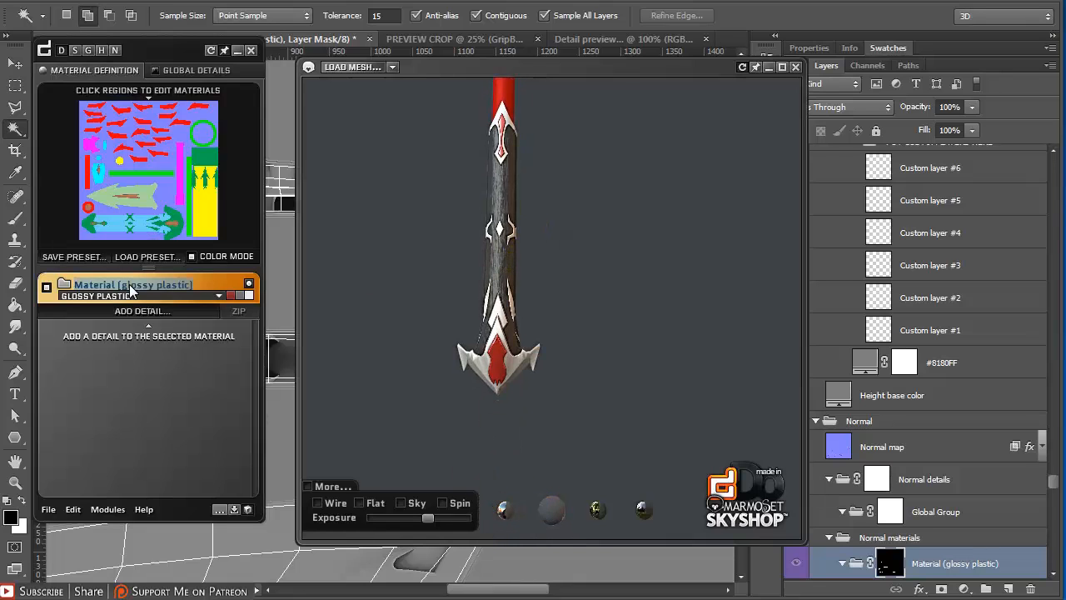
type("Diamond")
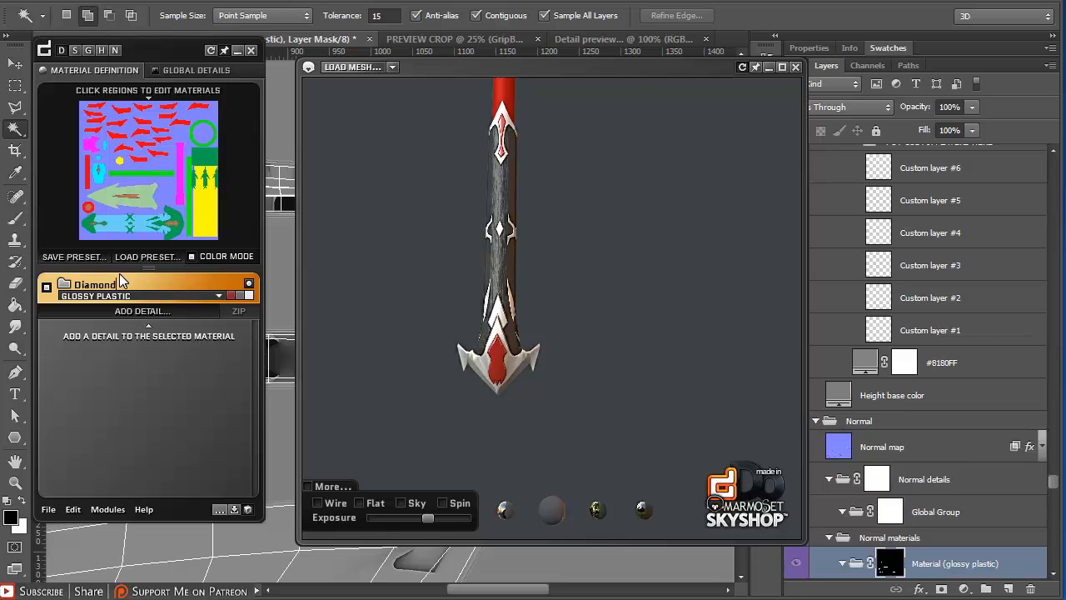
type("s")
key("Return")
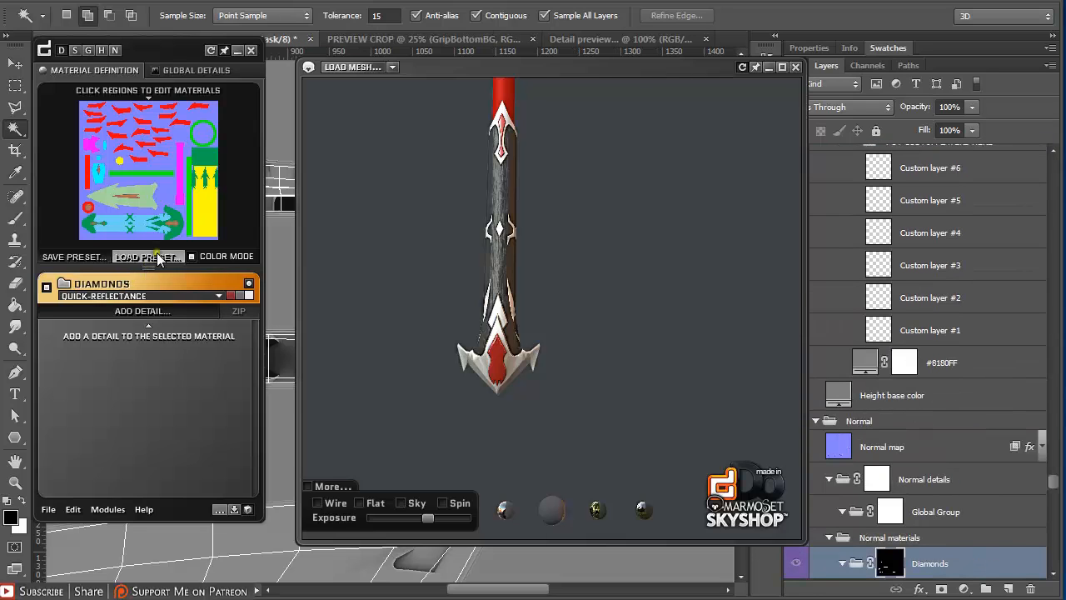
Assign the Gun Metal material to the dark green trim regions of the grip and pommel.
left_click(177, 237)
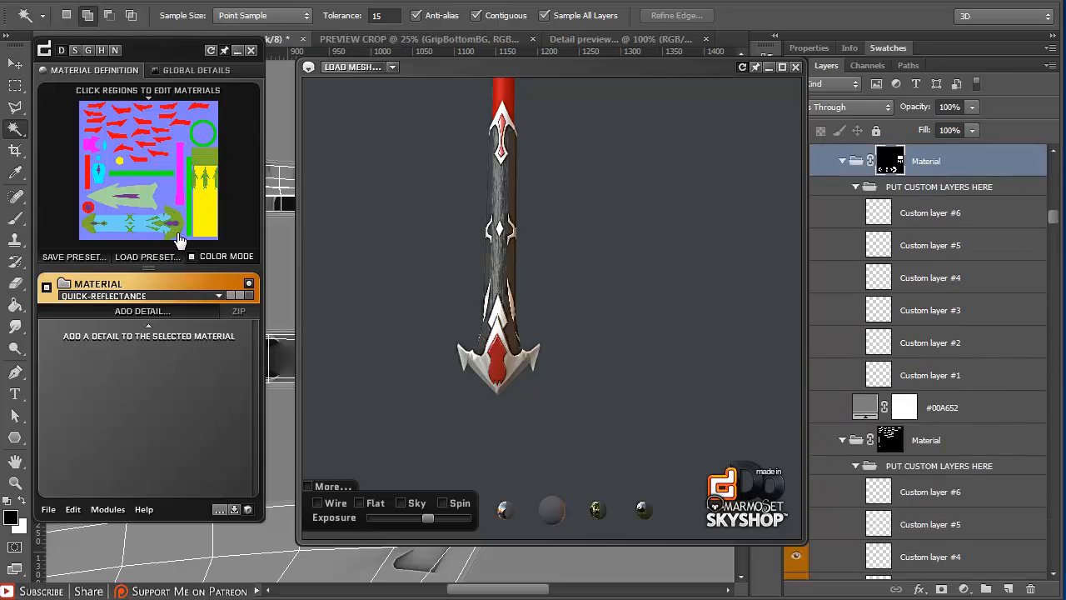
left_click(191, 294)
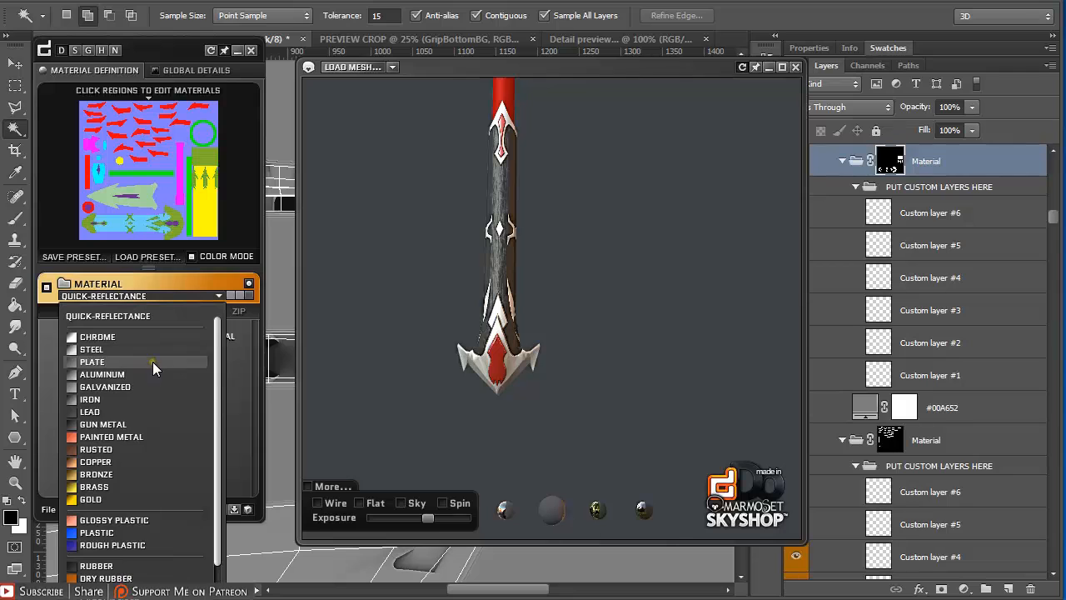
left_click(143, 424)
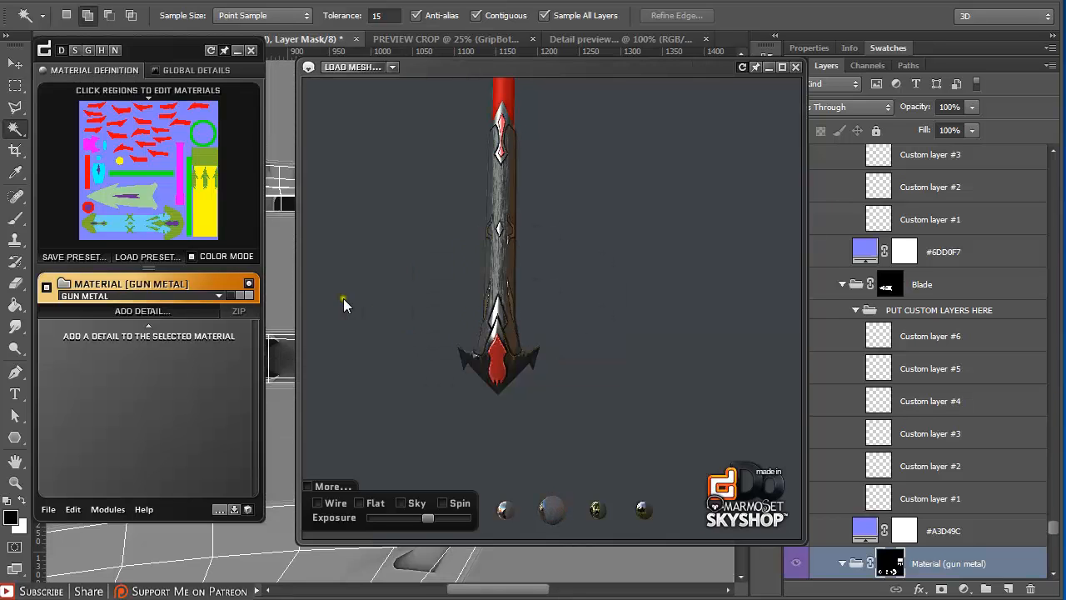
Lighten the gun metal trim's diffuse reflectance to a dark grey slightly darker than 454545.
scroll(498, 339, "up", 3)
left_click_drag(467, 333, 488, 346)
scroll(488, 346, "down", 3)
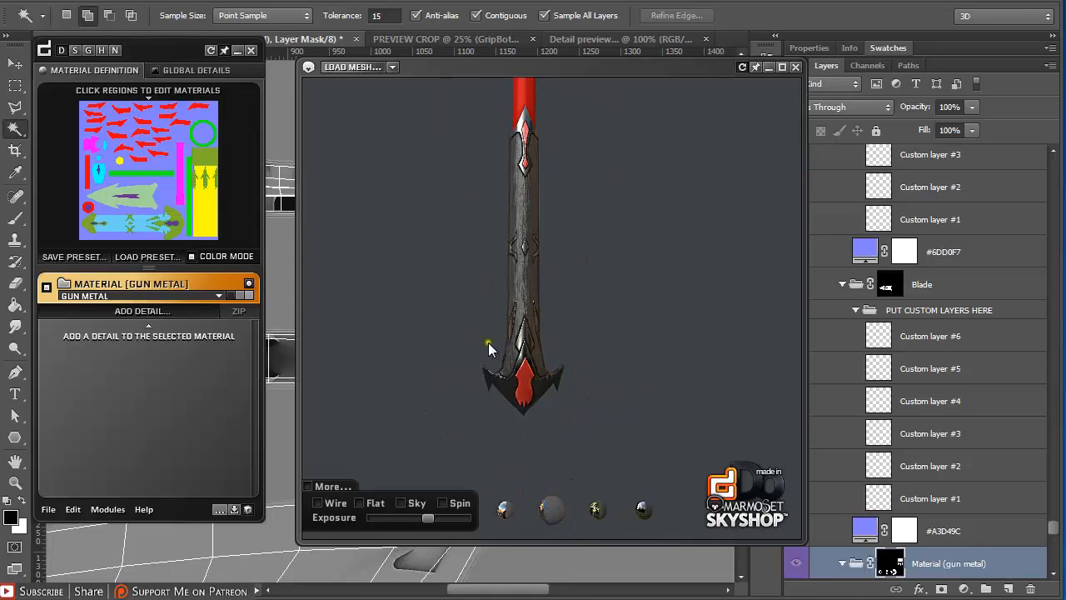
left_click(236, 297)
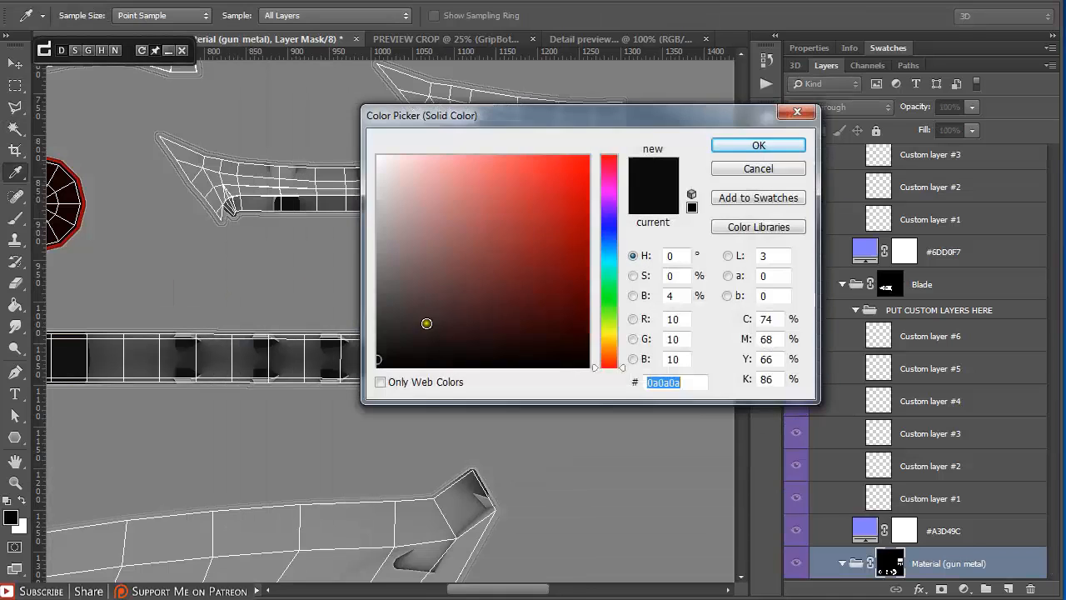
mouse_move(392, 326)
left_mouse_down()
mouse_move(379, 332)
mouse_move(378, 309)
left_mouse_up()
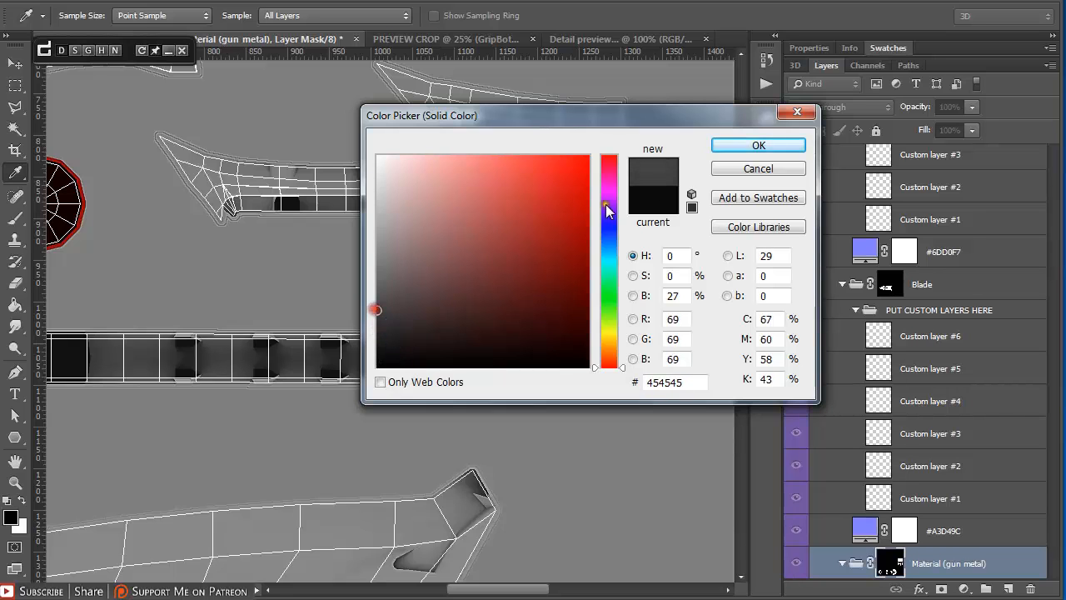
left_click(764, 143)
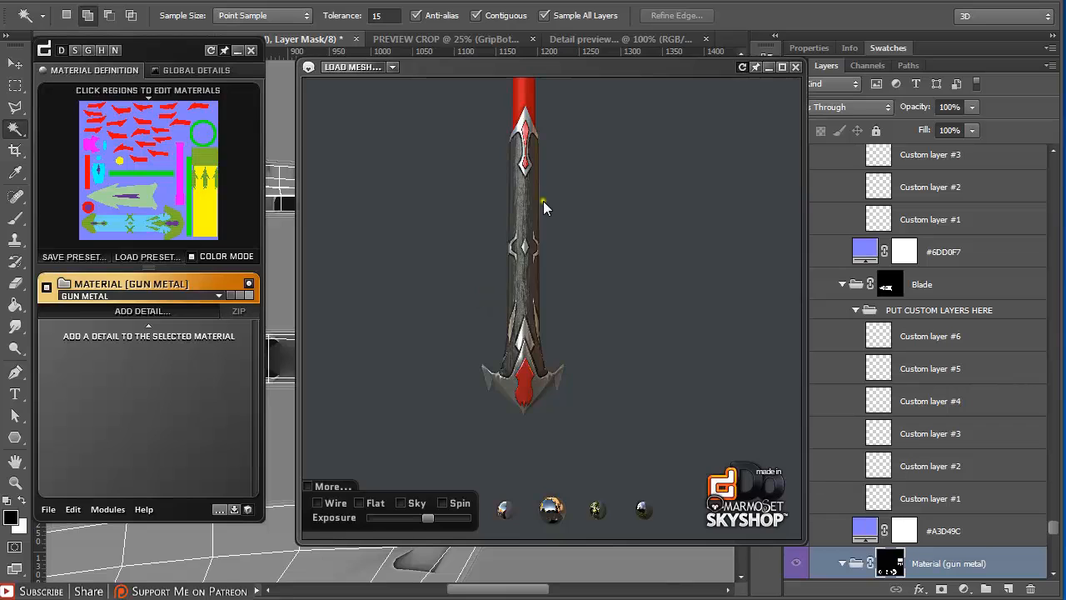
left_click_drag(545, 263, 541, 198)
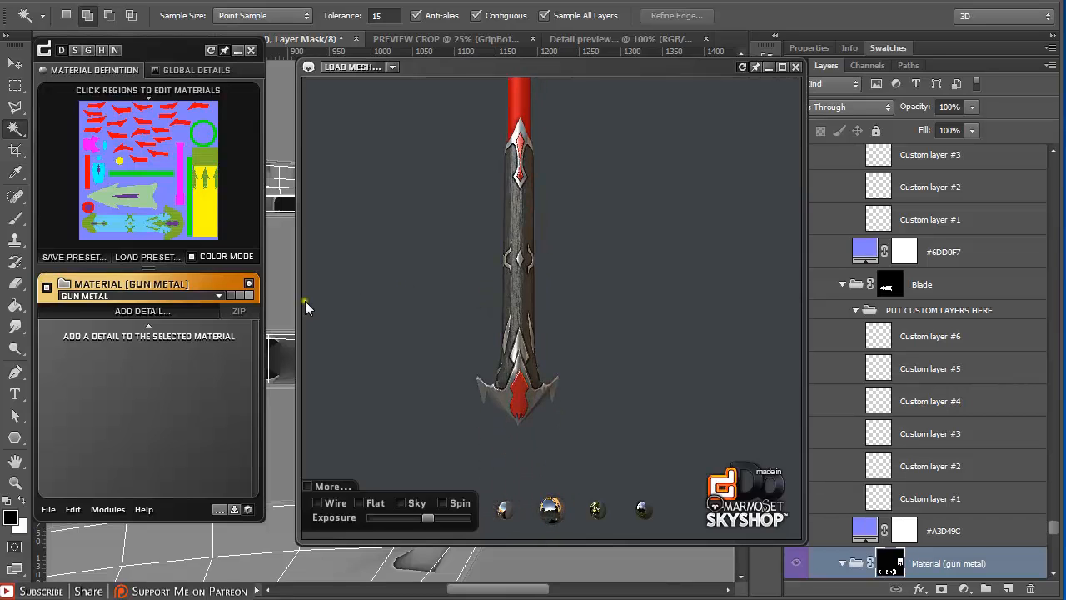
left_click(237, 296)
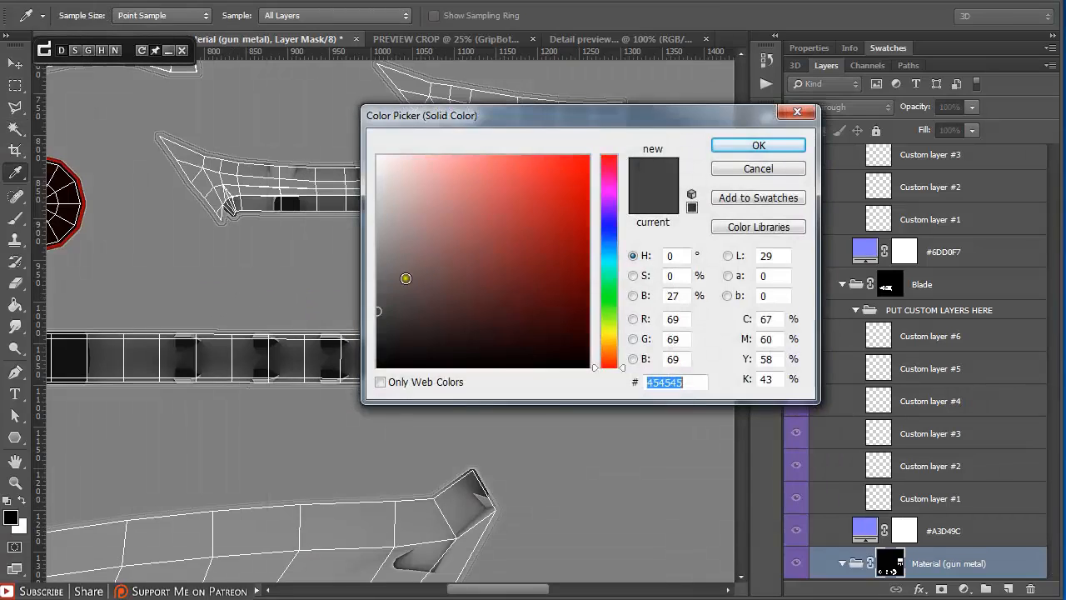
left_click_drag(387, 313, 377, 324)
left_click(758, 146)
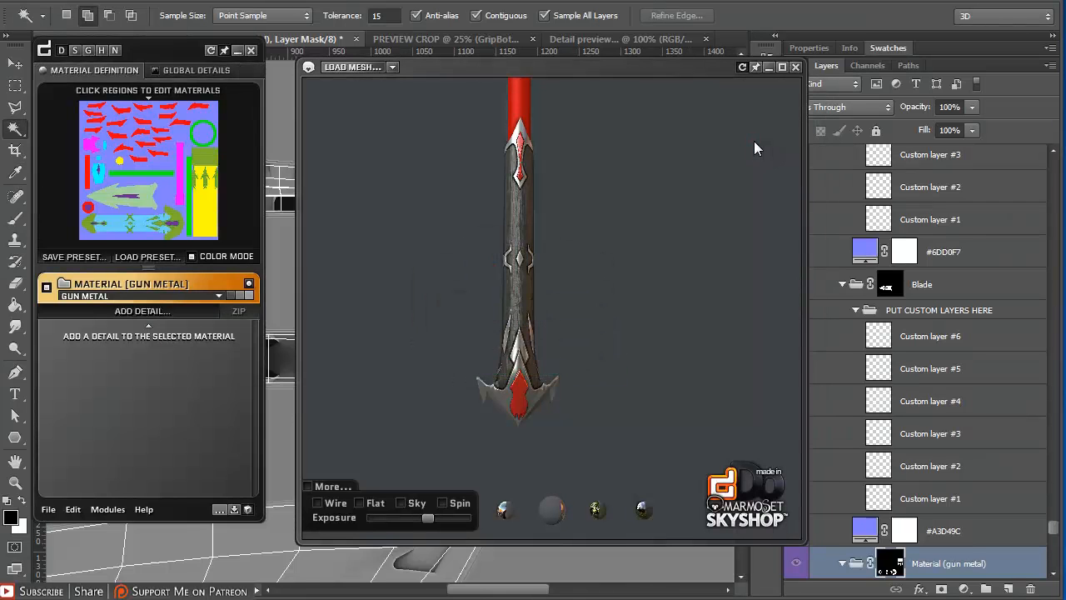
Inspect the metal collar, guard and shaft trim of the spear in the 3D preview.
left_click_drag(537, 196, 558, 347)
scroll(539, 250, "down", 2)
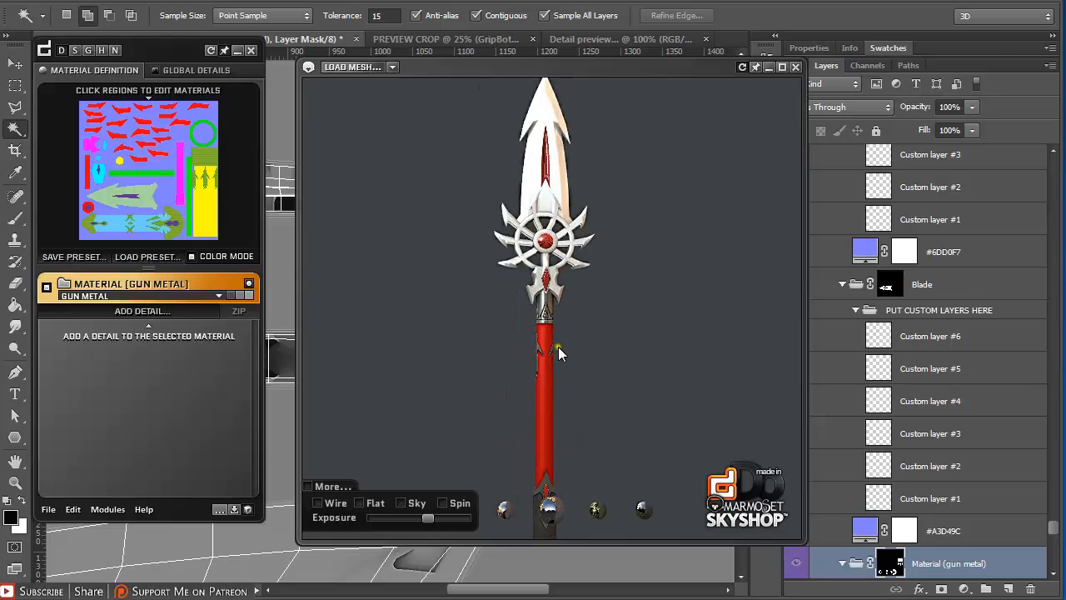
scroll(563, 342, "up", 5)
scroll(569, 336, "down", 4)
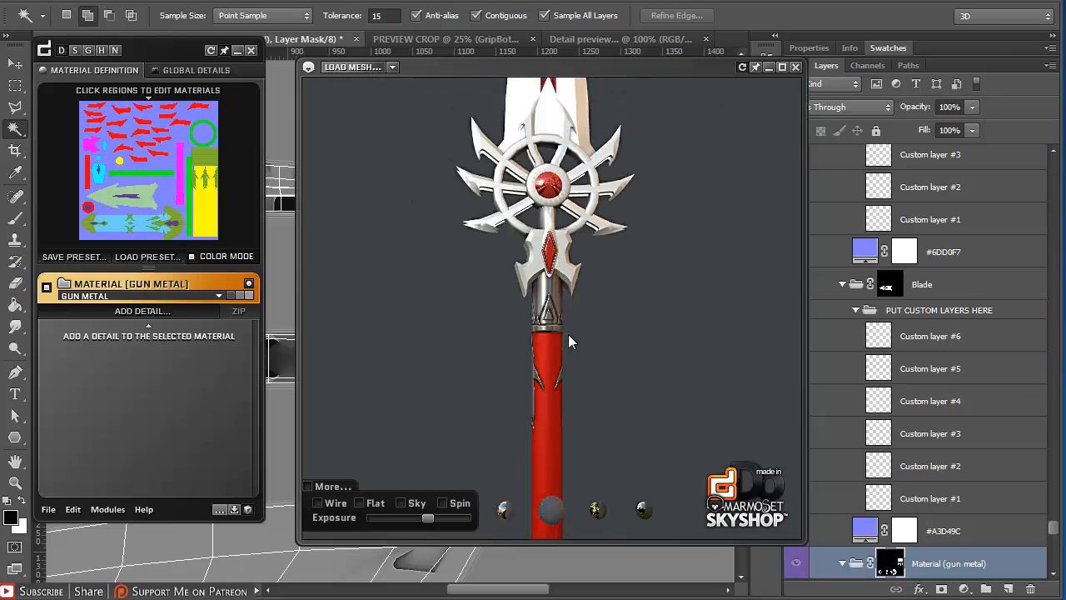
scroll(559, 332, "up", 4)
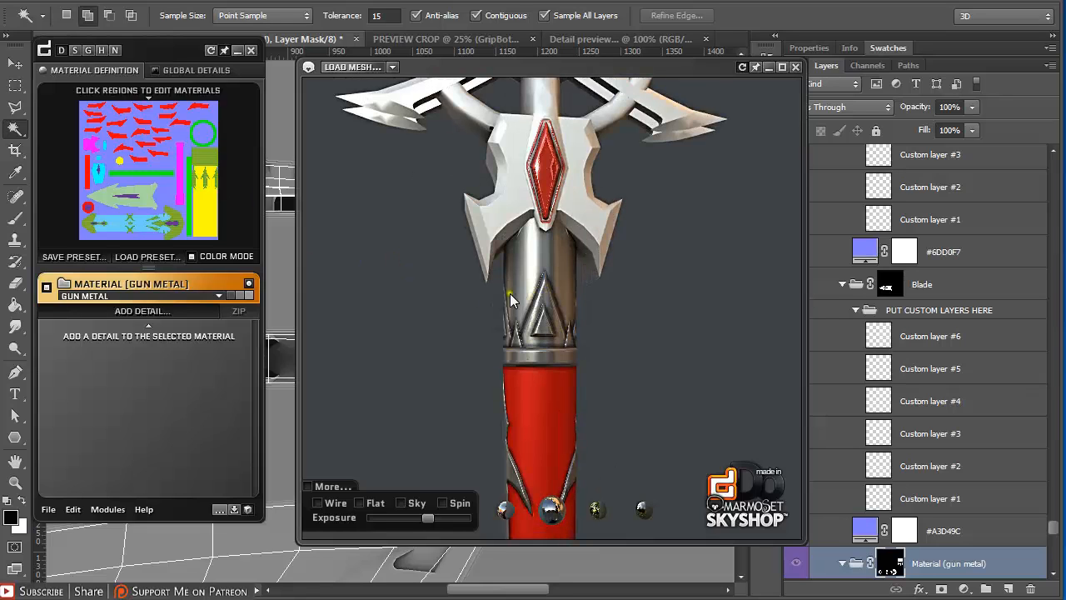
scroll(511, 293, "down", 3)
left_click_drag(537, 308, 416, 265)
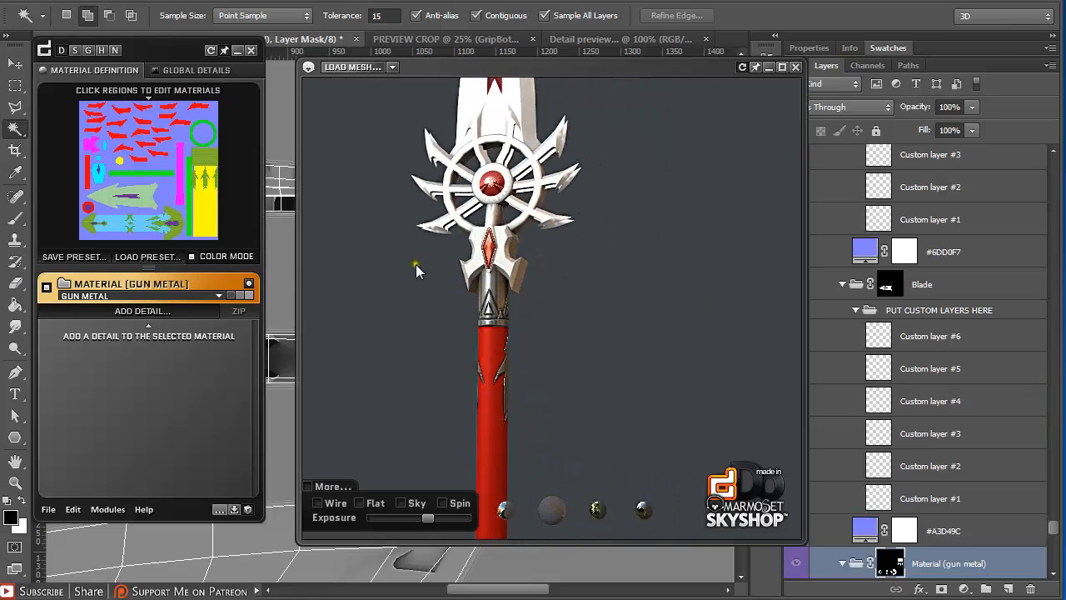
Lower the global ambient occlusion strength to about a third of its range.
left_click(195, 72)
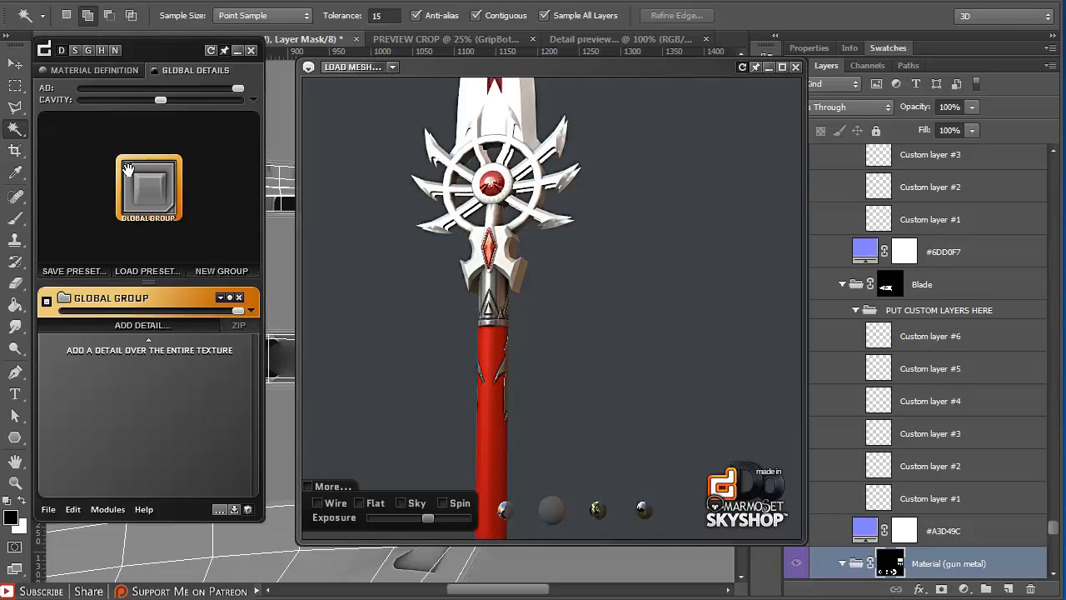
left_click_drag(487, 167, 499, 194)
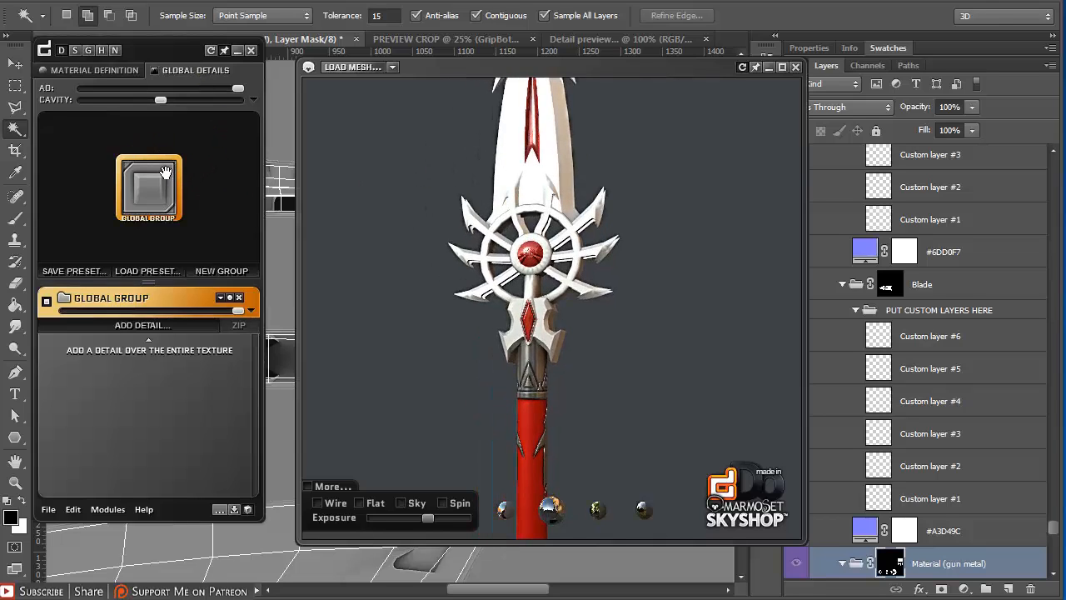
left_click_drag(488, 265, 546, 279)
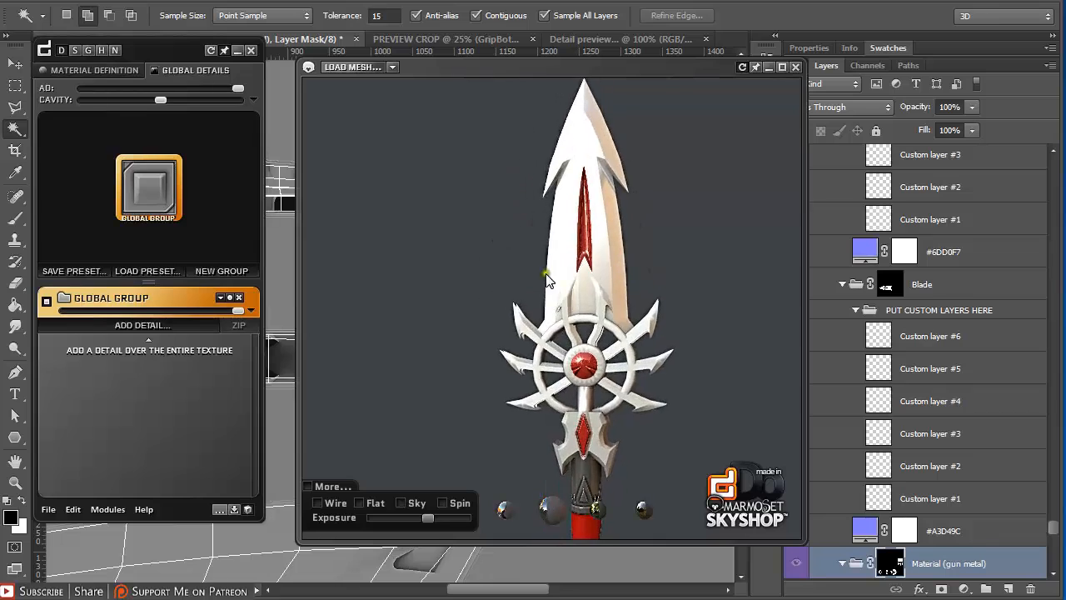
left_click_drag(629, 351, 605, 315)
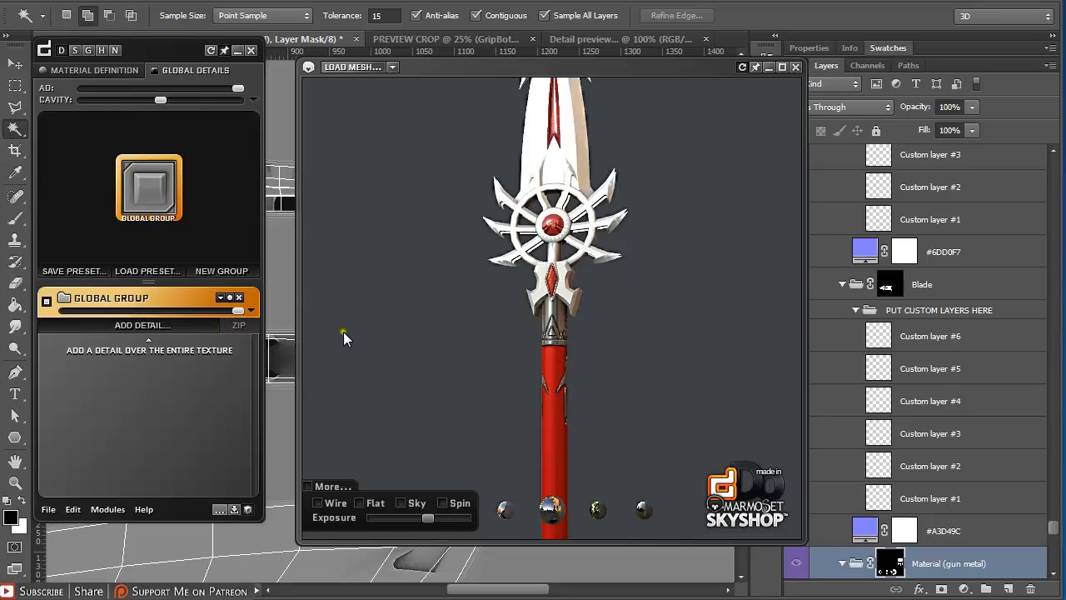
left_click_drag(553, 250, 572, 268)
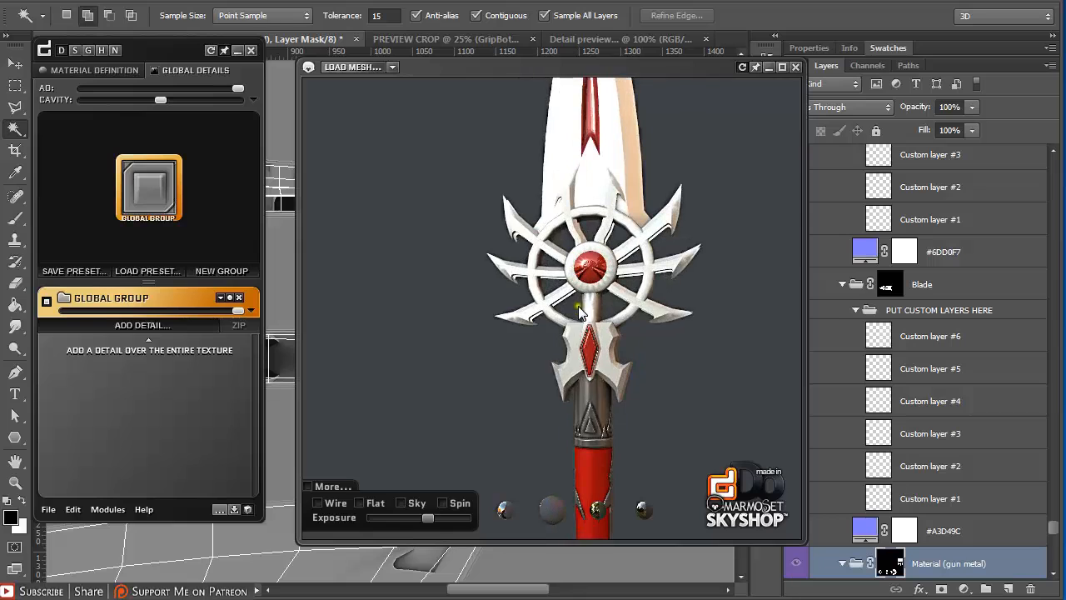
left_click_drag(581, 313, 559, 284)
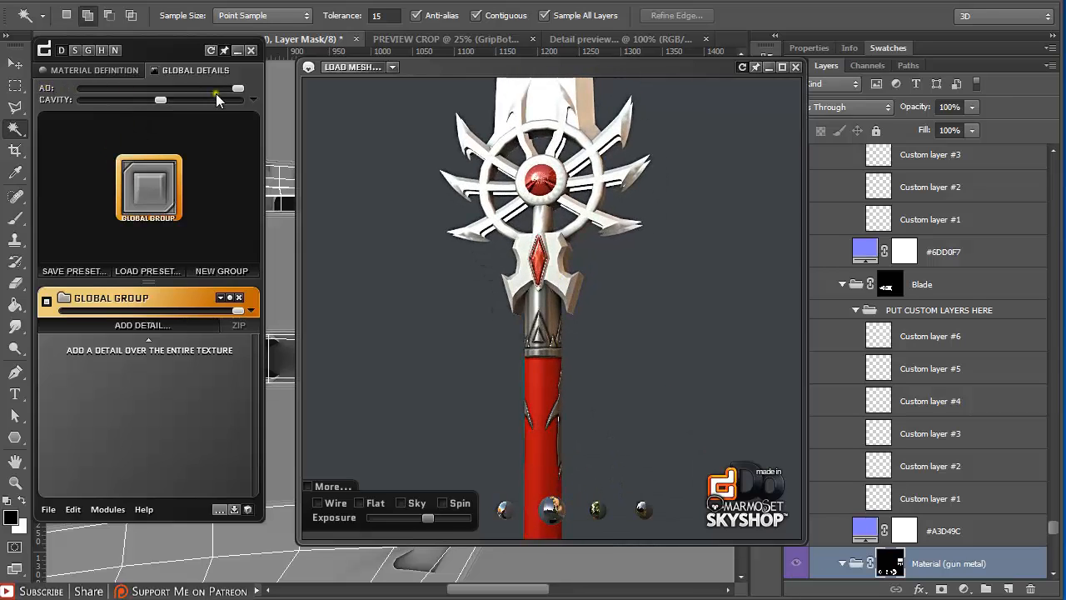
left_click_drag(239, 92, 181, 94)
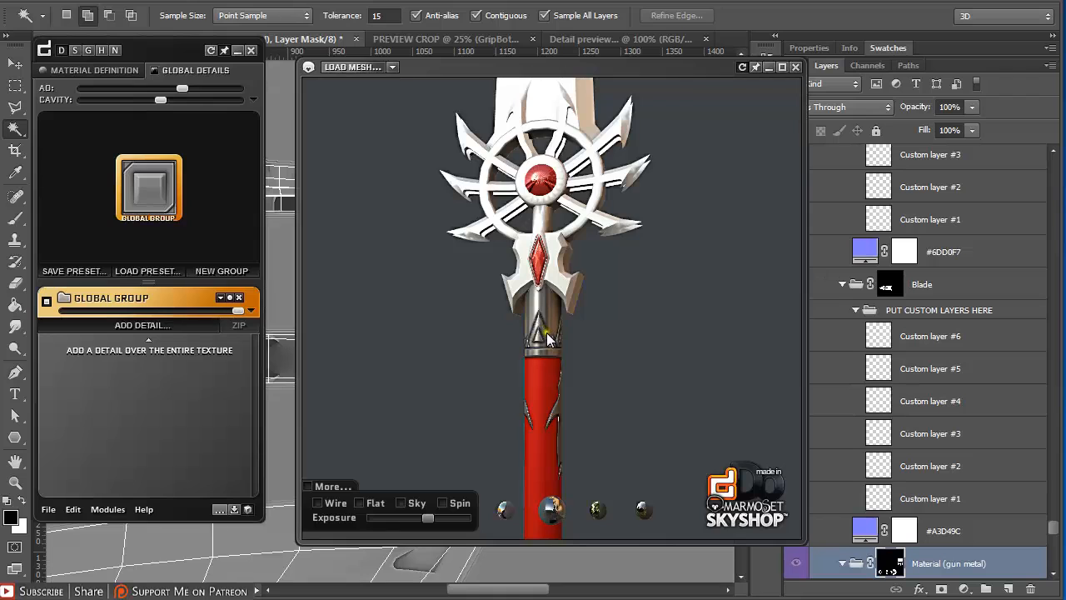
left_click_drag(185, 94, 129, 88)
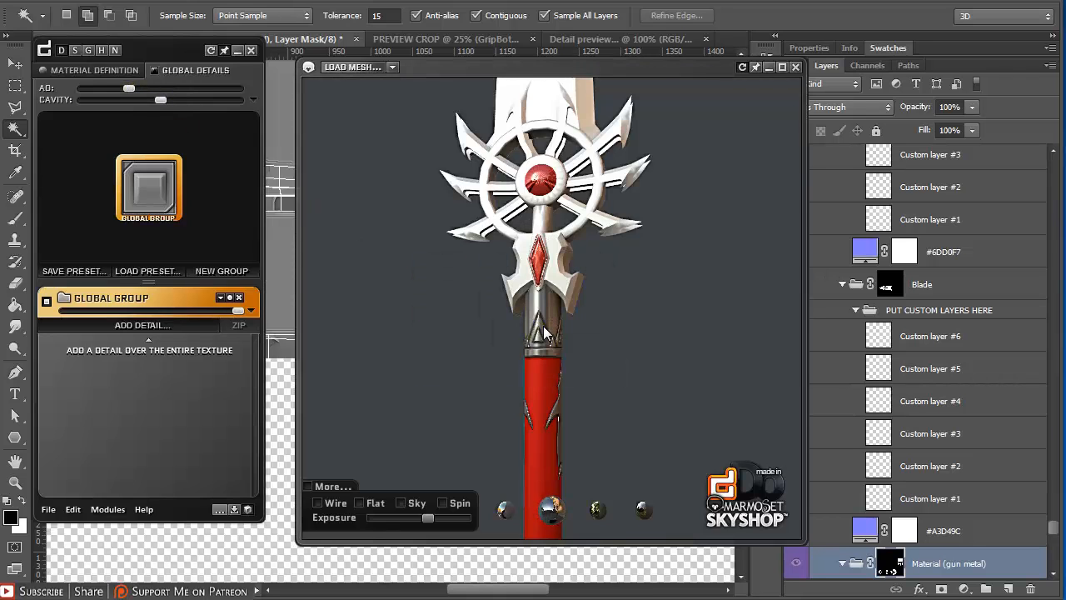
Examine the collar and shaft trim up close and restore the global ambient occlusion to its maximum.
scroll(549, 335, "up", 5)
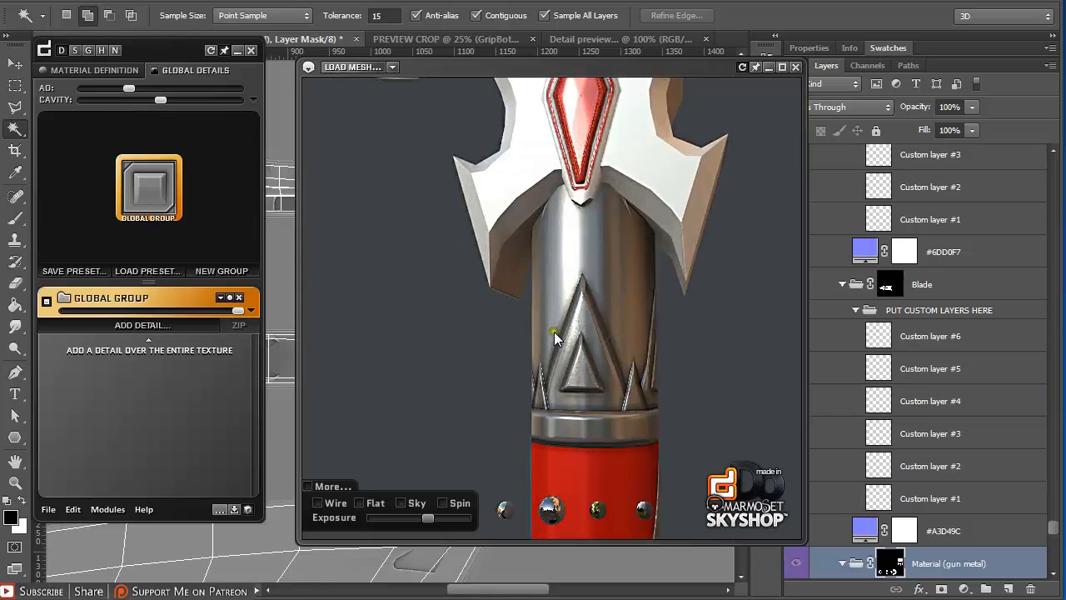
scroll(554, 331, "down", 5)
left_click_drag(557, 438, 639, 330)
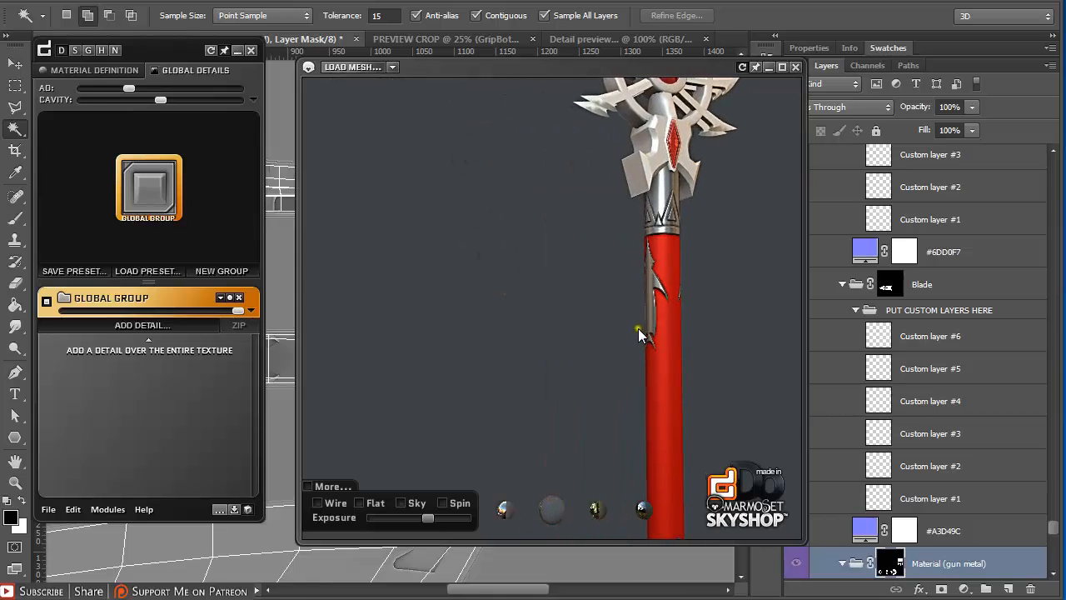
scroll(686, 320, "up", 4)
left_click_drag(723, 245, 589, 316)
scroll(662, 315, "up", 3)
scroll(567, 297, "down", 5)
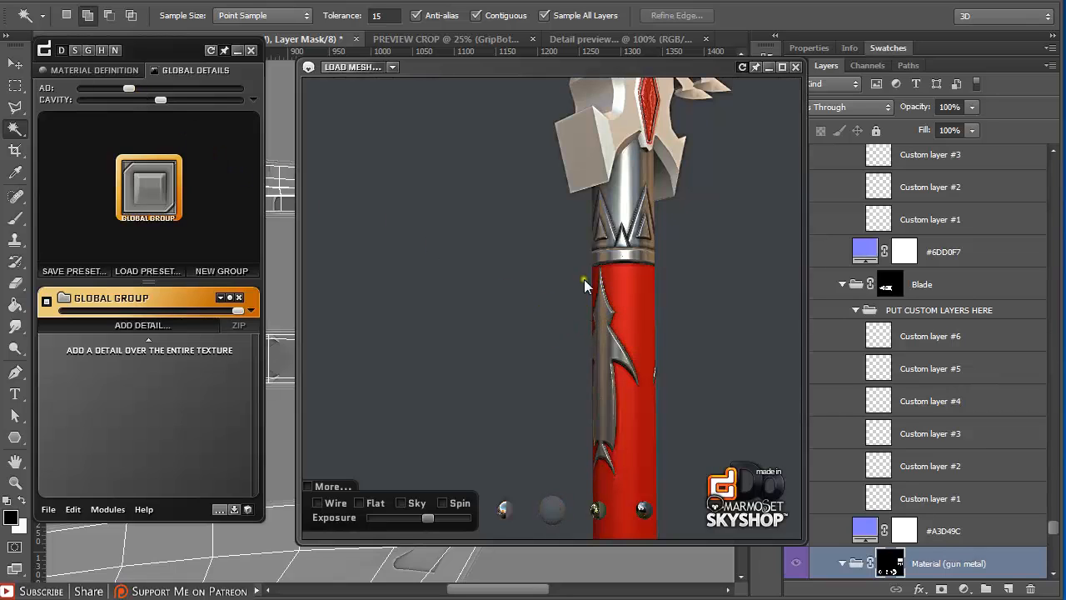
left_click_drag(132, 90, 270, 100)
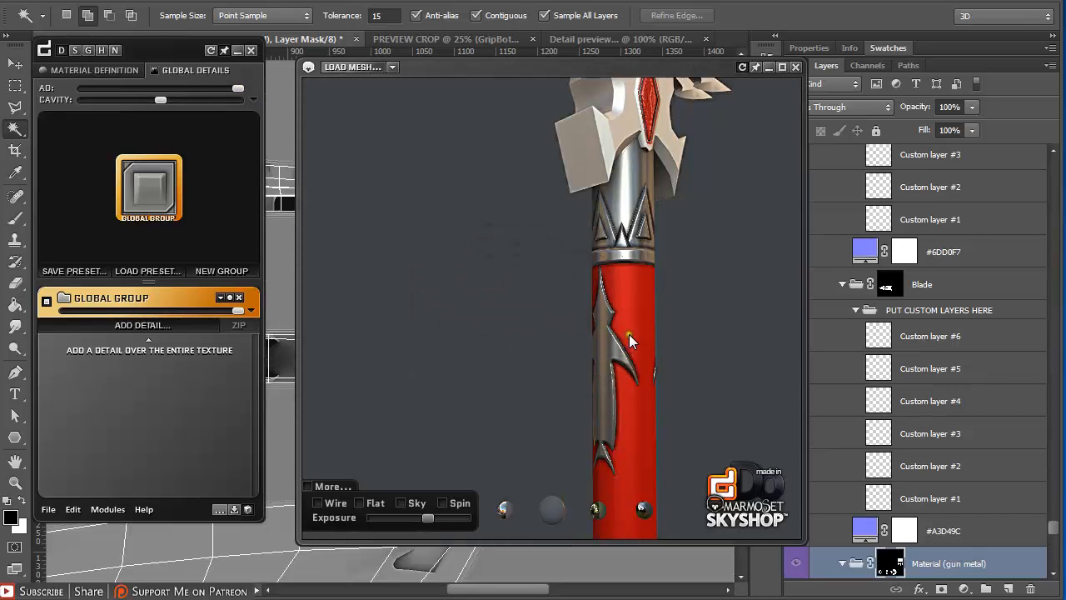
scroll(630, 334, "down", 3)
left_click_drag(620, 354, 556, 372)
scroll(487, 318, "down", 2)
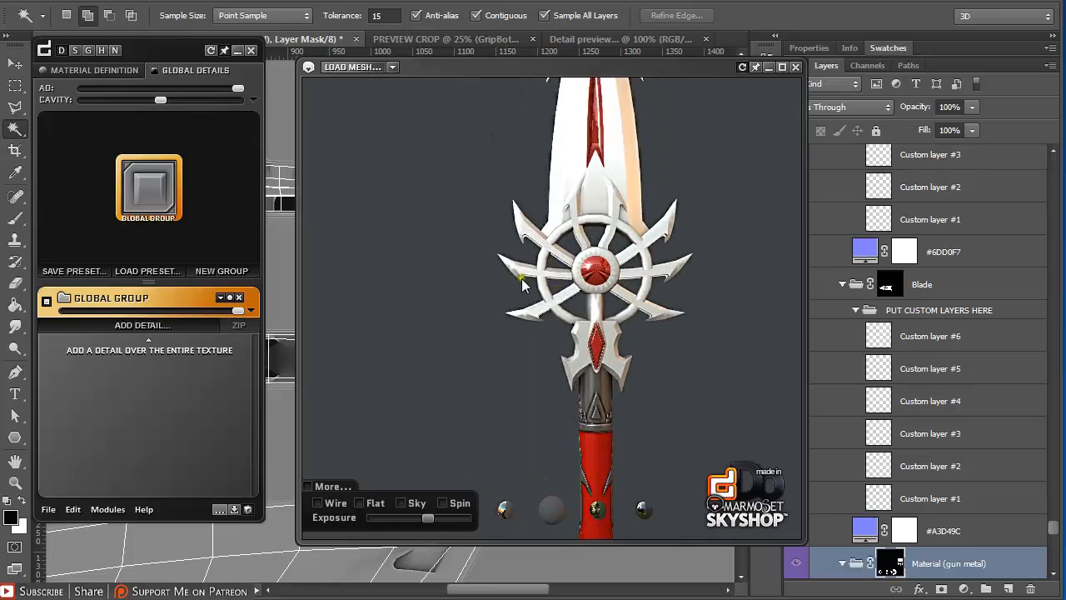
Browse the spear's materials as a thumbnail list and return to the colour-coded region map.
left_click(92, 71)
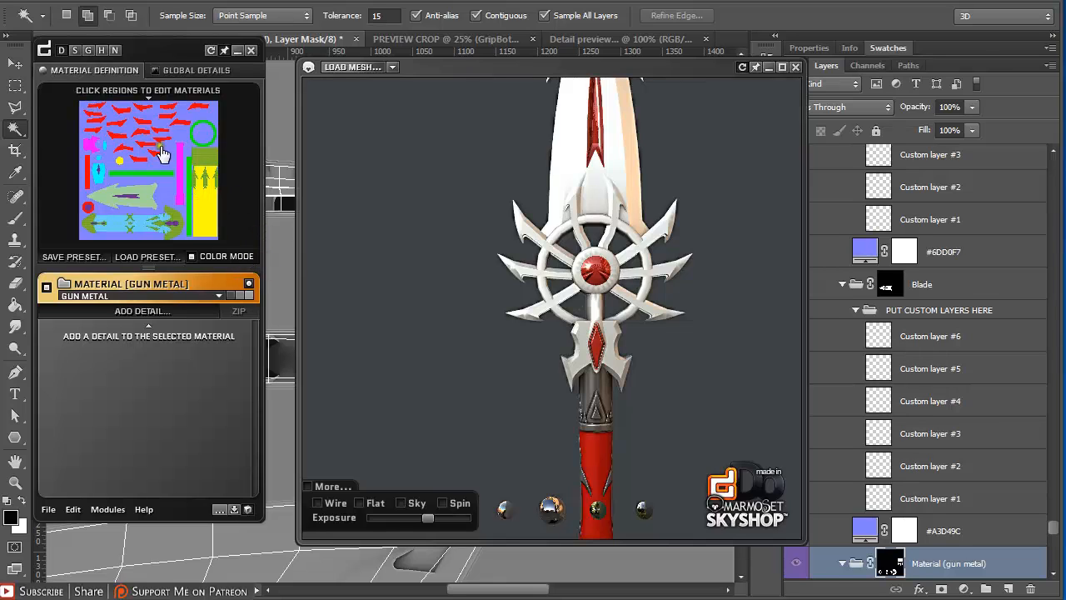
left_click(192, 256)
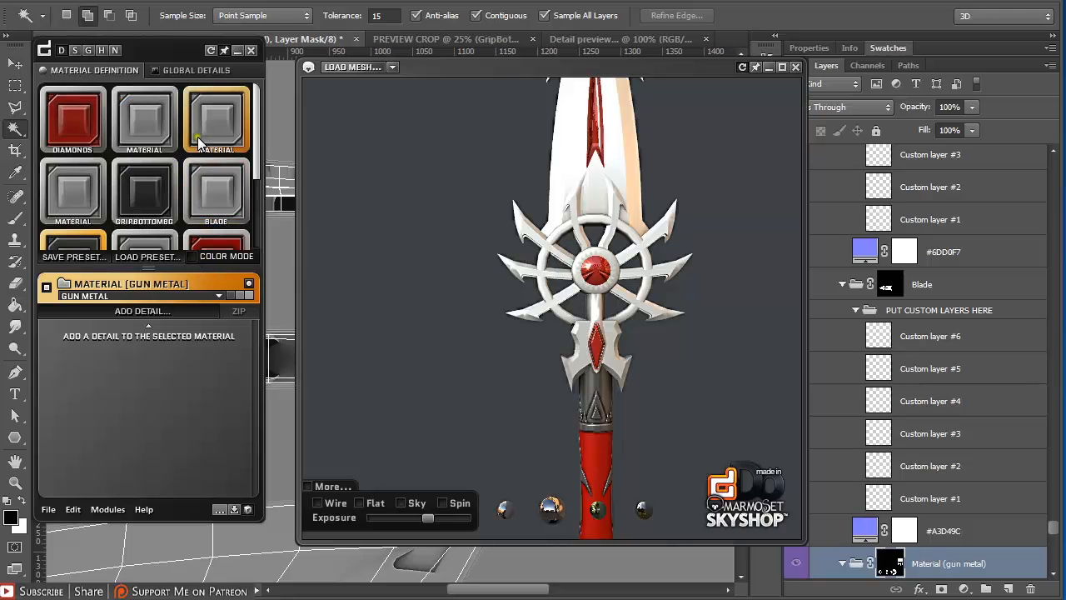
mouse_move(256, 125)
left_mouse_down()
mouse_move(260, 210)
mouse_move(259, 125)
left_mouse_up()
left_click(202, 260)
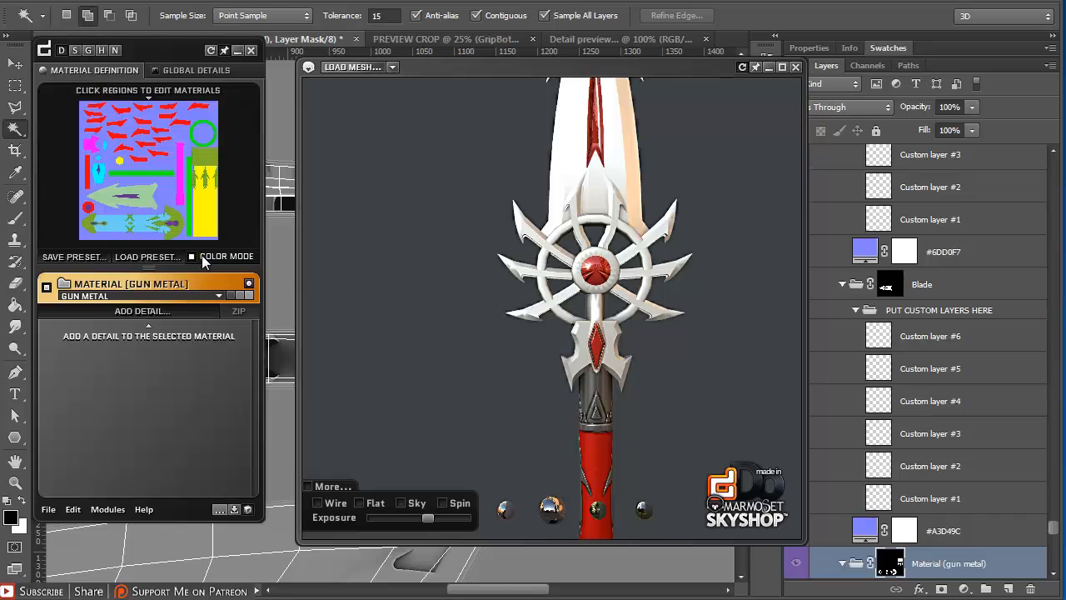
Assign the Gun Metal material to the red regions covering the guard's spikes and centre ring.
left_click(123, 155)
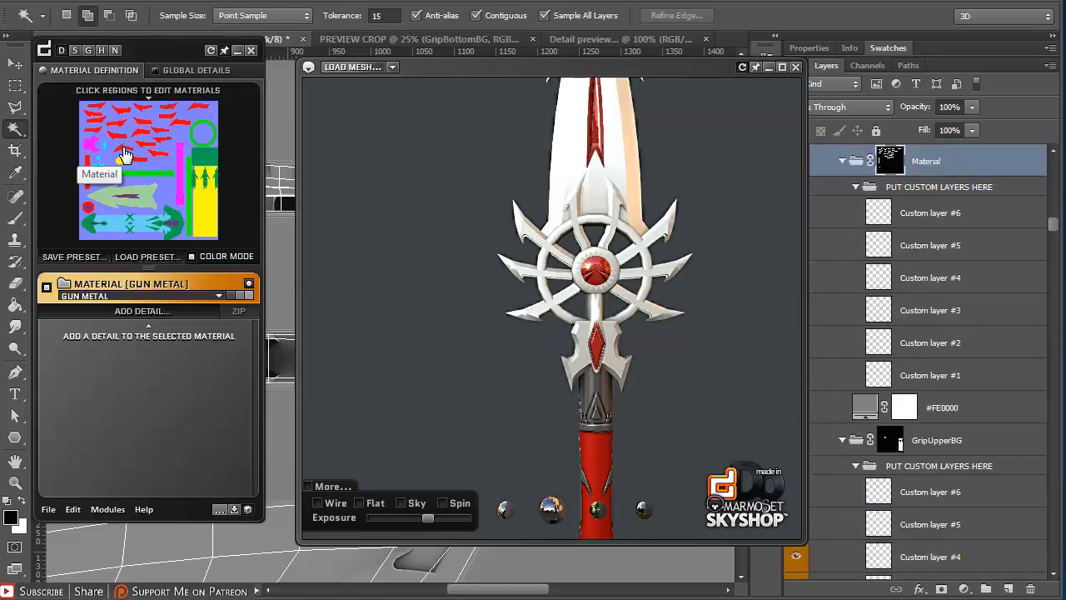
left_click(150, 297)
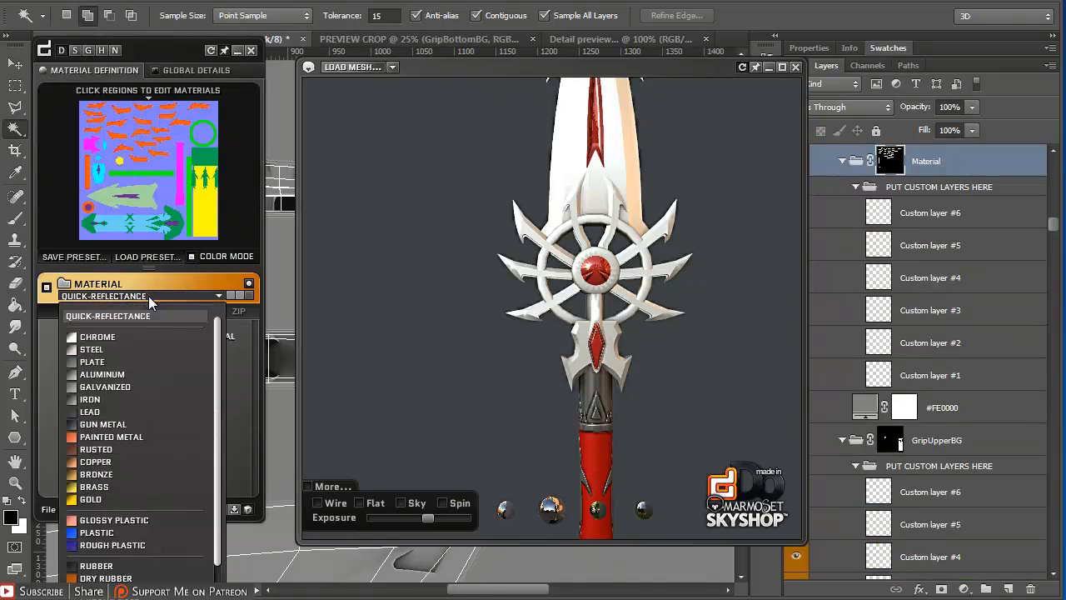
left_click(139, 424)
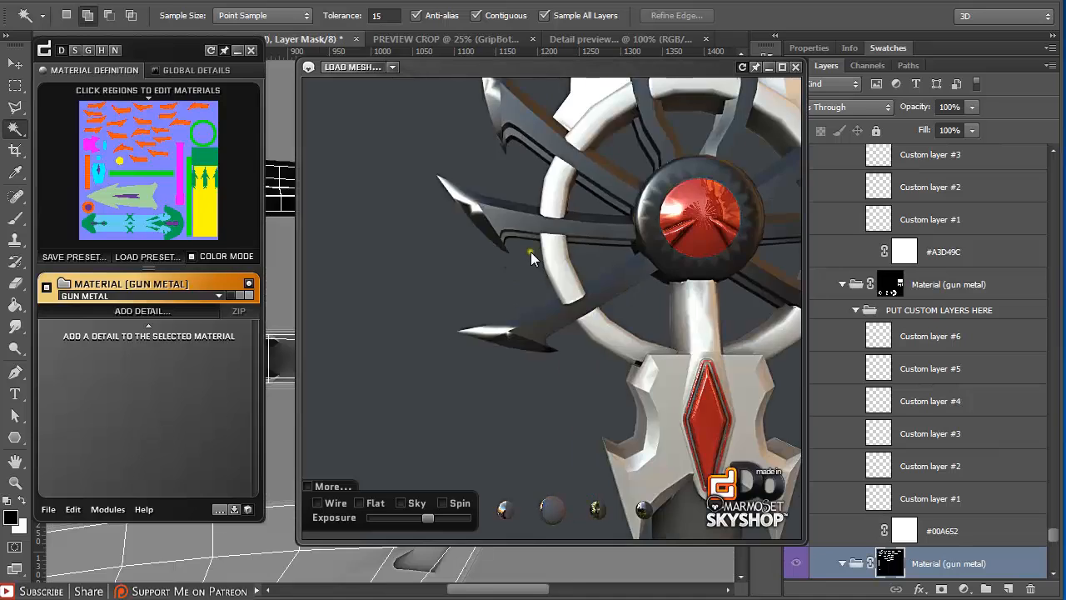
left_click_drag(531, 251, 509, 314)
scroll(562, 297, "down", 3)
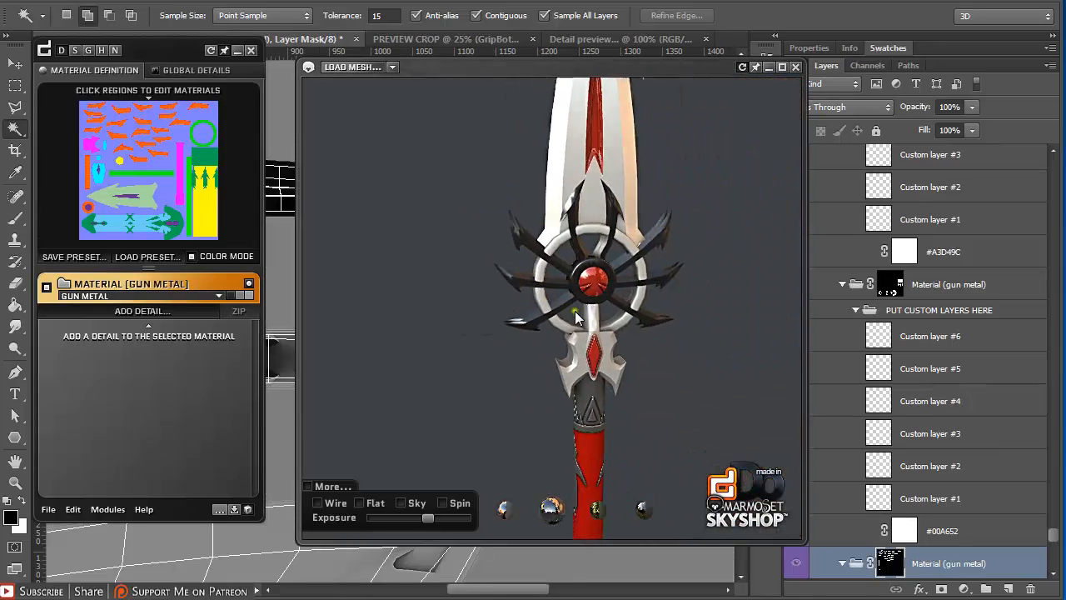
Reduce the guard spikes' gloss to a mid grey slightly darker than 747474 and check the guard up close.
left_click(251, 295)
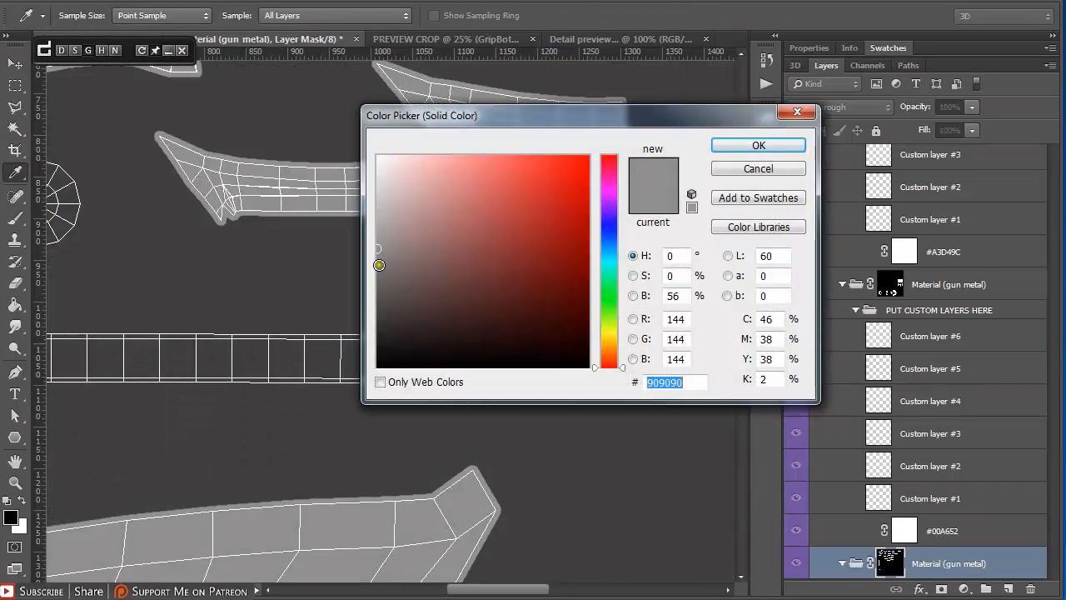
left_click(375, 271)
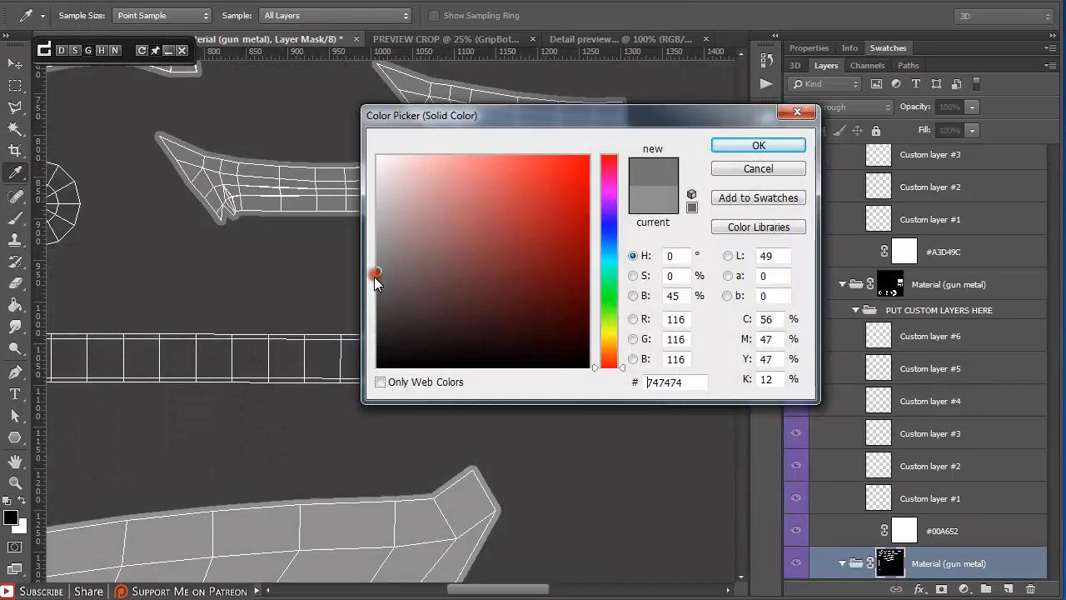
left_click(377, 278)
left_click(752, 151)
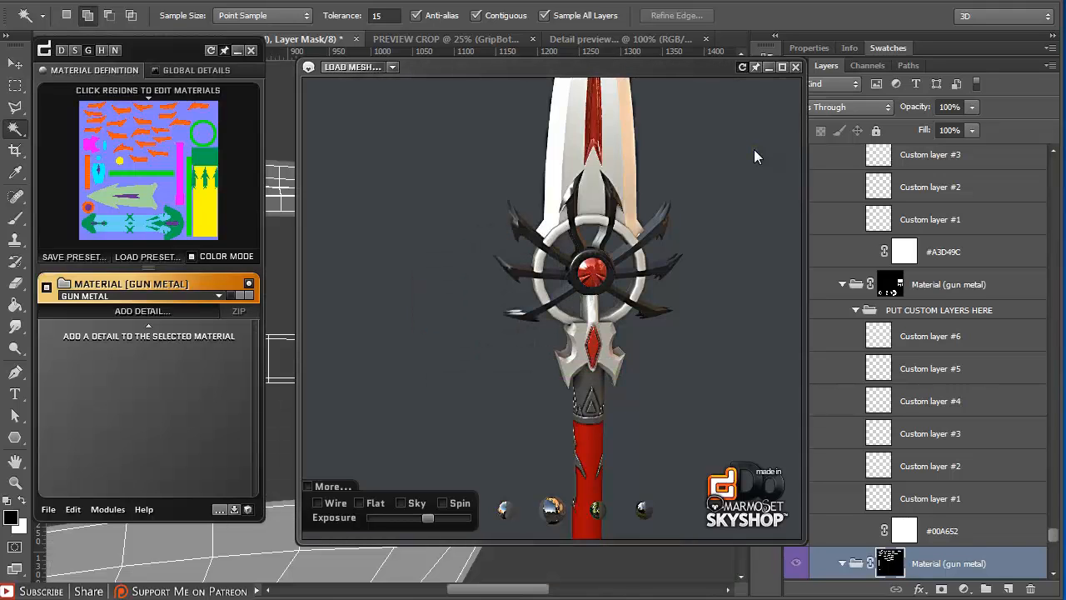
left_click_drag(702, 174, 627, 274)
scroll(627, 275, "up", 3)
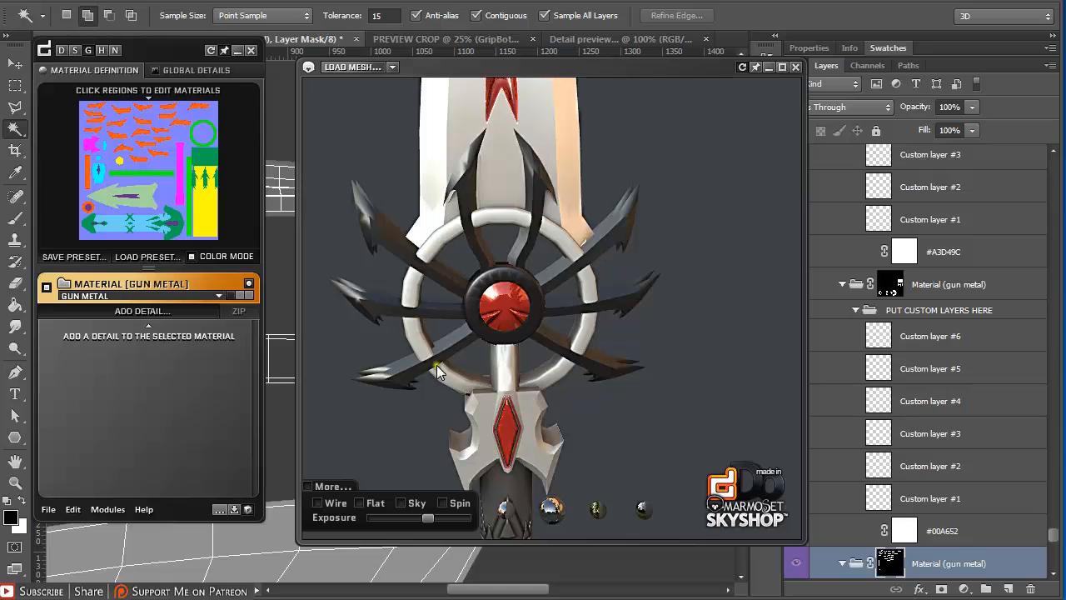
Assign the Bronze material to the green regions covering the guard's large outer ring and matching trim.
left_click_drag(534, 327, 472, 254)
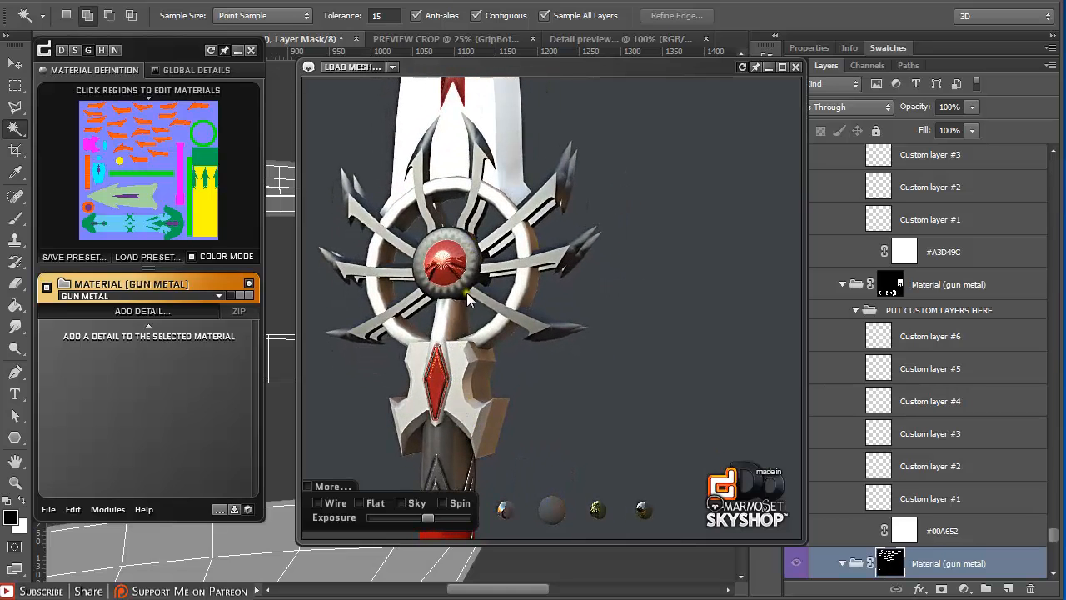
scroll(467, 292, "down", 3)
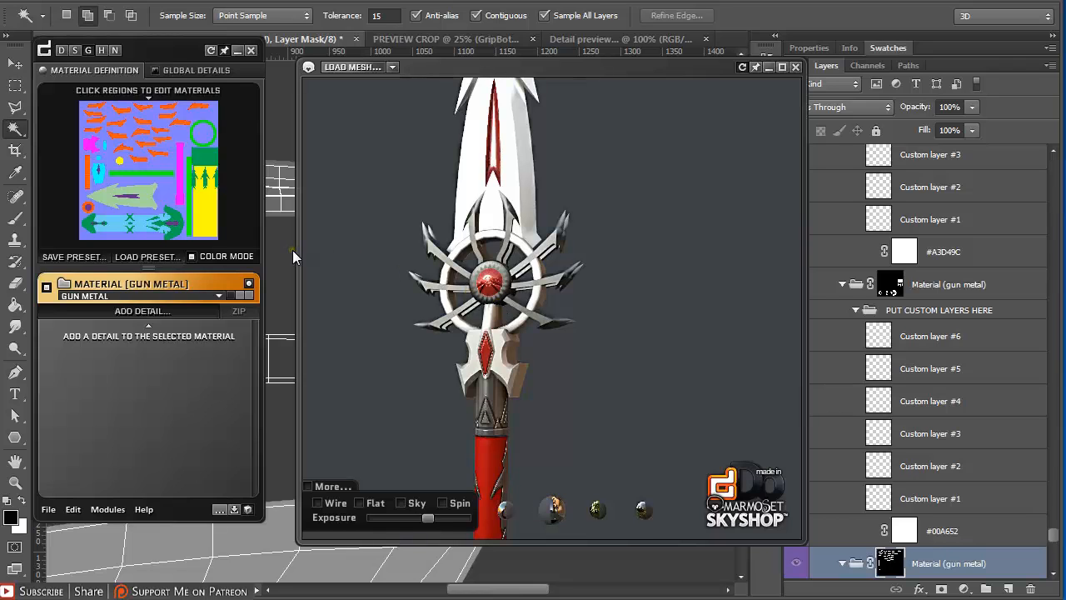
scroll(548, 291, "up", 5)
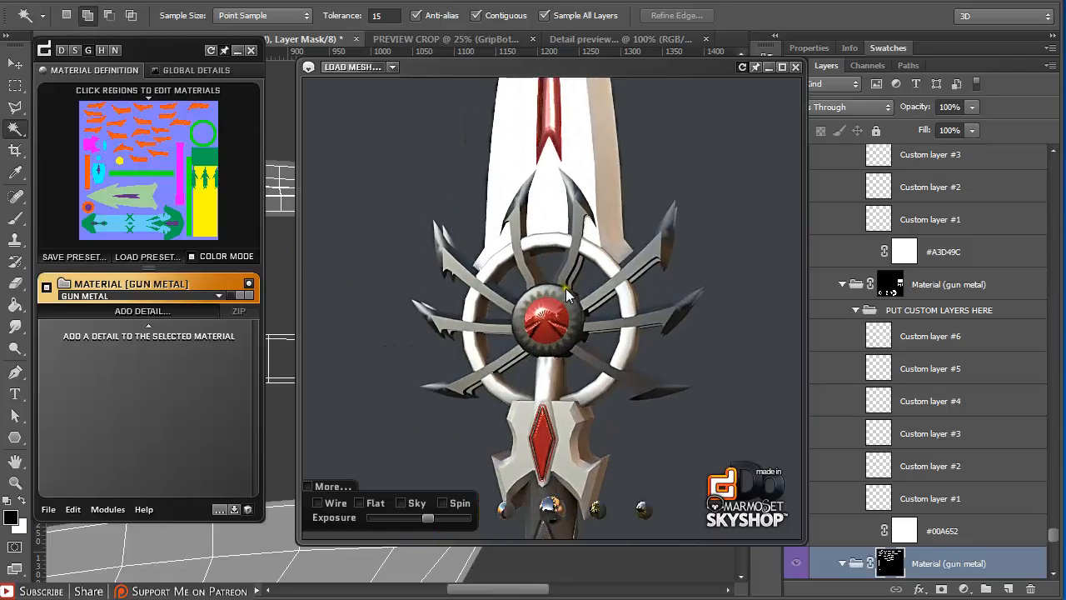
left_click_drag(581, 313, 571, 295)
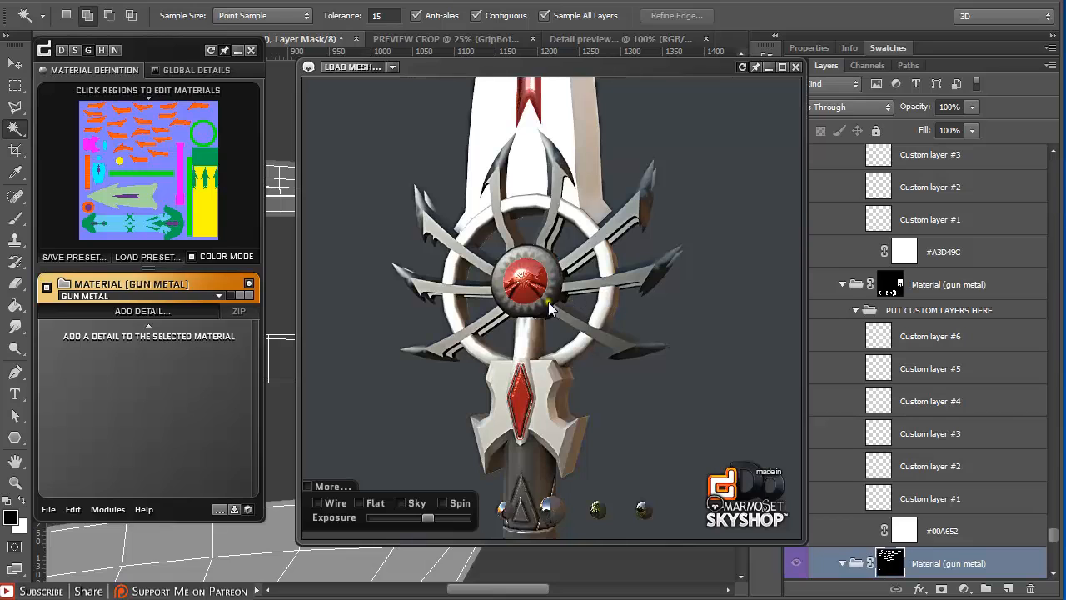
left_click(160, 182)
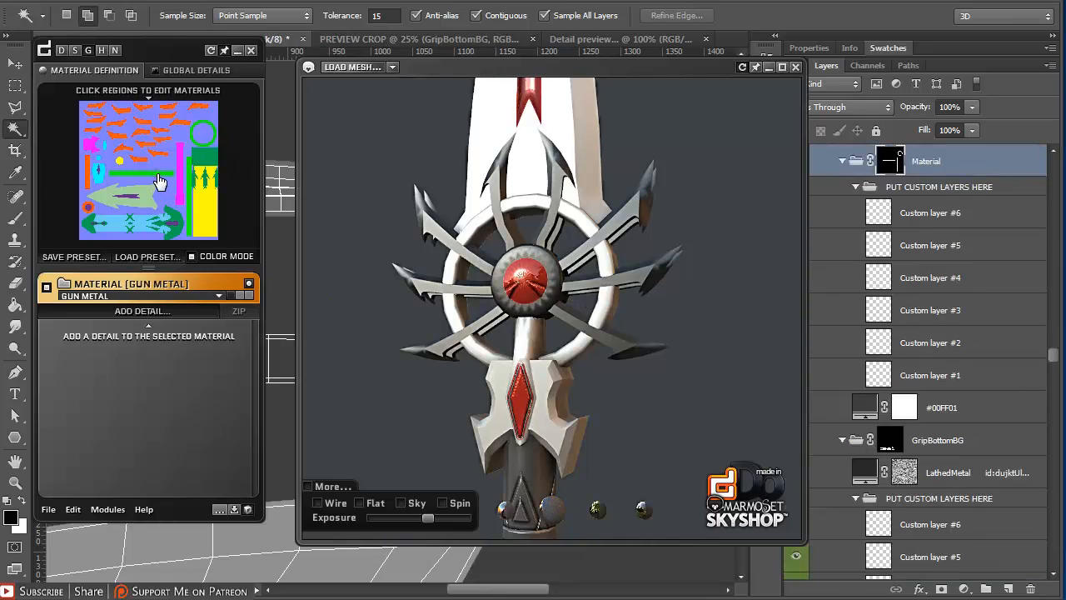
left_click(217, 297)
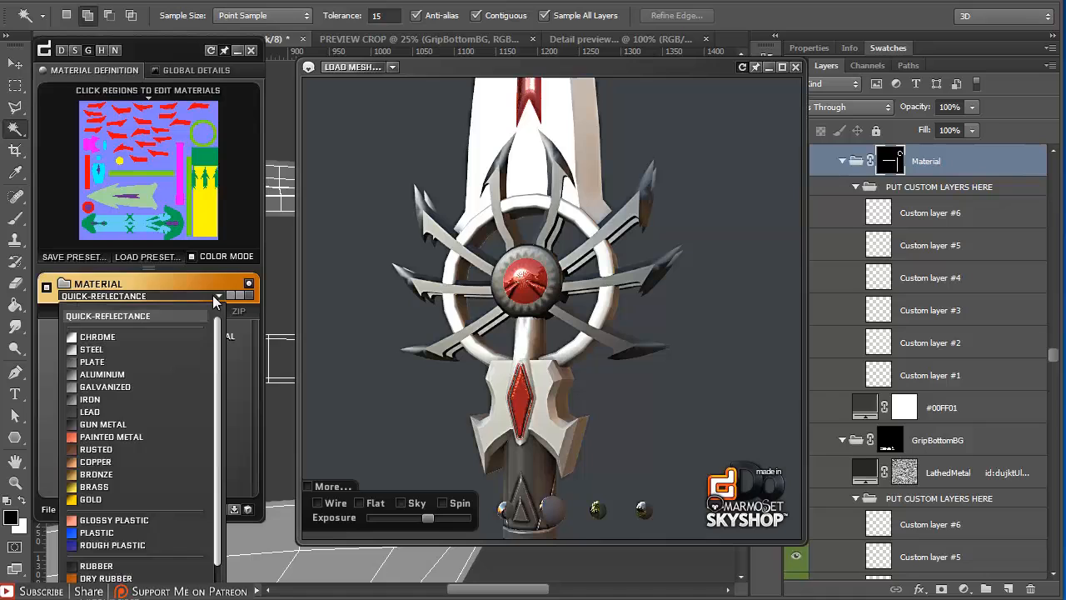
left_click(136, 475)
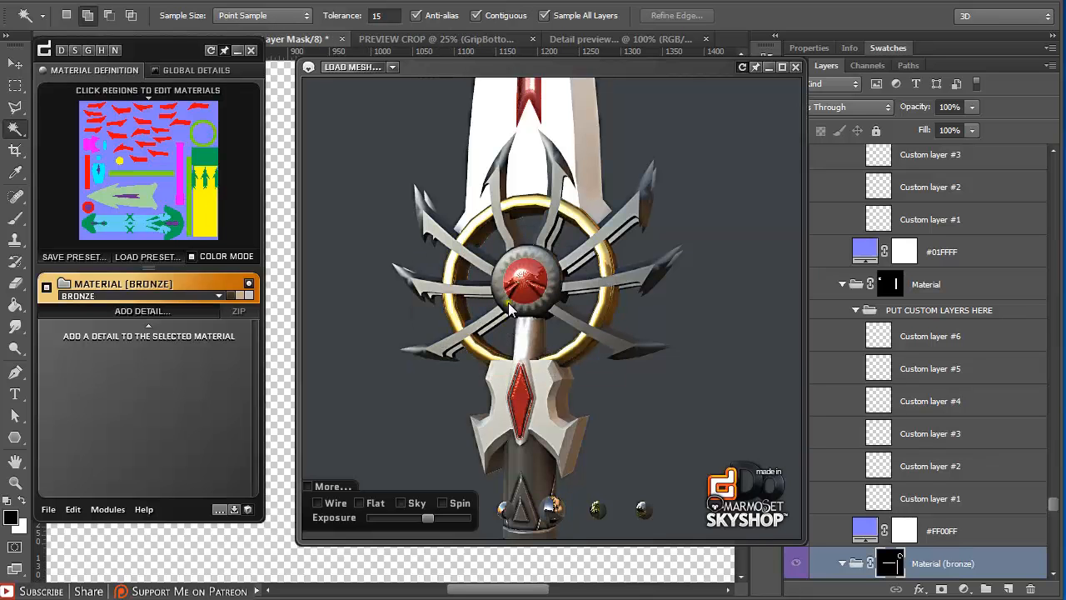
Assign the Rusted material to the magenta regions covering the winged collar below the guard.
left_click_drag(497, 280, 587, 287)
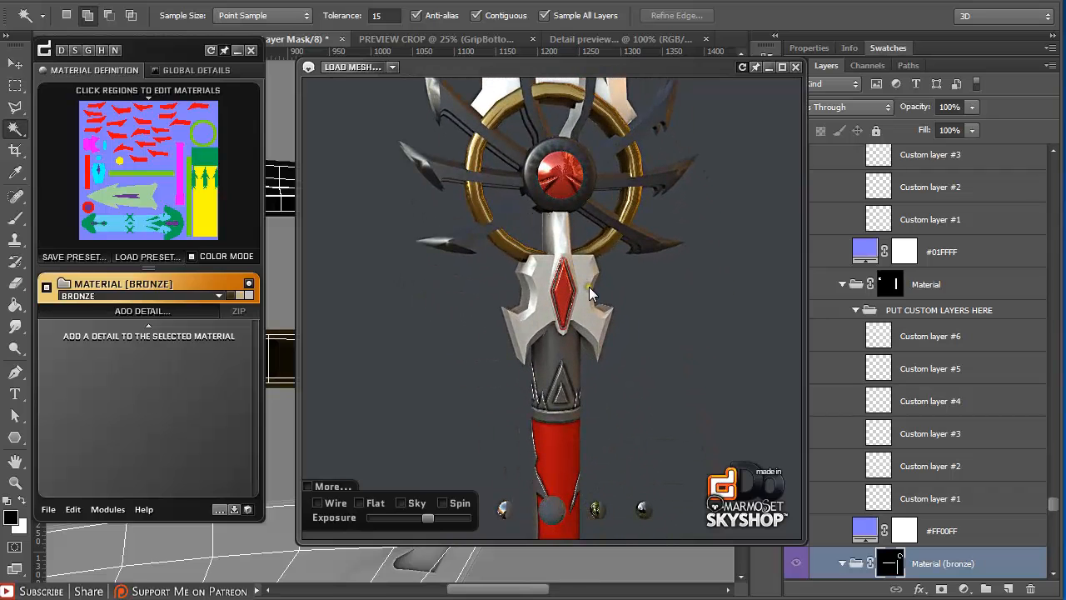
left_click(92, 155)
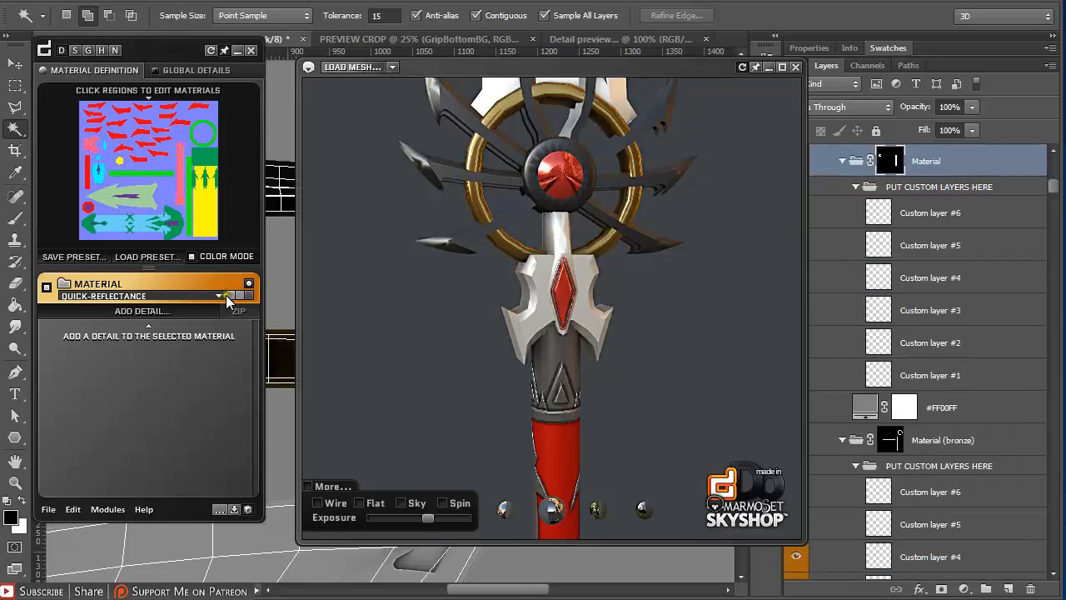
left_click(216, 295)
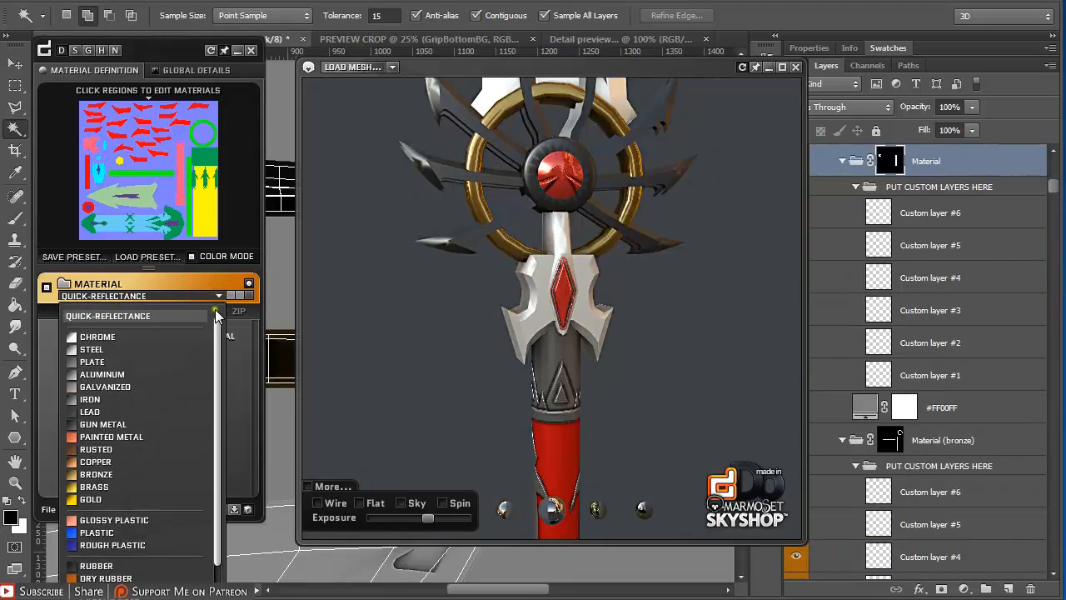
left_click(135, 449)
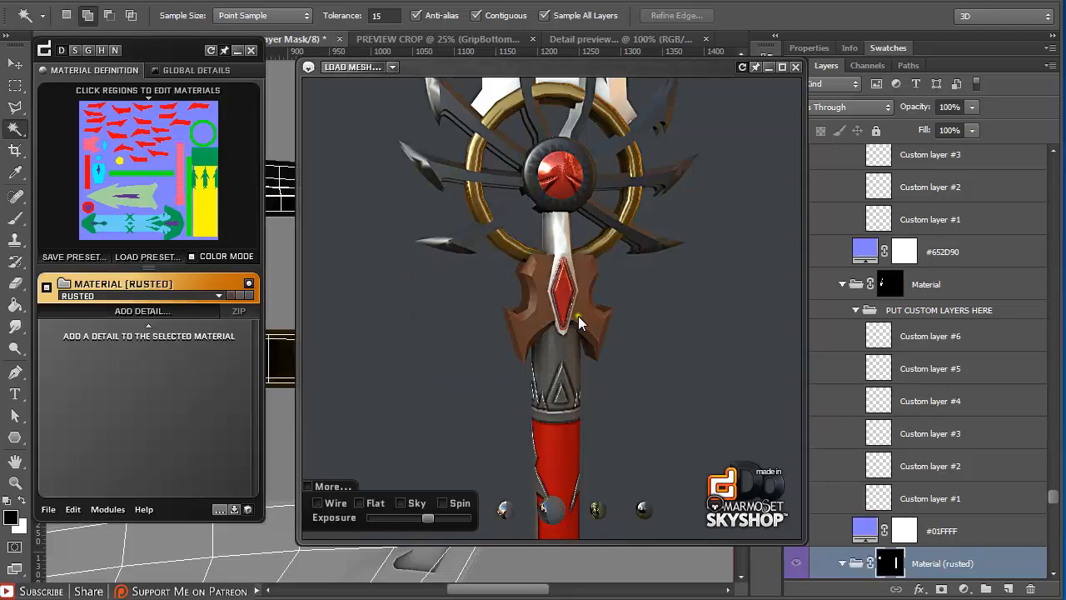
Examine the rusted collar, bronze ring, shaft and blade from several angles in the 3D preview.
left_click_drag(582, 318, 446, 200)
scroll(492, 279, "down", 3)
scroll(505, 290, "down", 2)
left_click_drag(524, 280, 544, 222)
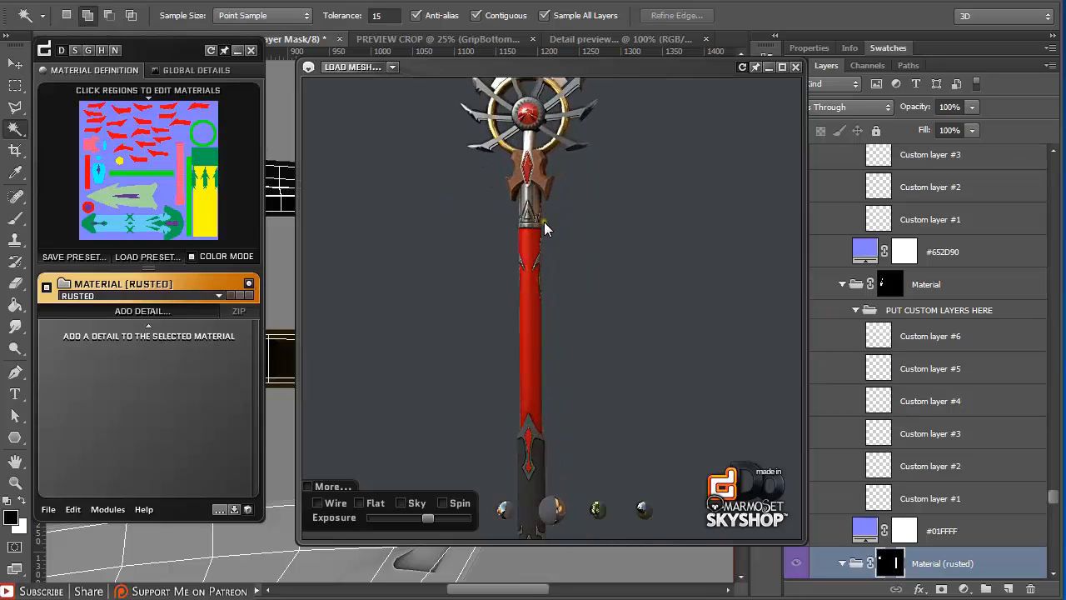
left_click_drag(530, 175, 545, 252)
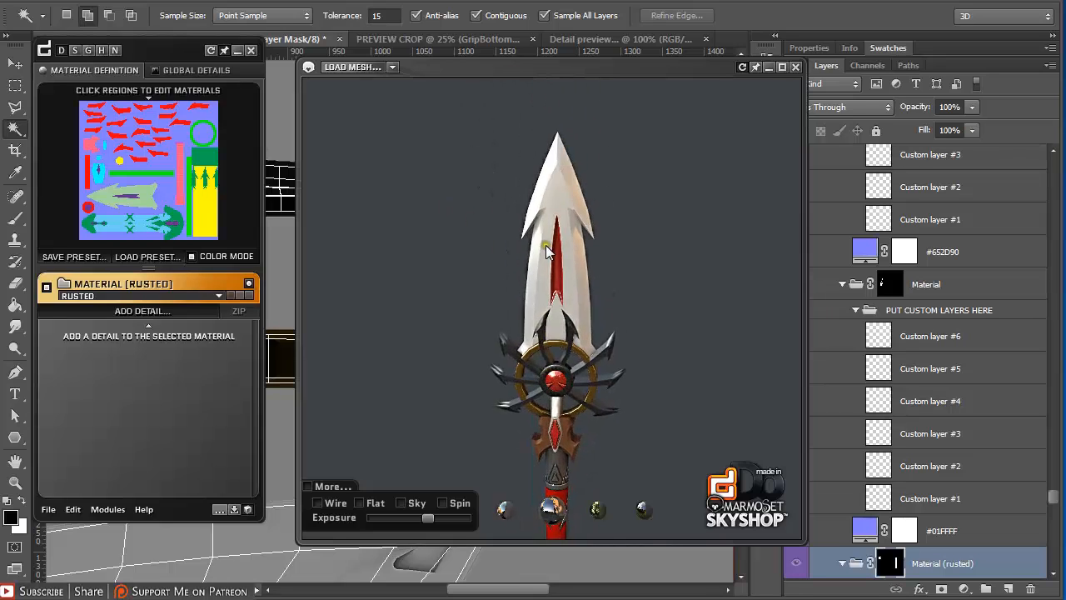
scroll(545, 247, "down", 2)
scroll(560, 290, "up", 4)
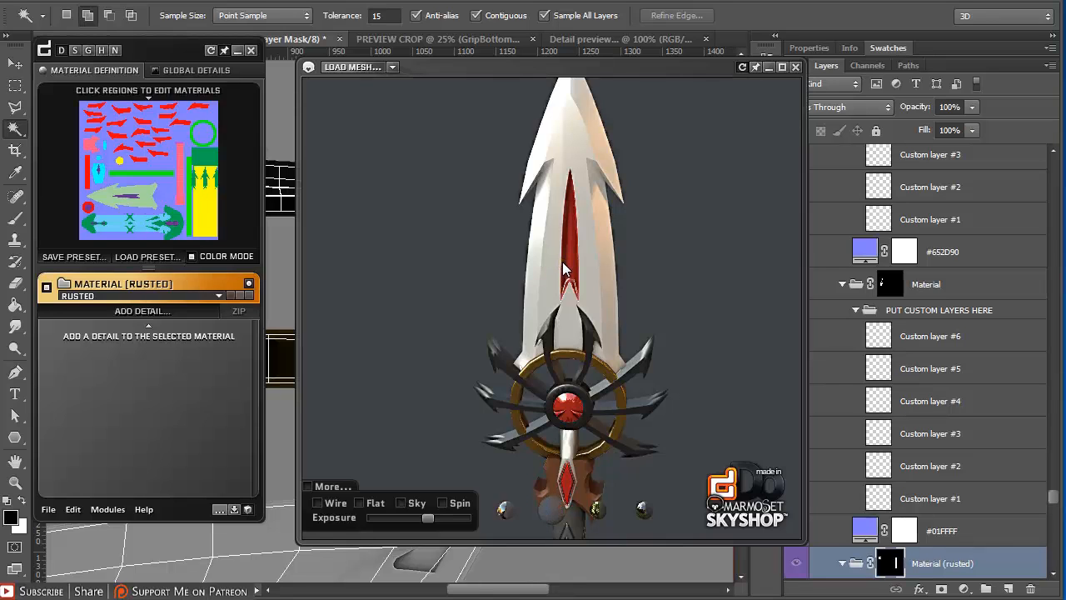
left_click_drag(564, 386, 546, 305)
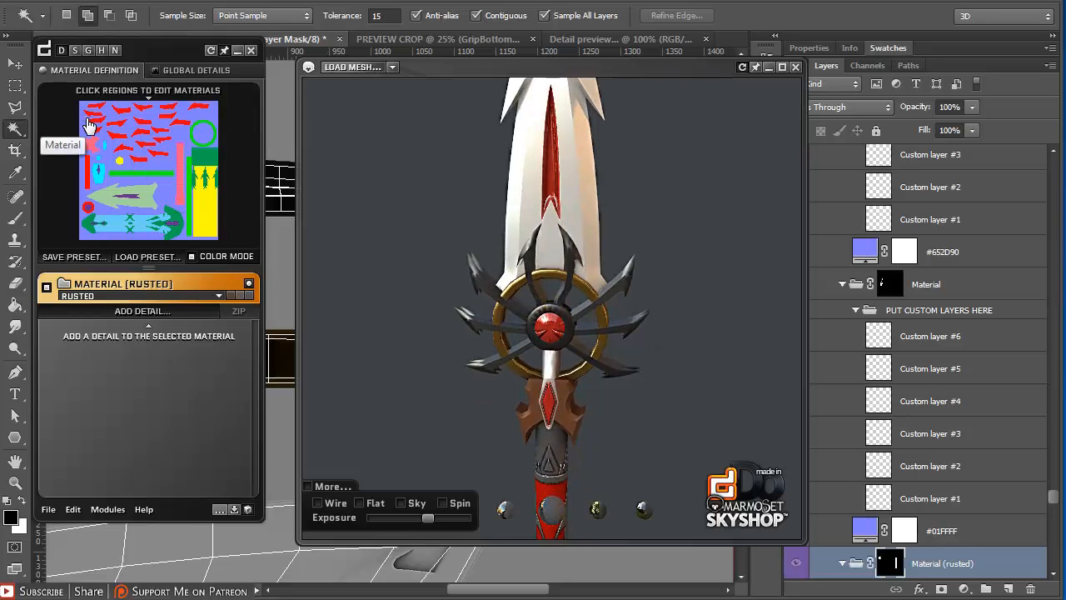
left_click_drag(580, 254, 592, 312)
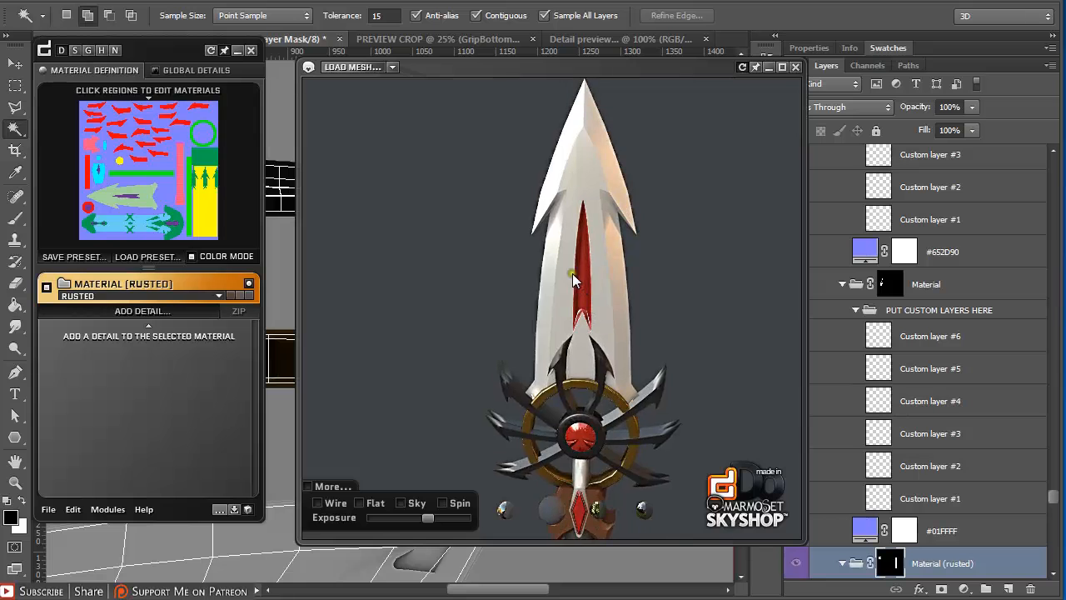
left_click_drag(583, 414, 575, 345)
left_click_drag(560, 390, 520, 285)
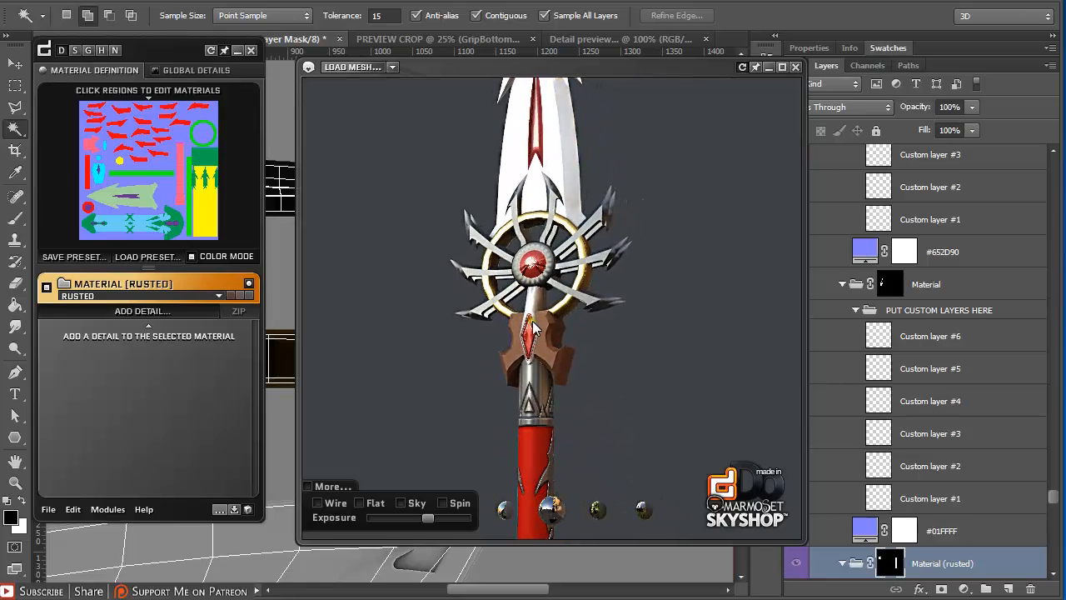
Inspect the guard's gem, spikes and bronze ring up close in the 3D preview.
scroll(544, 321, "up", 5)
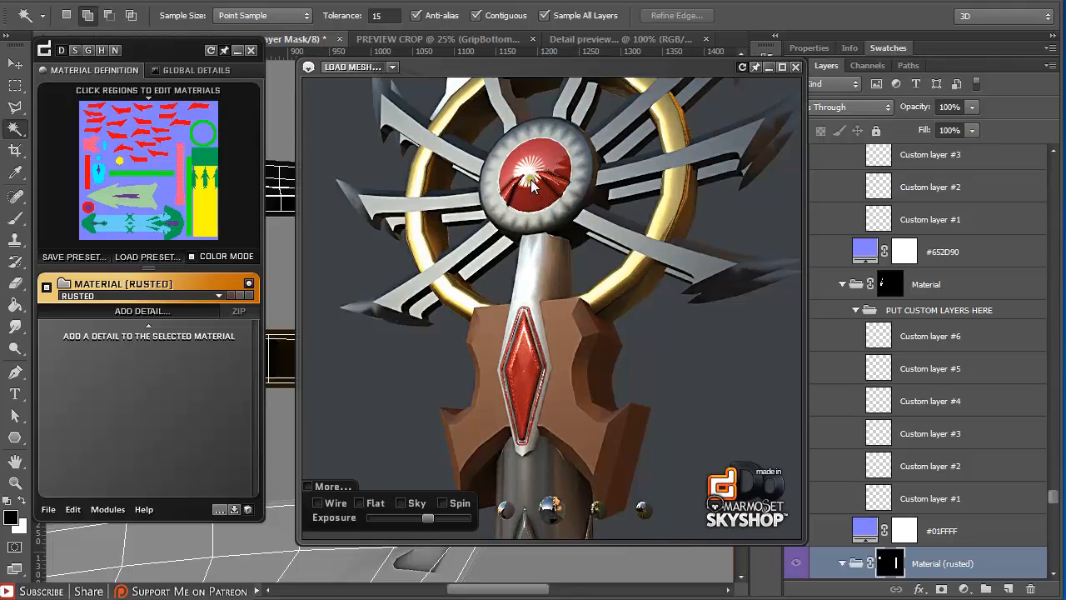
scroll(543, 176, "down", 5)
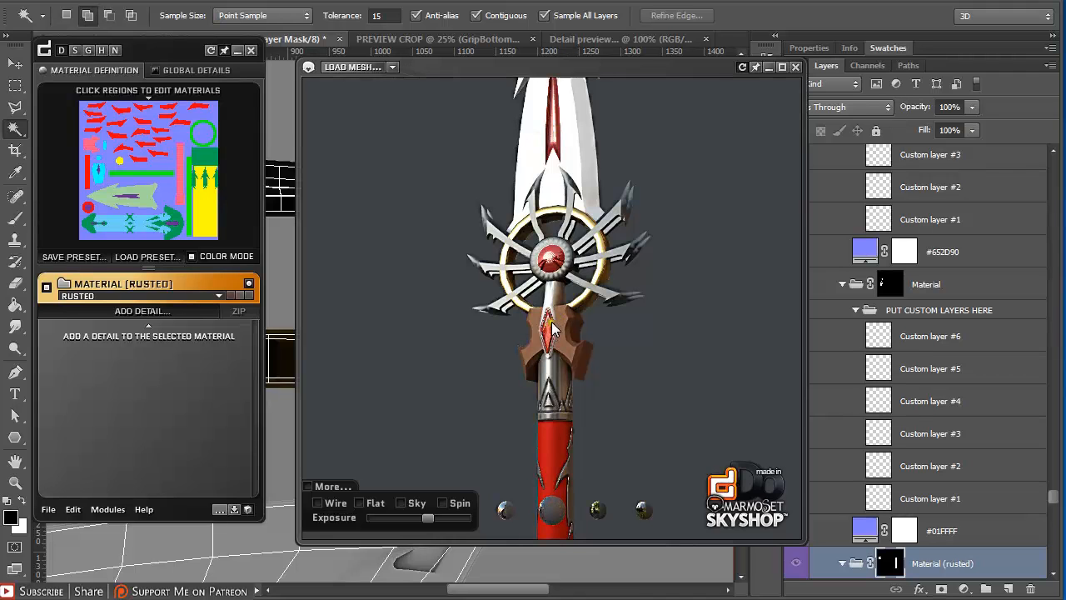
left_click_drag(551, 263, 668, 307)
scroll(675, 303, "up", 5)
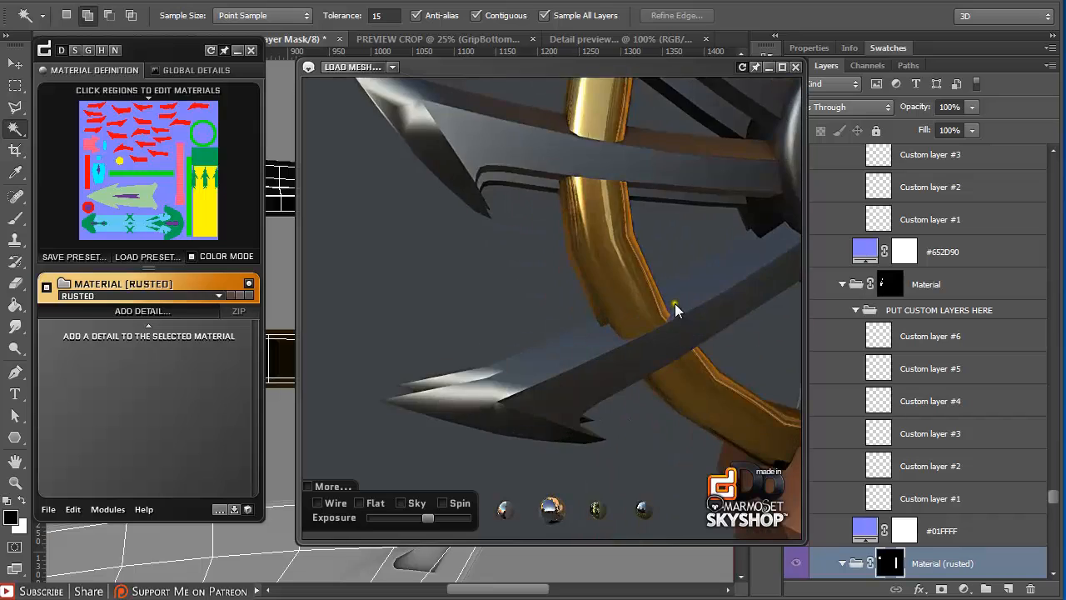
Review the shaft and grip, and frame the whole spear upright under changing light directions.
scroll(675, 304, "down", 5)
scroll(583, 358, "up", 5)
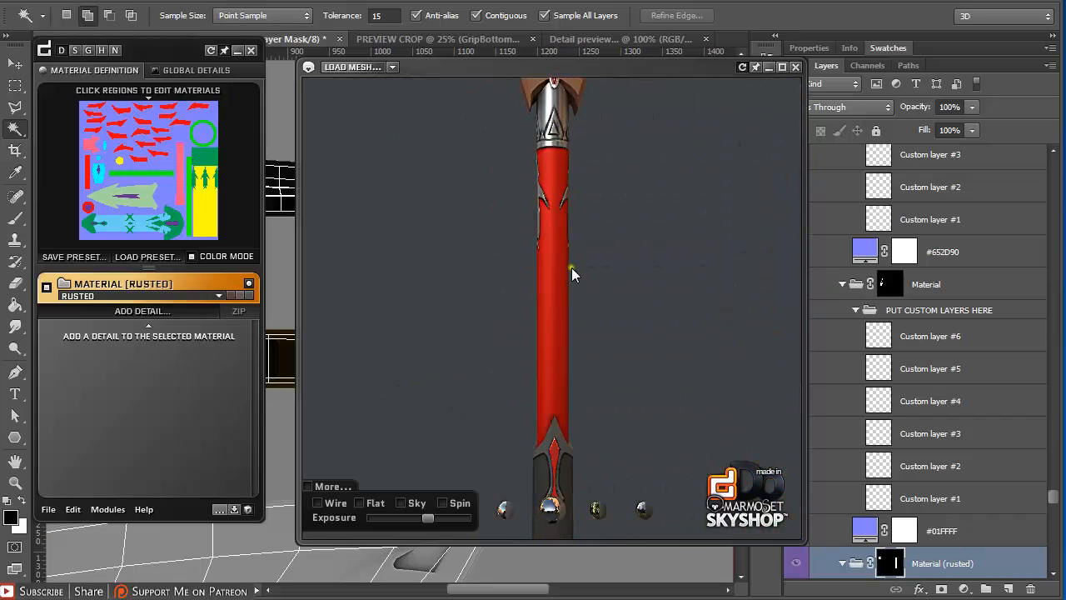
scroll(571, 283, "down", 3)
scroll(542, 281, "up", 3)
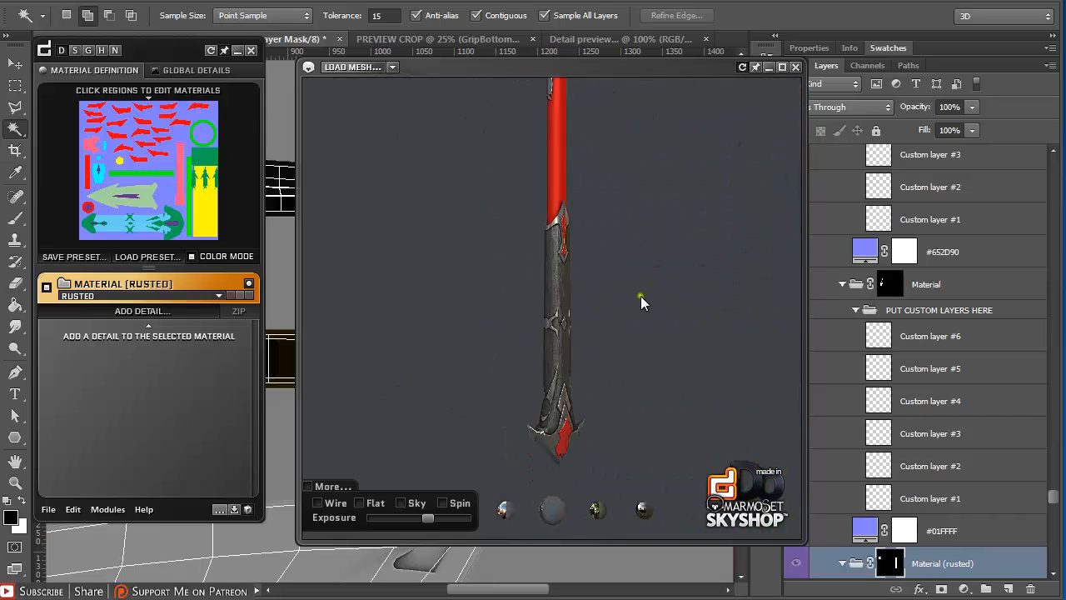
left_click_drag(640, 296, 525, 279)
left_click_drag(535, 211, 544, 326)
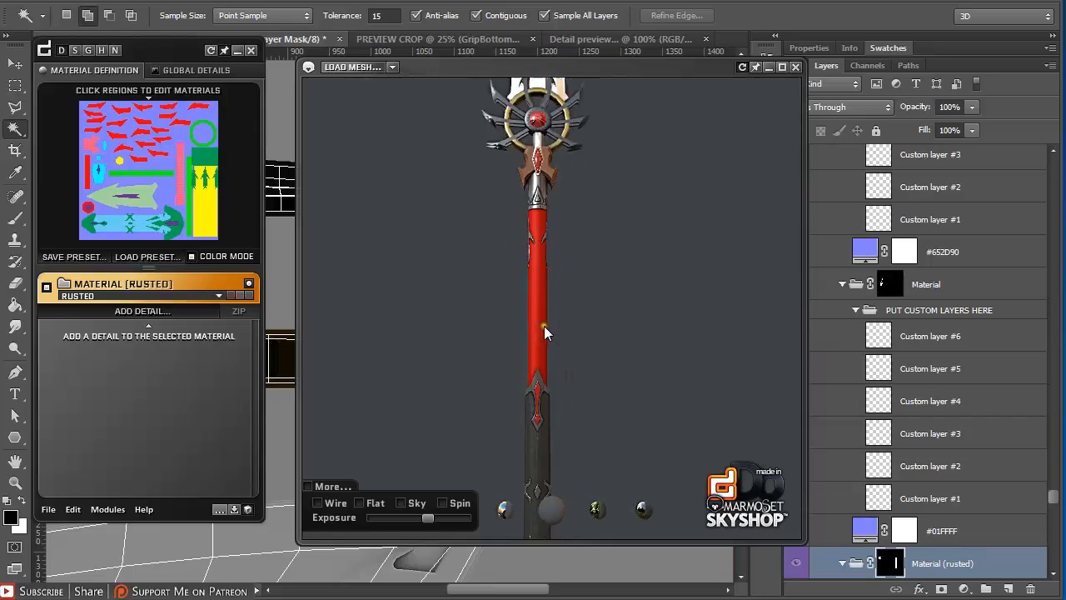
scroll(538, 215, "down", 5)
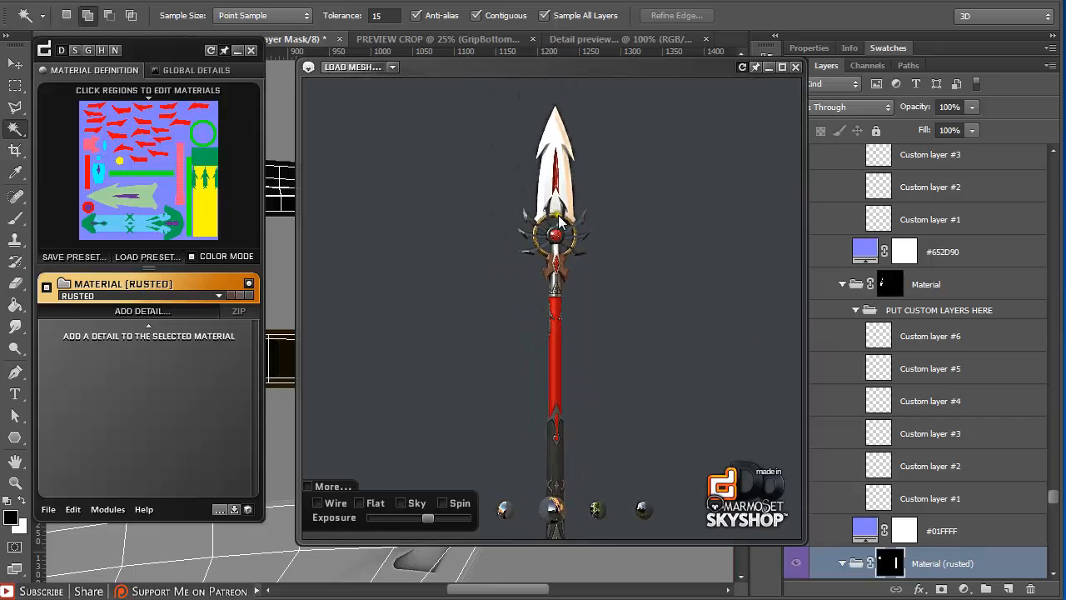
left_click_drag(560, 222, 581, 243)
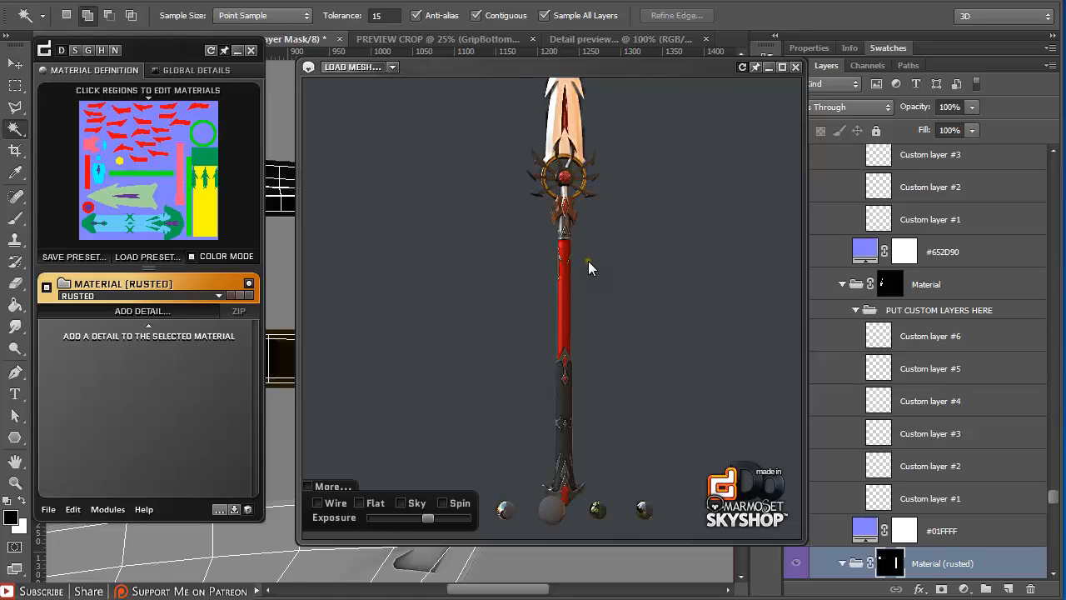
key("space")
left_click_drag(588, 261, 574, 288)
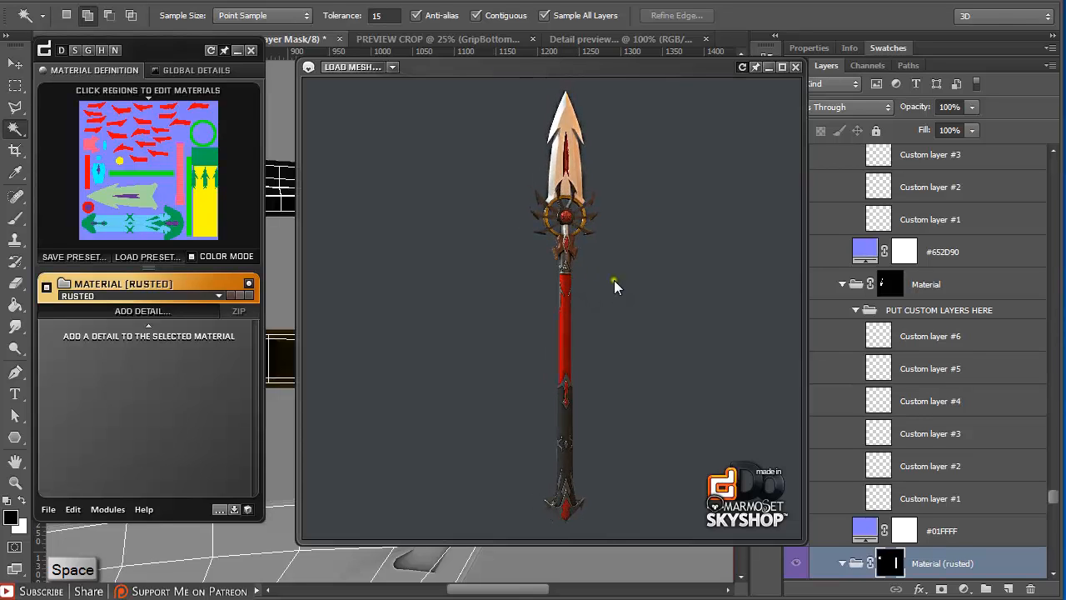
left_click_drag(614, 281, 579, 299)
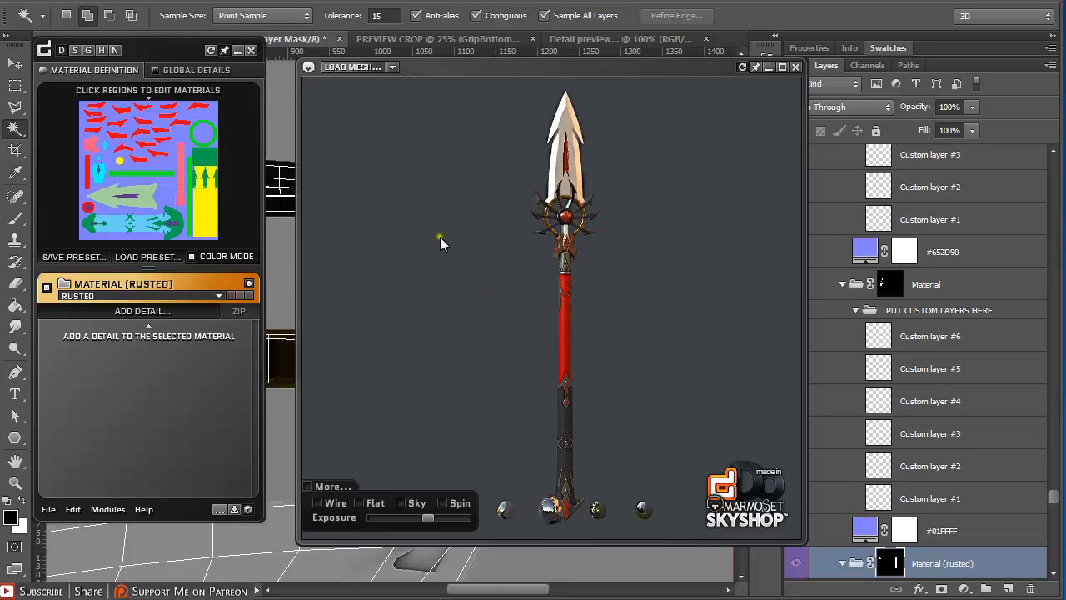
Save a 1920 x 1200 screenshot of the preview to the desktop and place the image beside the 3D preview.
left_click(326, 485)
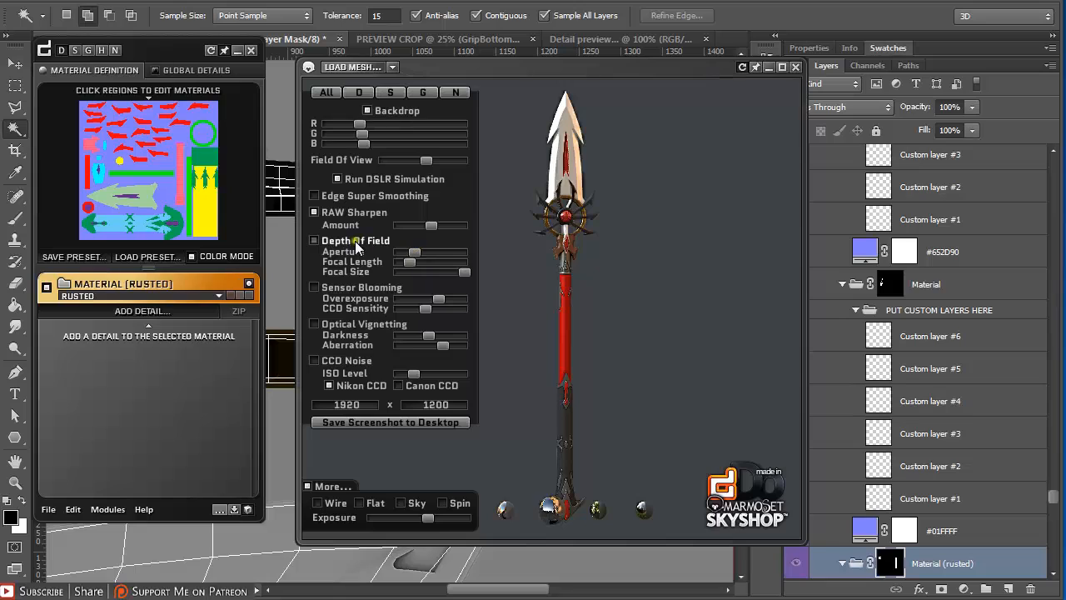
left_click(364, 425)
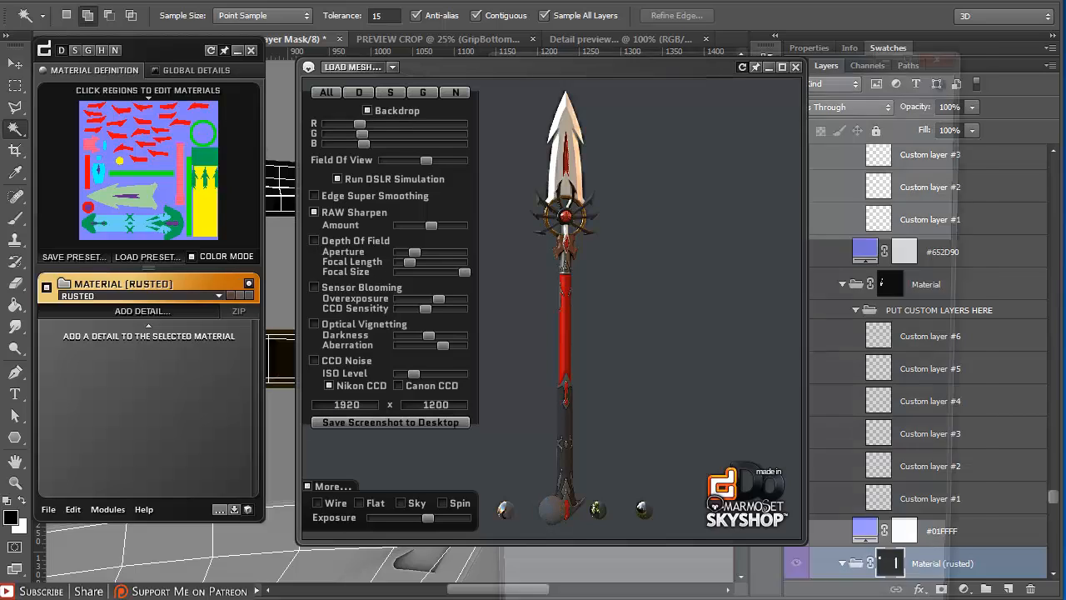
left_click_drag(827, 61, 987, 0)
left_click_drag(738, 67, 412, 175)
left_click_drag(893, 2, 740, 5)
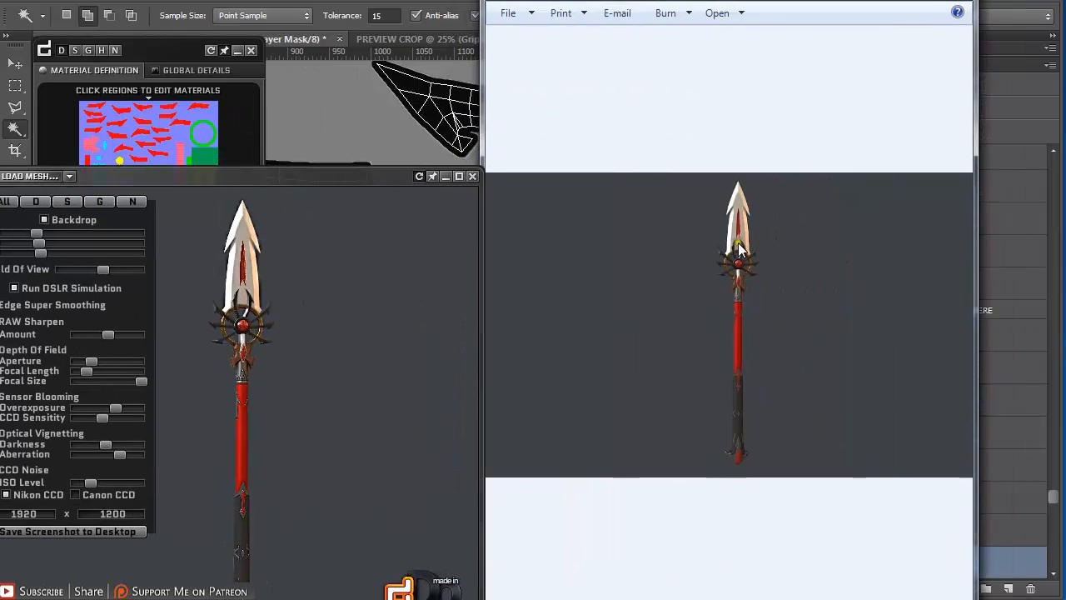
Compare the enlarged spear screenshot in the image viewer with the live 3D preview.
scroll(739, 246, "up", 3)
scroll(737, 219, "up", 2)
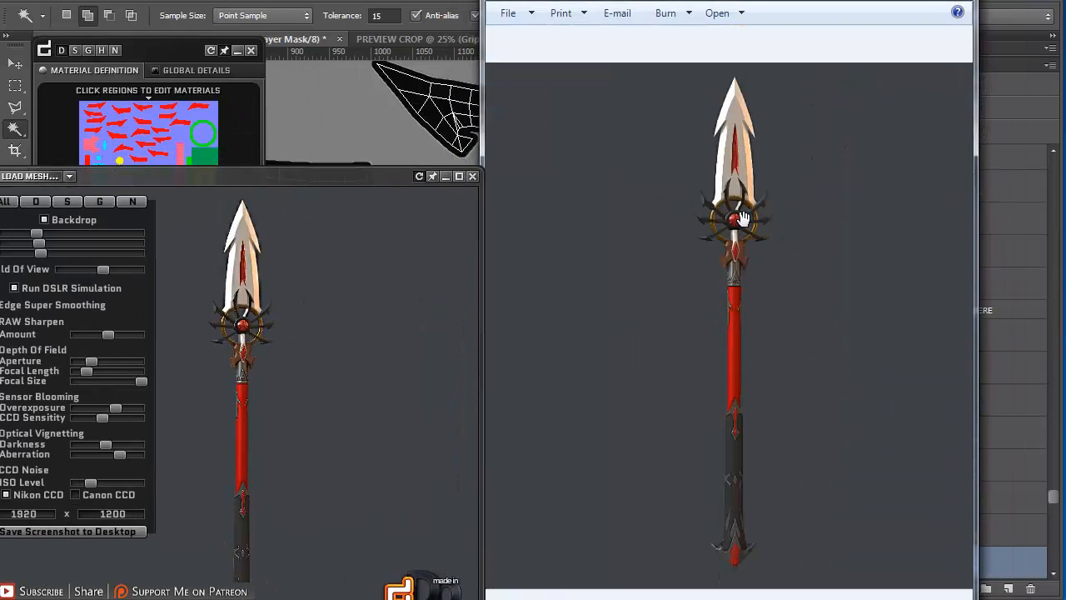
scroll(741, 218, "down", 2)
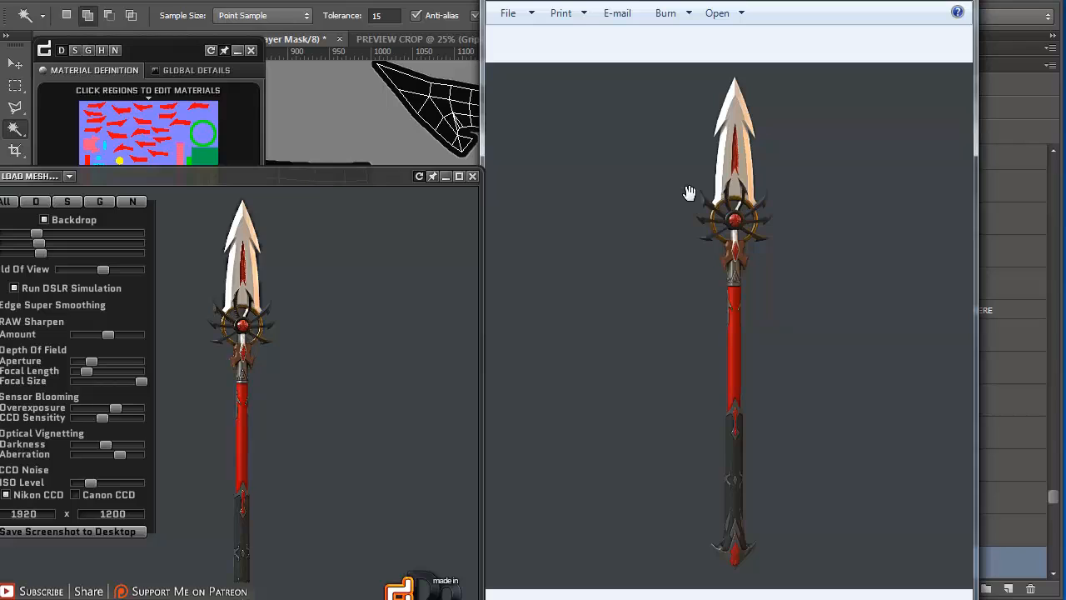
left_click_drag(745, 277, 741, 276)
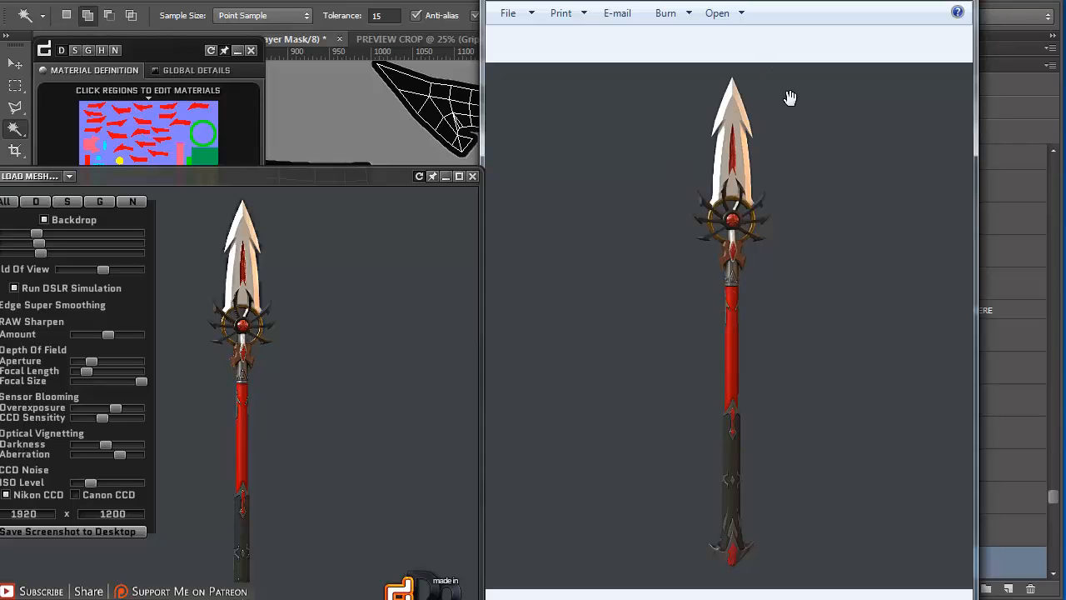
key("Right")
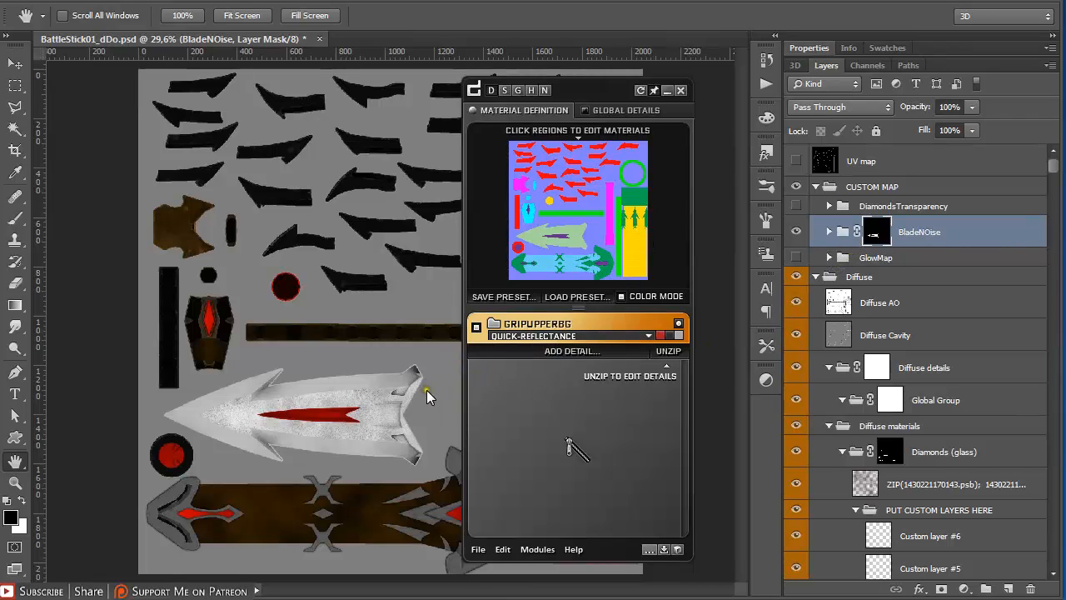
Try to load Custom layer #6 of the Diamonds (glass) material as a selection, and dismiss the warning.
left_click_drag(253, 345, 422, 470)
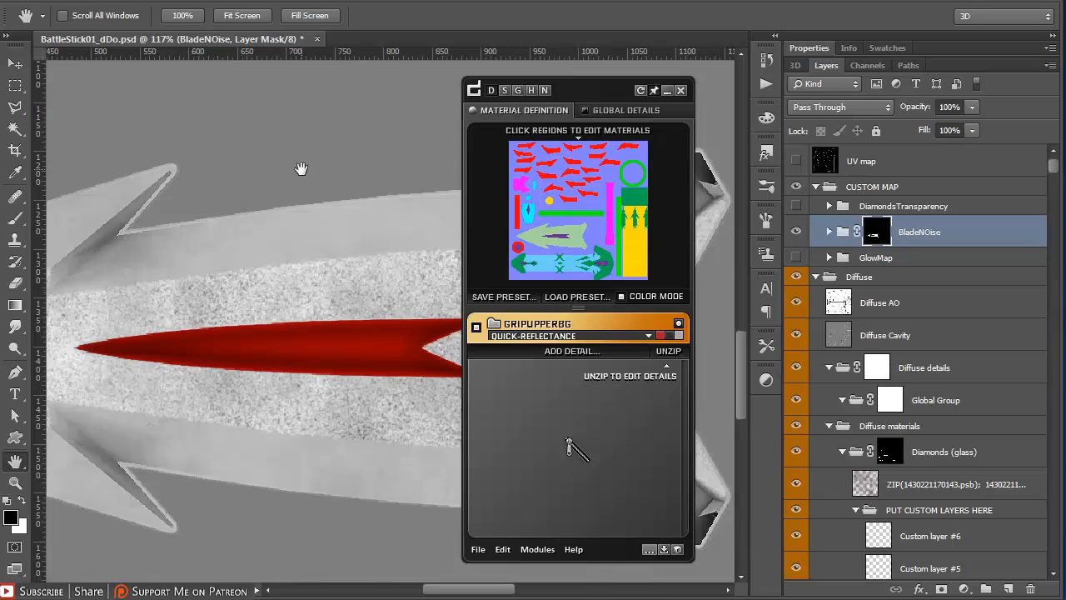
left_click(860, 278)
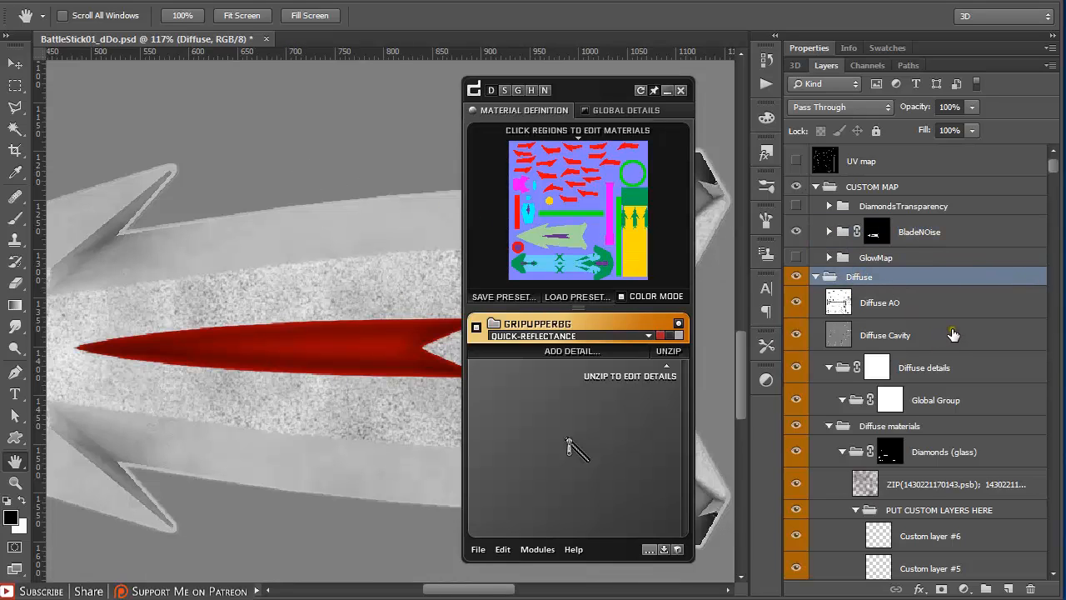
scroll(954, 334, "down", 3)
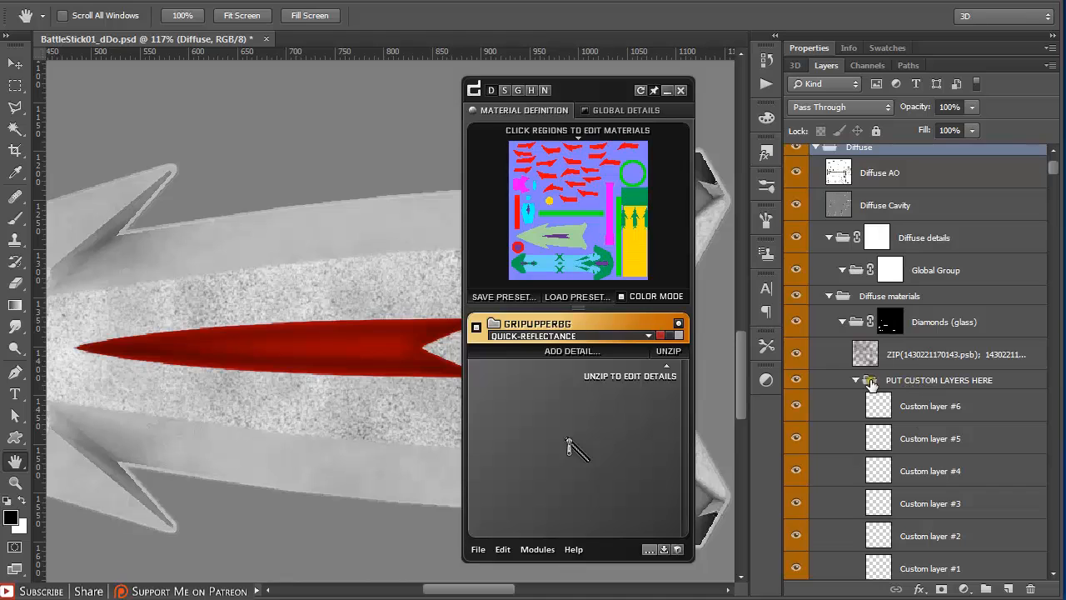
left_click(876, 404)
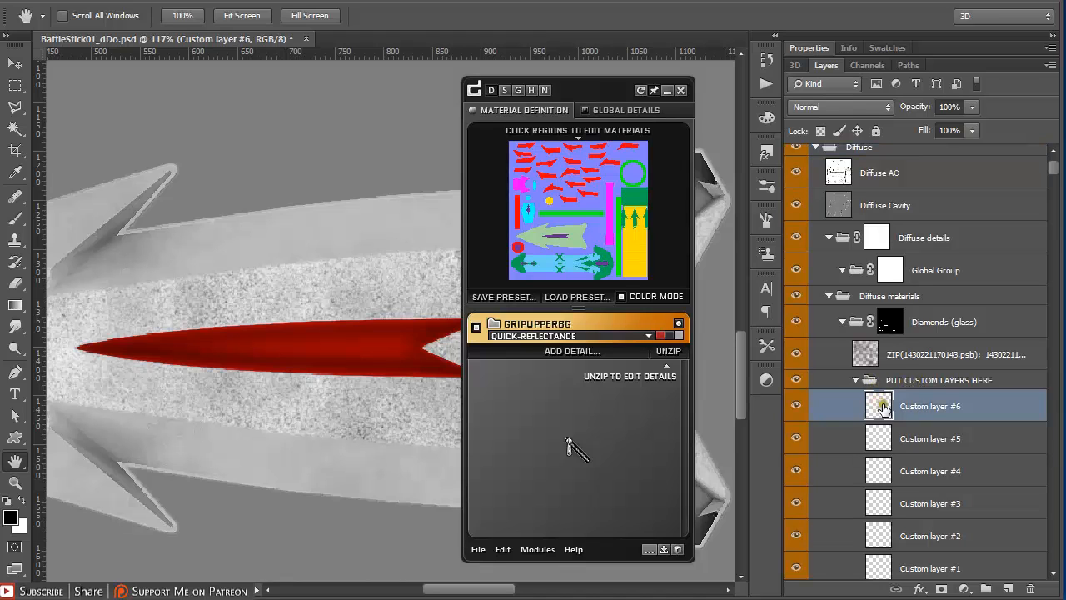
left_click(882, 408, "ctrl")
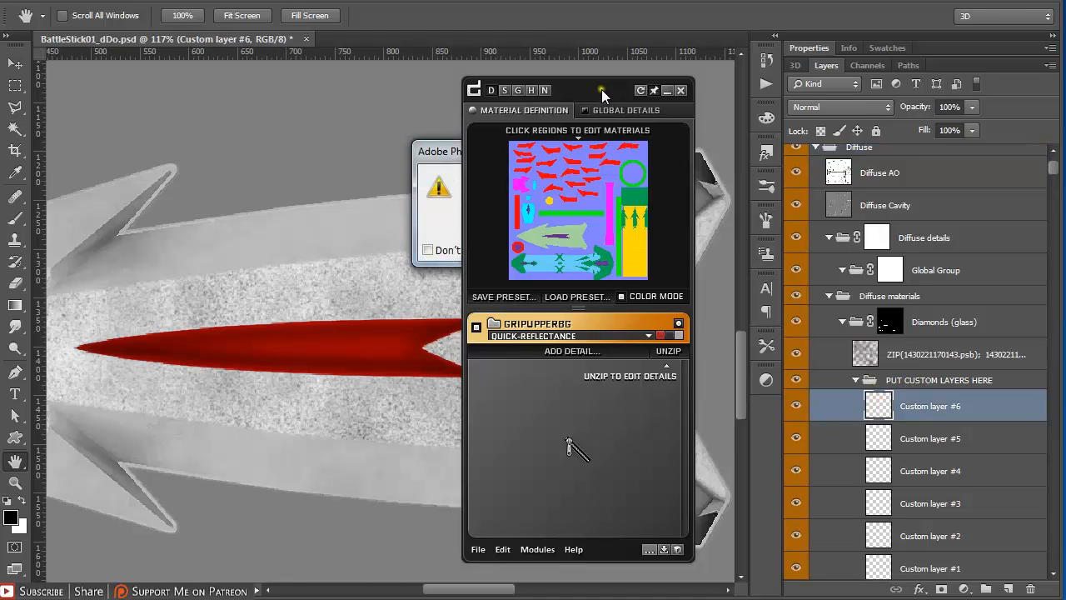
left_click_drag(602, 89, 527, 72)
left_click(546, 218)
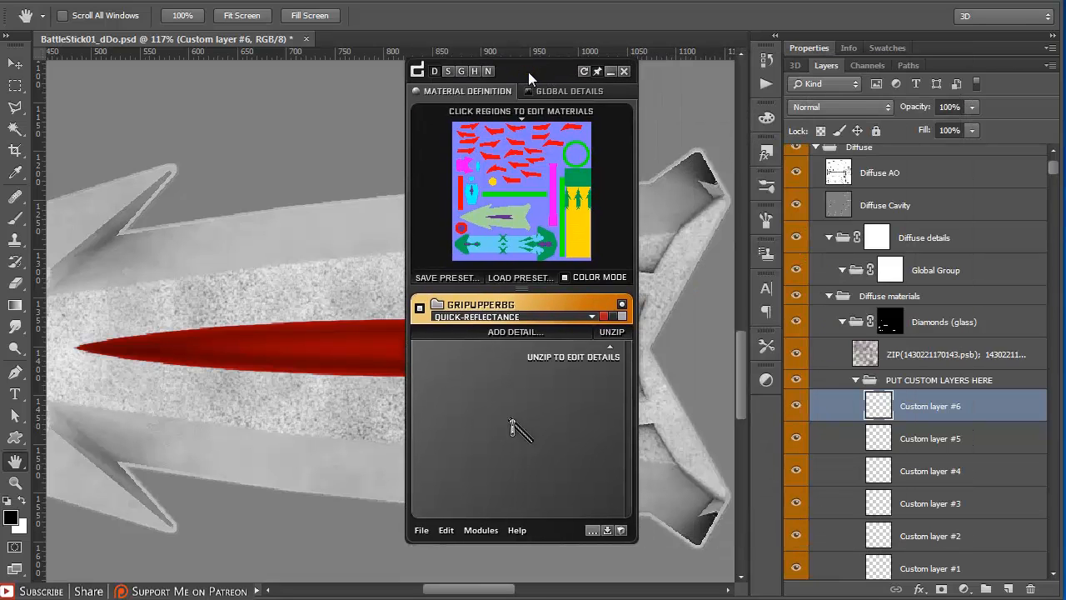
Pick the Blade material region and load its mask as a selection over the blade, then clear the selection.
left_click(519, 225)
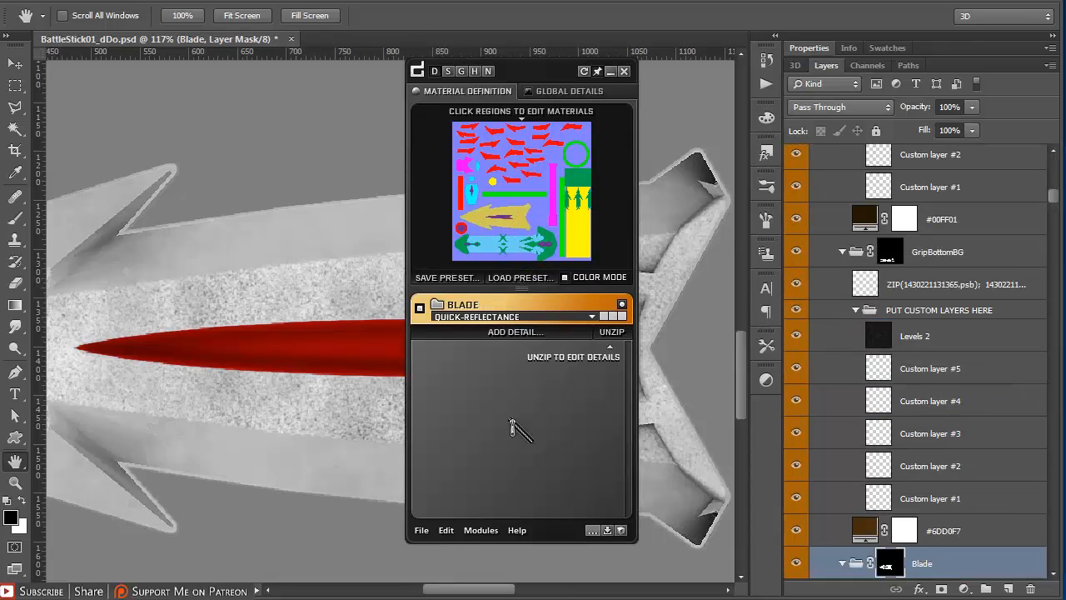
scroll(982, 389, "down", 3)
left_click(879, 388, "ctrl")
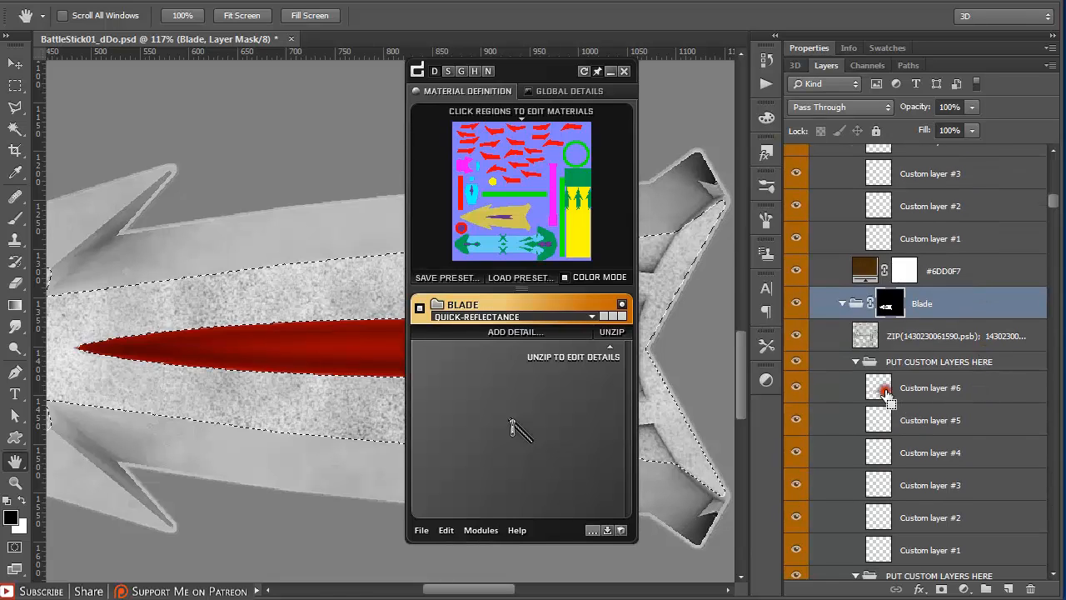
left_click_drag(523, 64, 1065, 55)
left_click(885, 388, "ctrl")
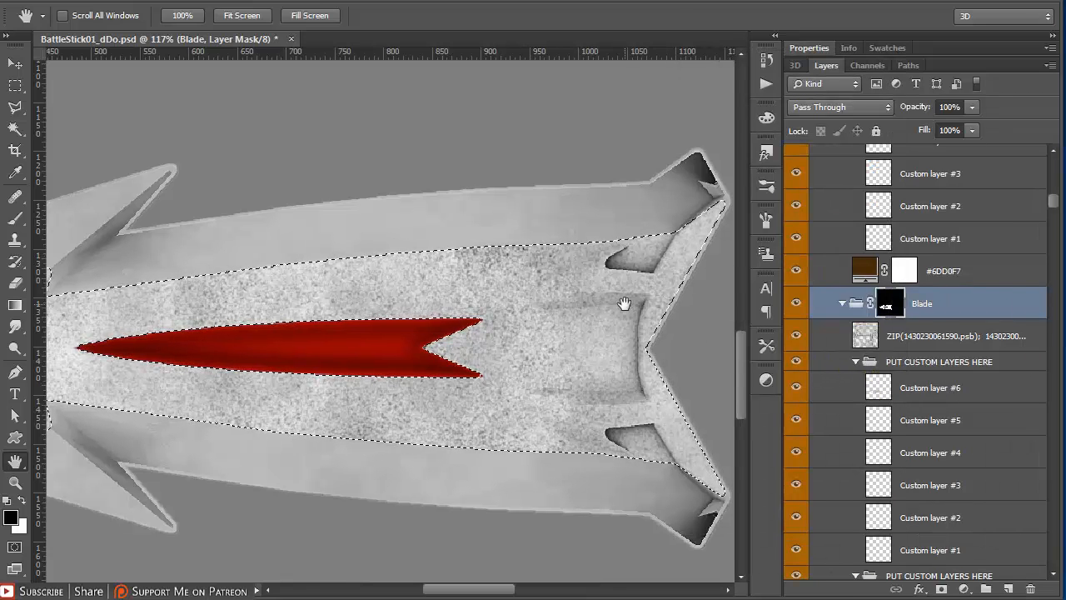
key("ctrl+d")
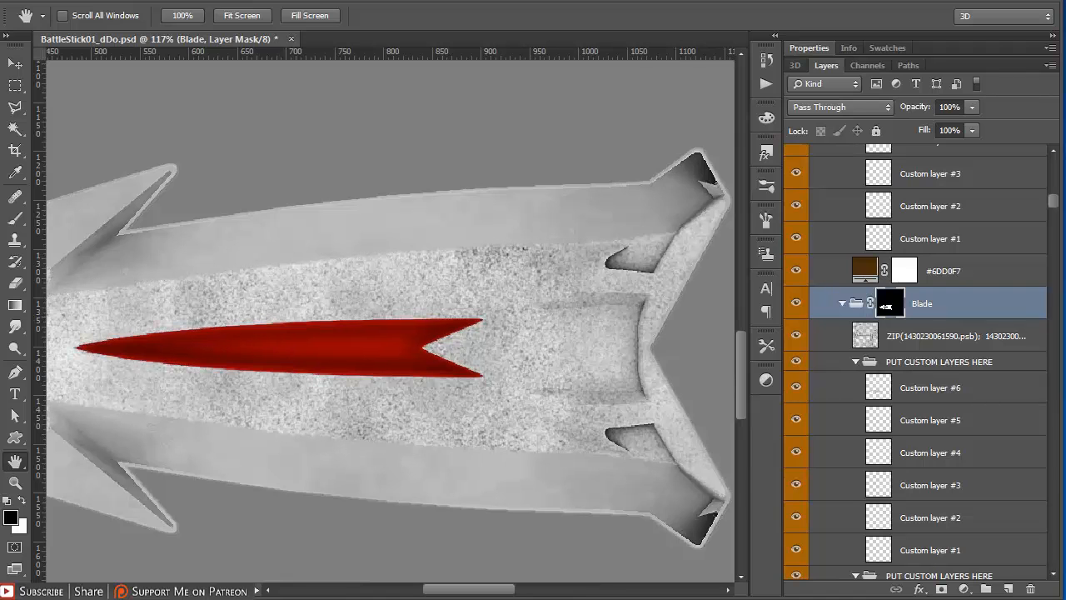
Turn on the UV map layer, clear the selection and isolate the UV map by hiding all other layers.
left_click_drag(1065, 227, 473, 167)
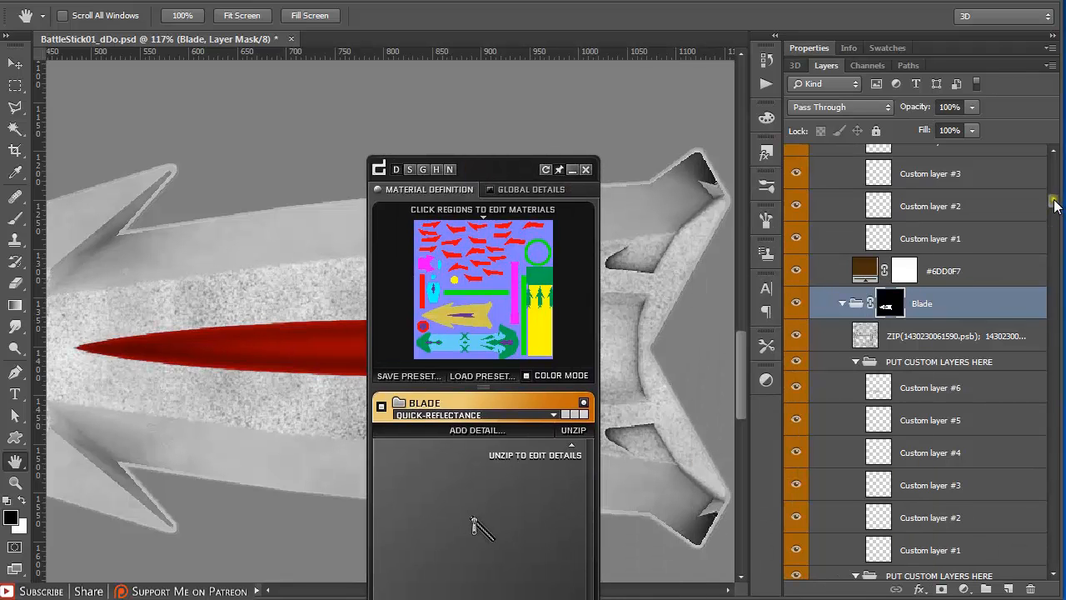
left_click_drag(1055, 205, 1053, 162)
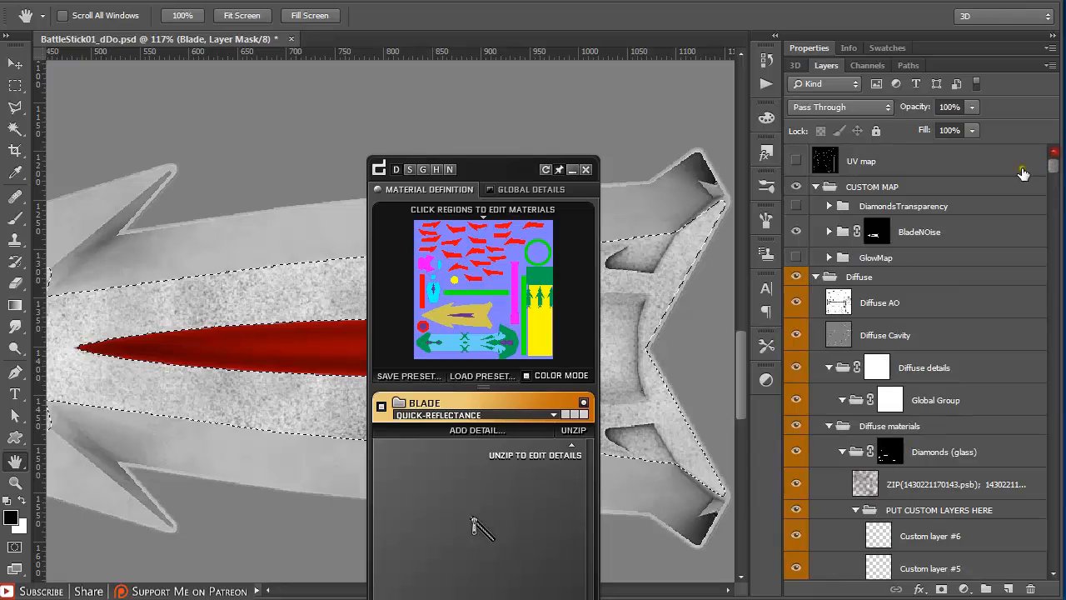
left_click(797, 161)
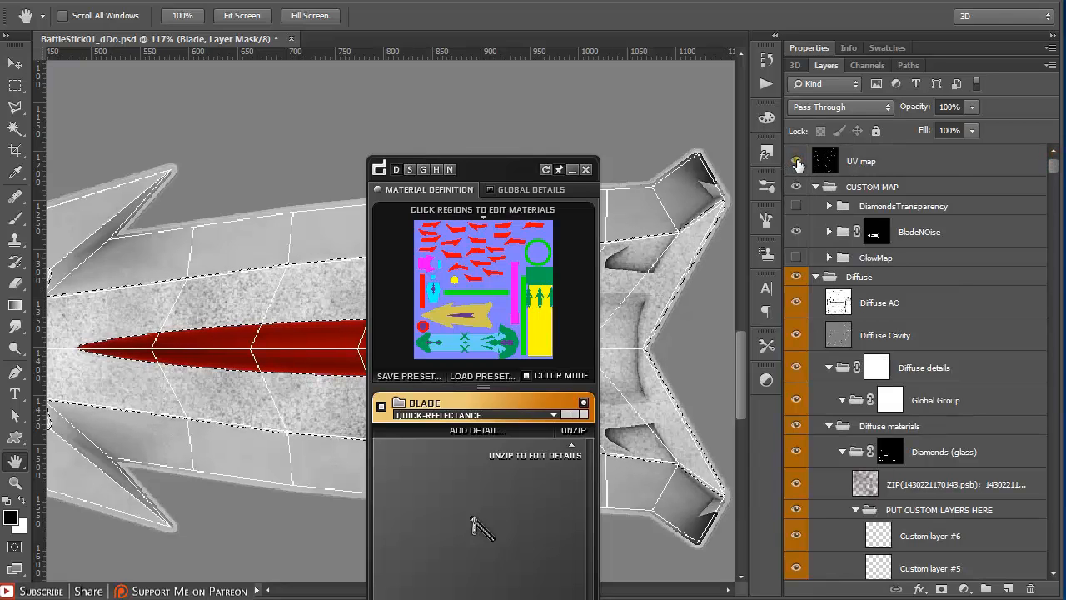
key("ctrl+d")
left_click(796, 160, "alt")
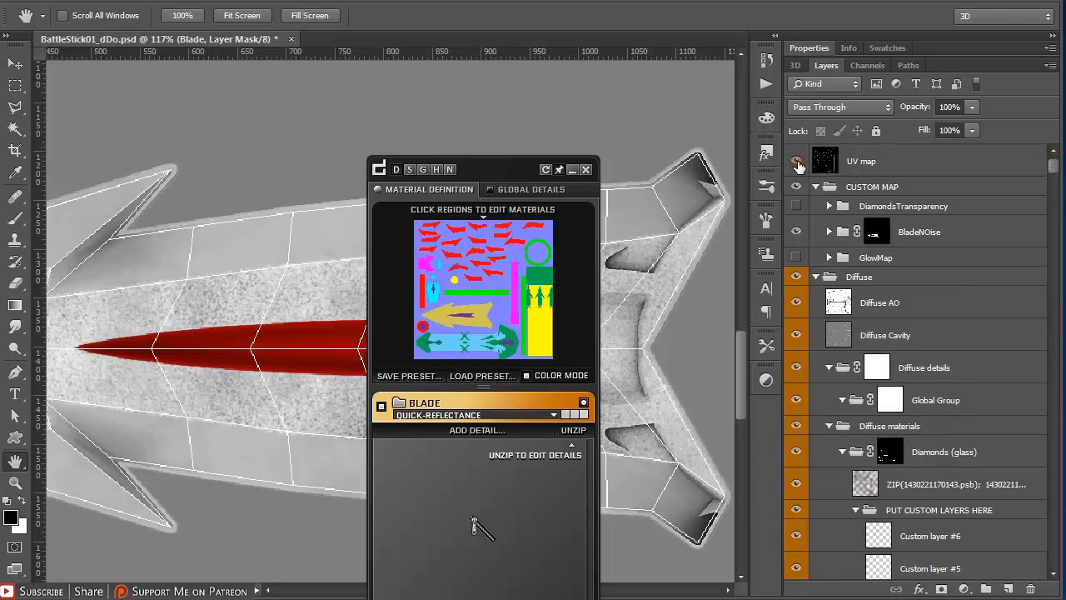
left_click(796, 160)
left_click(796, 161)
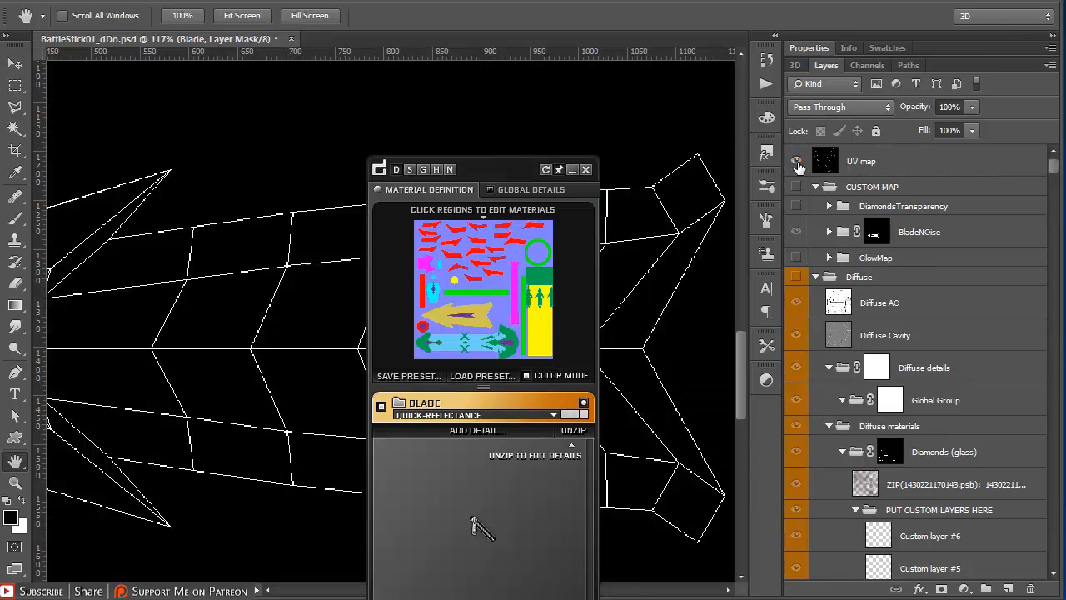
left_click_drag(521, 169, 897, 100)
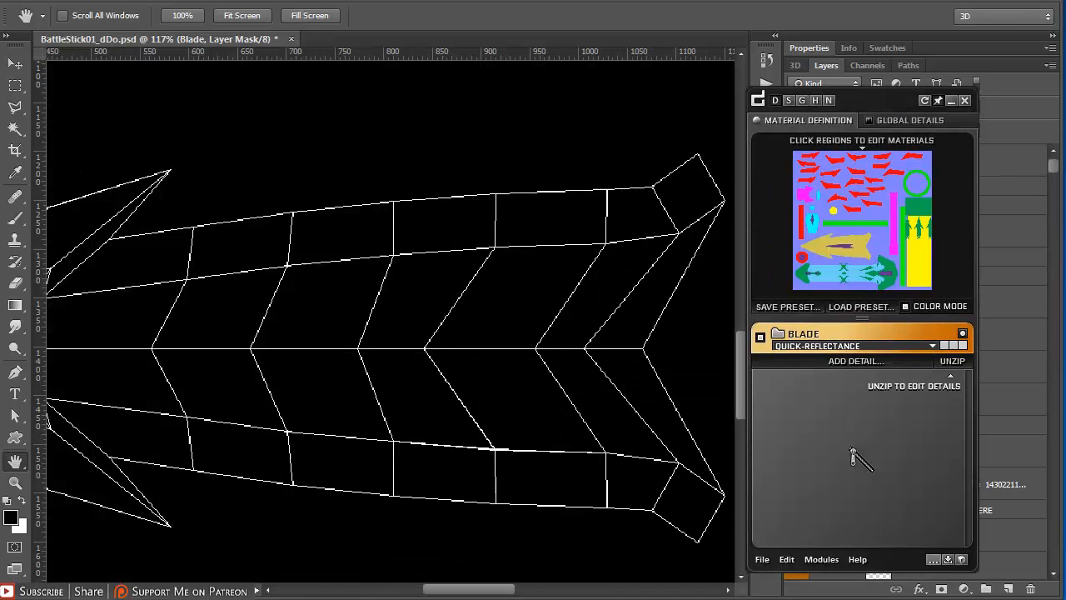
Select the UV faces in the upper half of the blade's central band with the Magic Wand at tolerance 5.
left_click(15, 130)
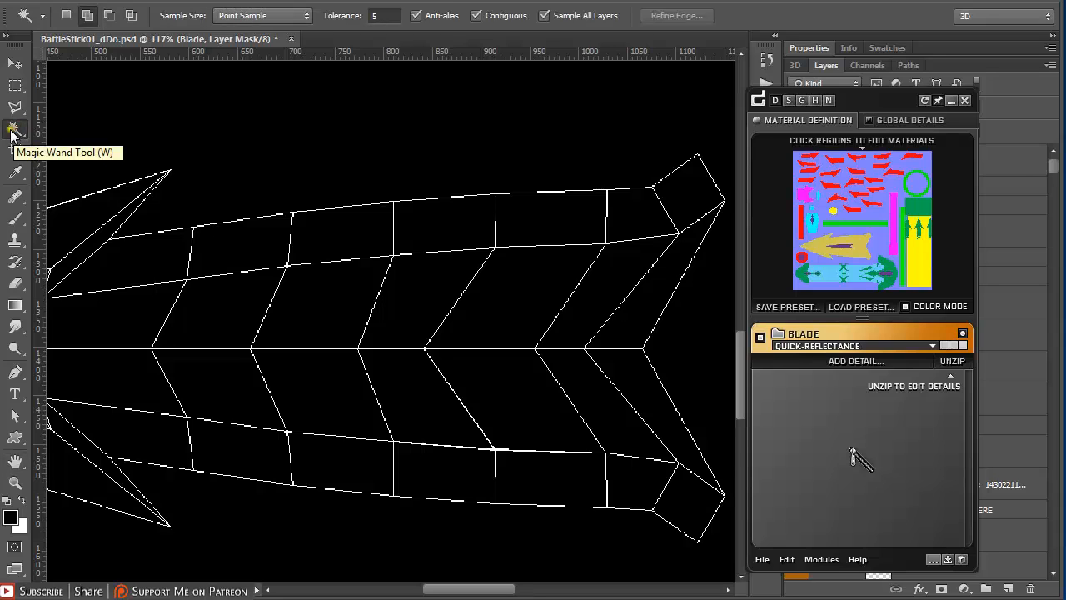
left_click(638, 317)
left_click(597, 293, "shift")
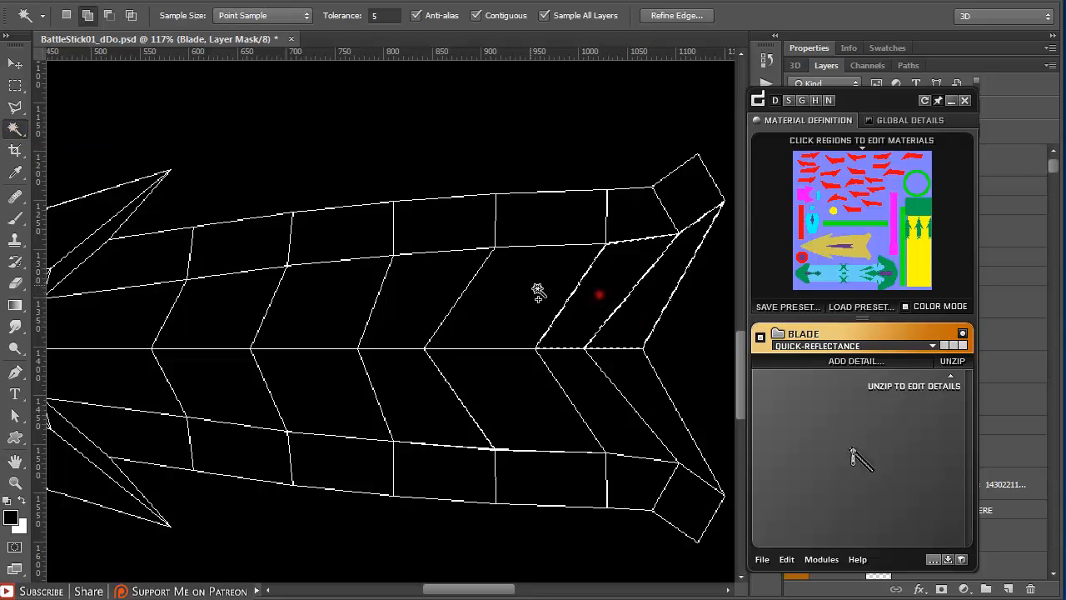
left_click(524, 283, "shift")
left_click(440, 284, "shift")
left_click(327, 298, "shift")
left_click(231, 324, "shift")
left_click(136, 319, "shift")
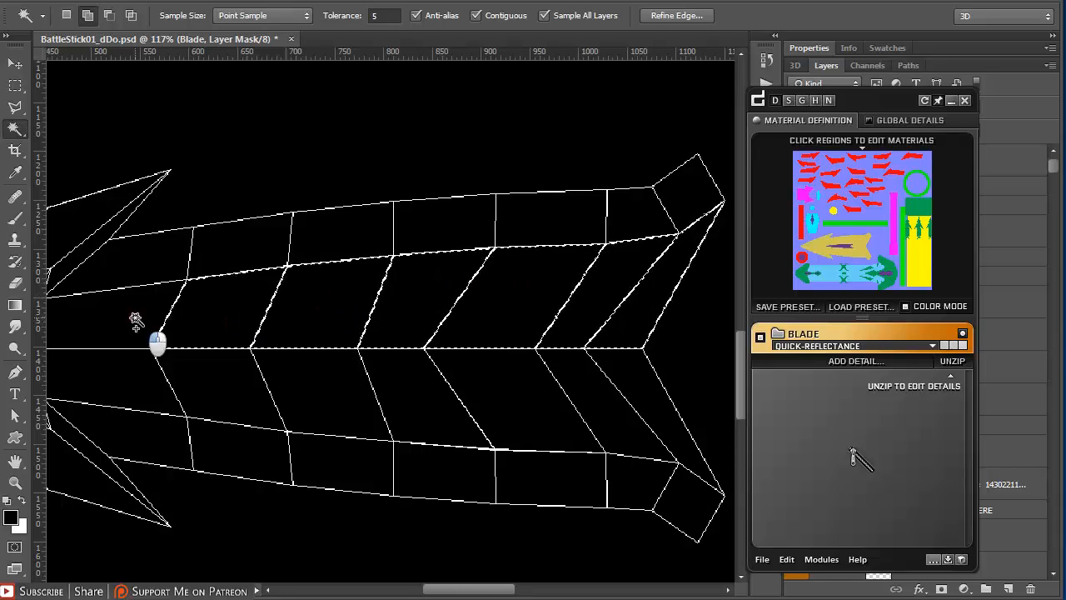
Add the UV faces in the lower half of the blade's central band to the selection.
left_click(134, 384, "shift")
left_click(252, 375, "shift")
left_click(453, 409, "shift")
left_click(525, 376, "shift")
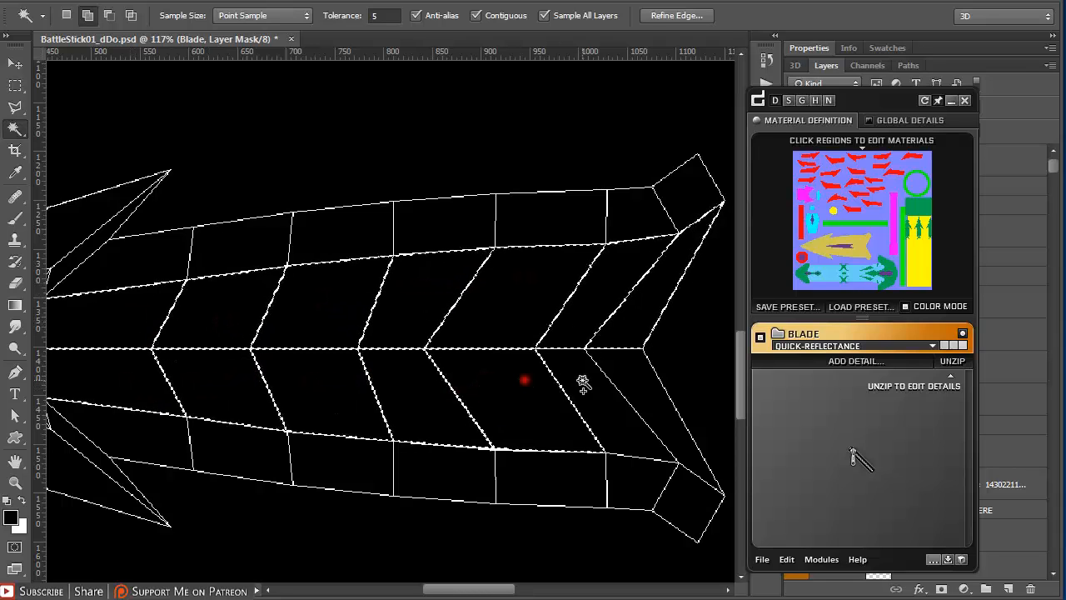
left_click(601, 376, "shift")
left_click(624, 373, "shift")
Expand the blade selection by 2 pixels.
left_click(226, 1)
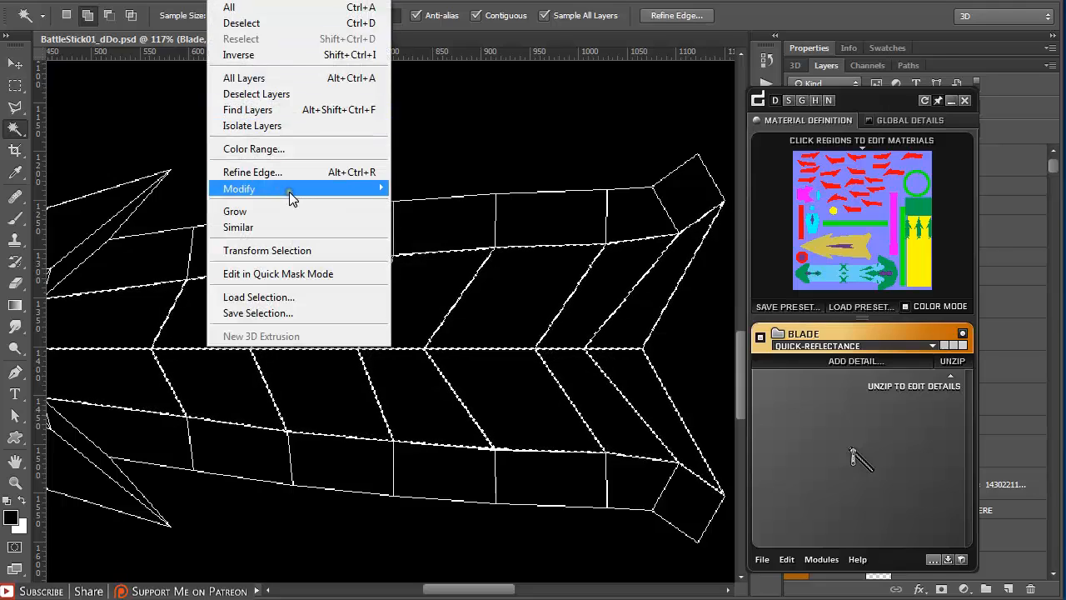
mouse_move(289, 189)
left_click(169, 220)
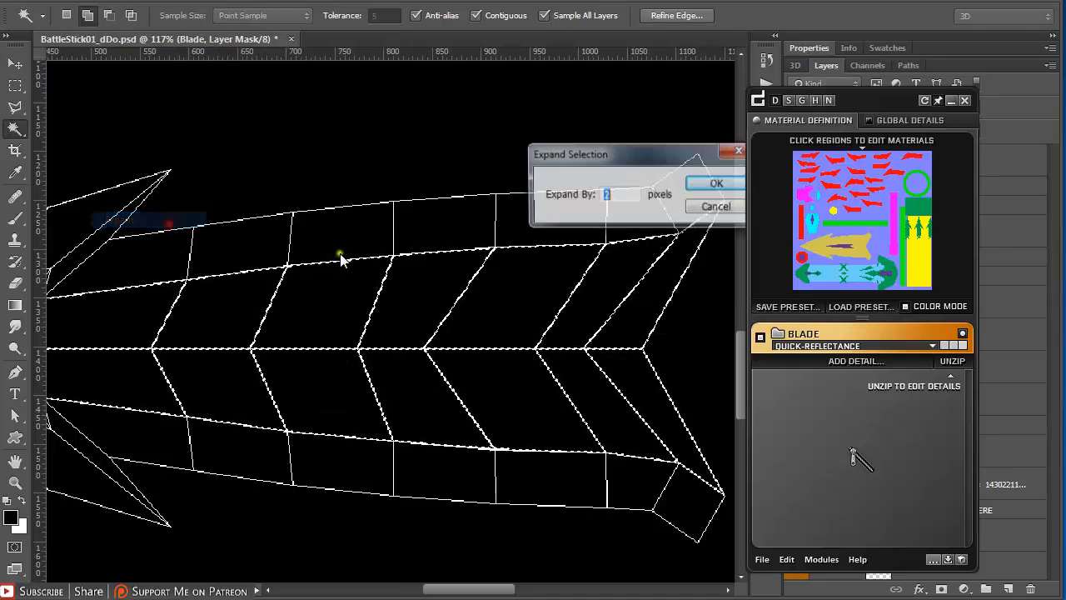
left_click(711, 181)
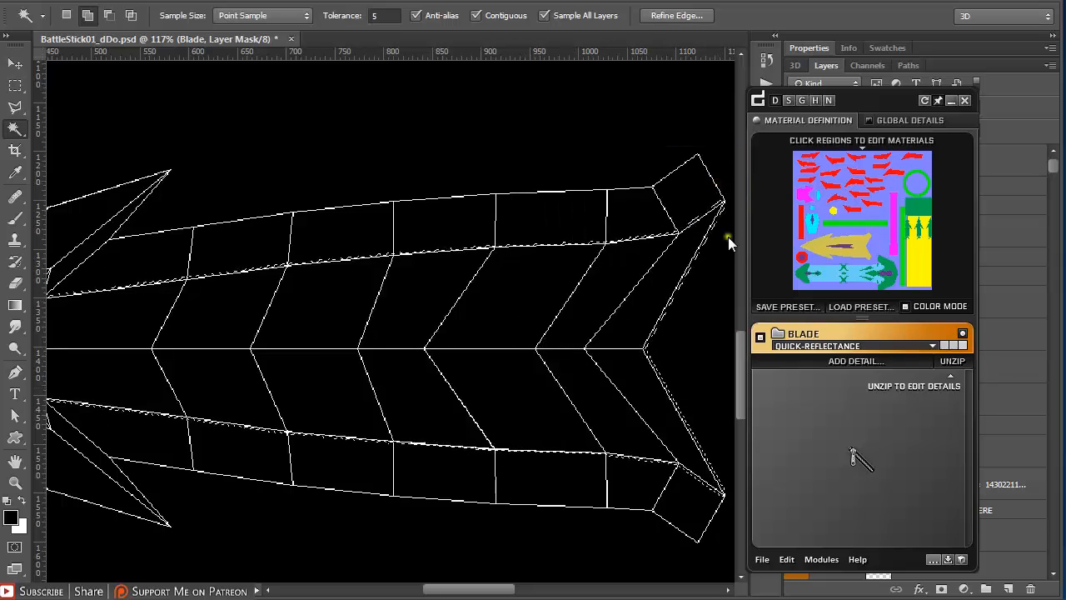
Expand the BladeNOise group, hide the UV map and show the CUSTOM MAP group with the blade noise.
left_click_drag(866, 100, 581, 114)
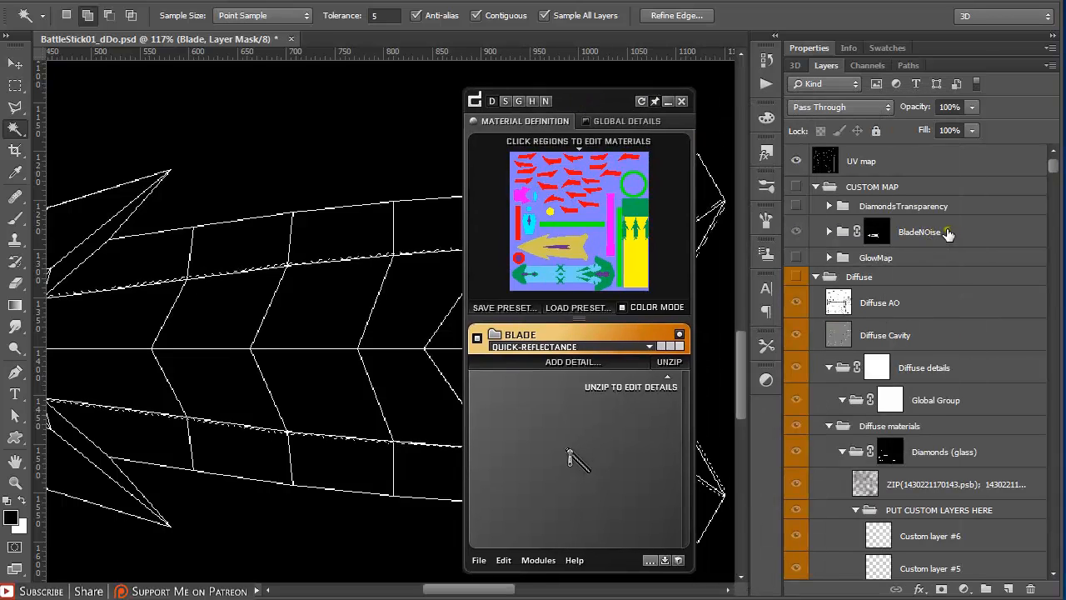
left_click(948, 235)
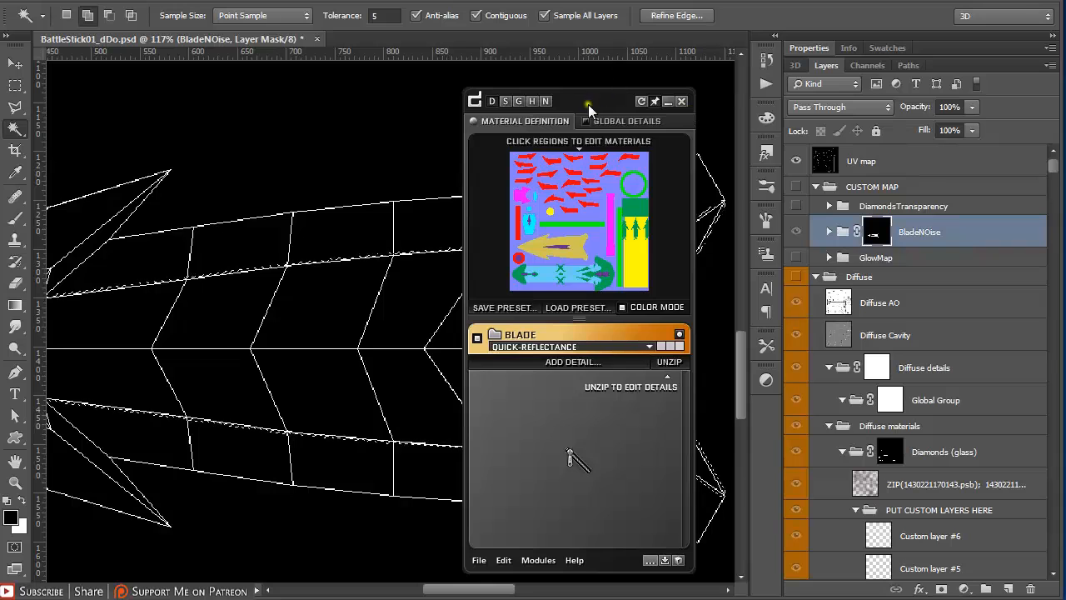
left_click(829, 232)
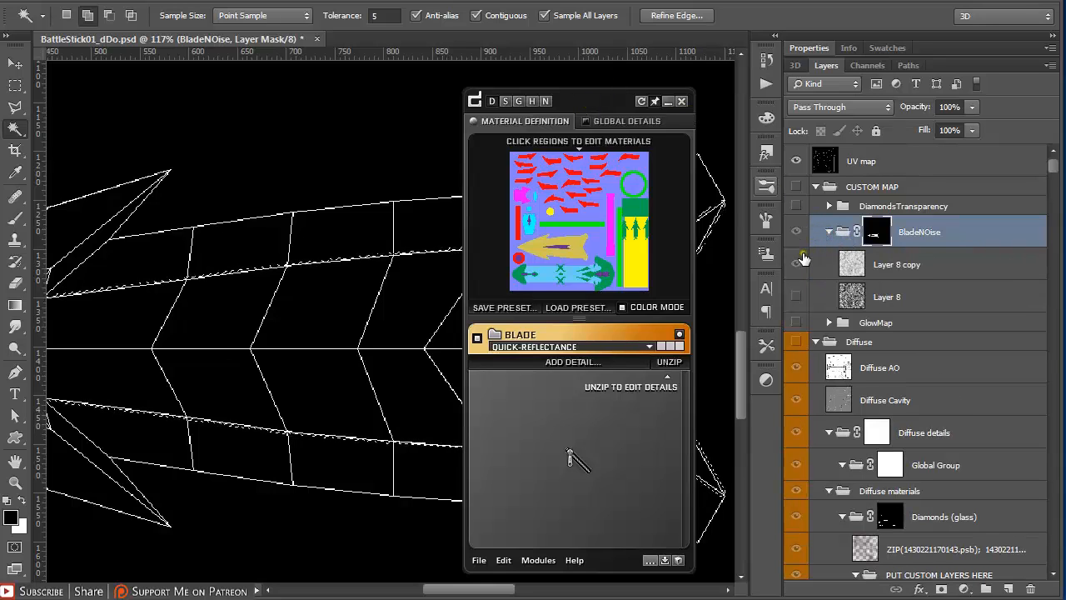
left_click(798, 161)
left_click(797, 186)
left_click(797, 206)
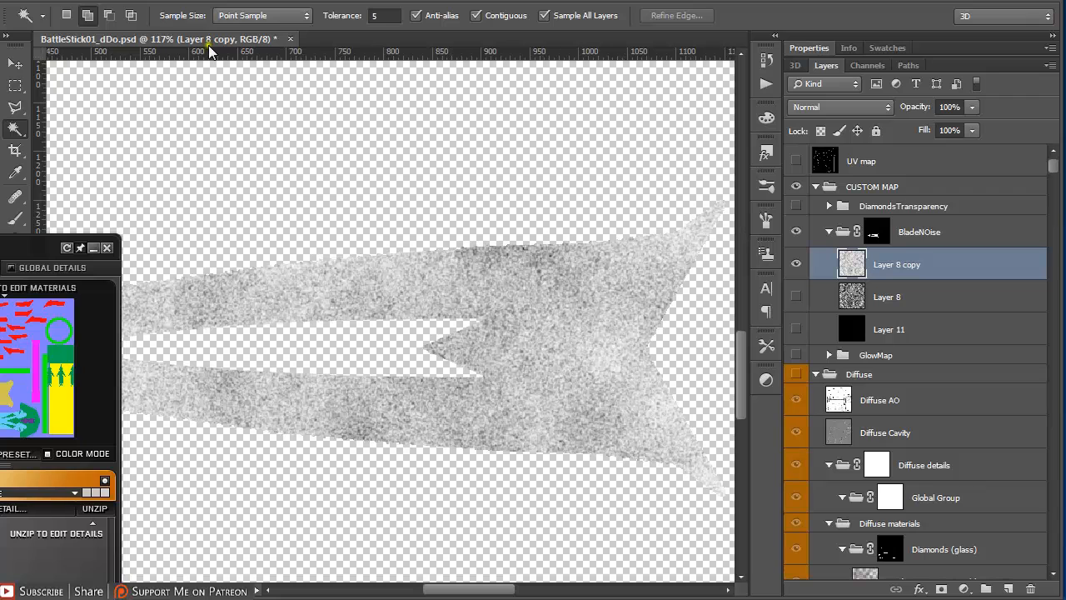
Locate the Add Noise filter among the noise filters for Layer 8 copy, without applying it.
left_click(252, 1)
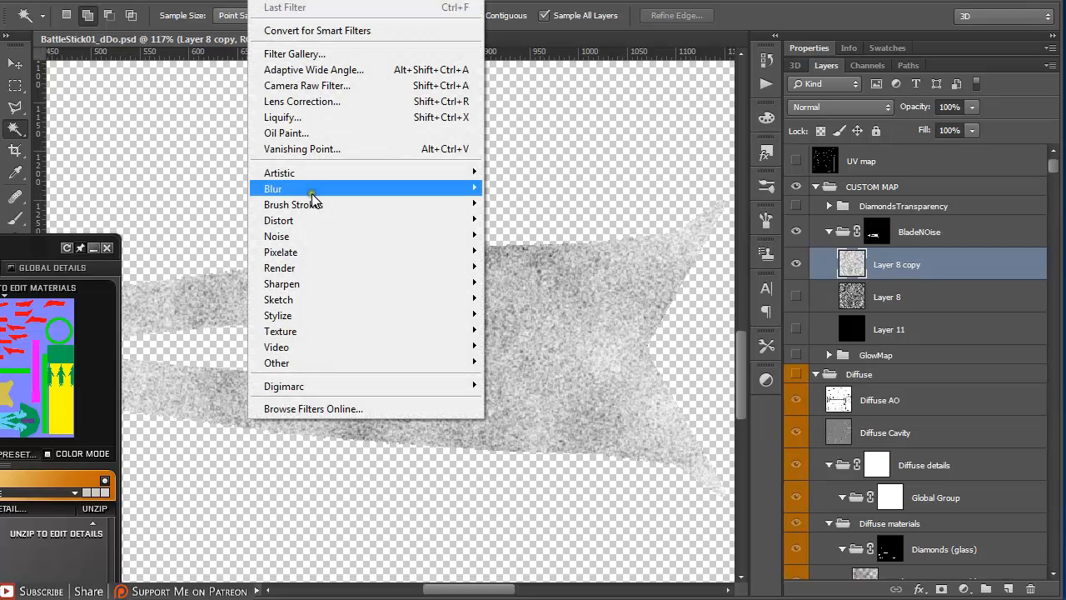
mouse_move(215, 1)
mouse_move(252, 3)
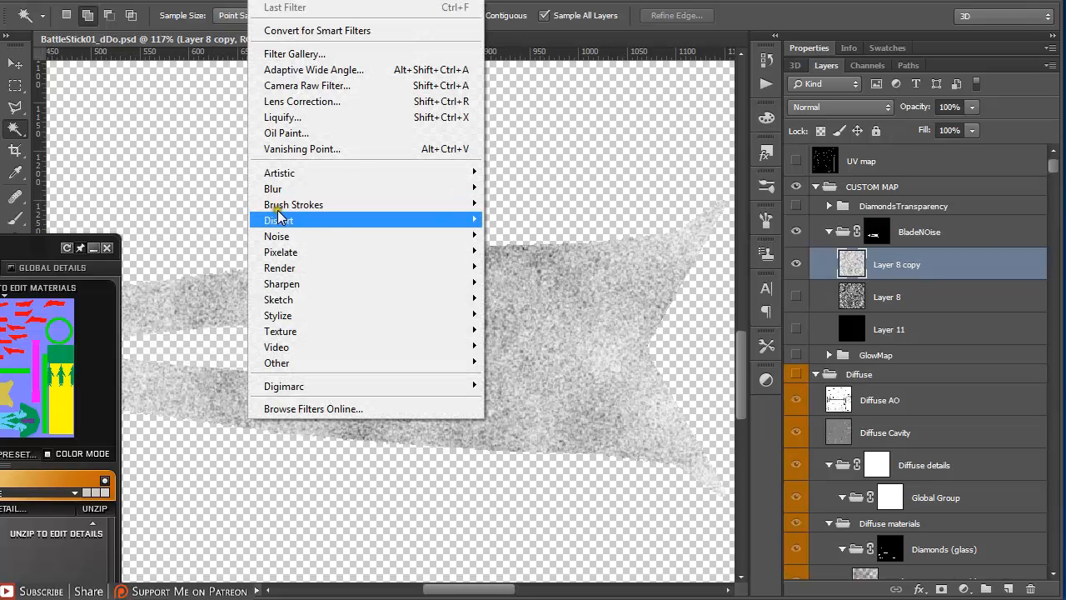
mouse_move(289, 238)
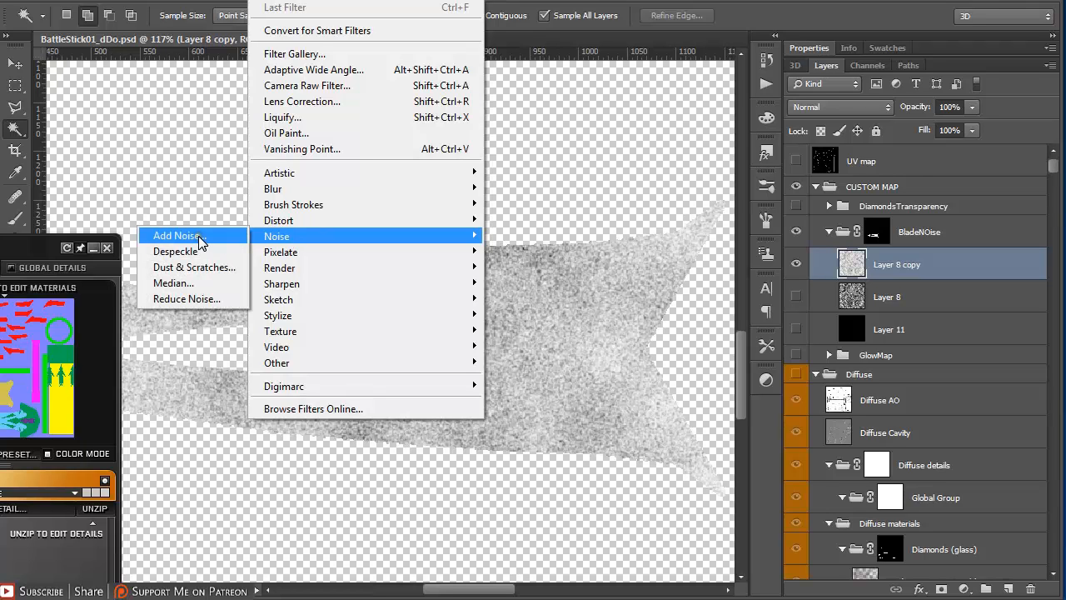
left_click(668, 156)
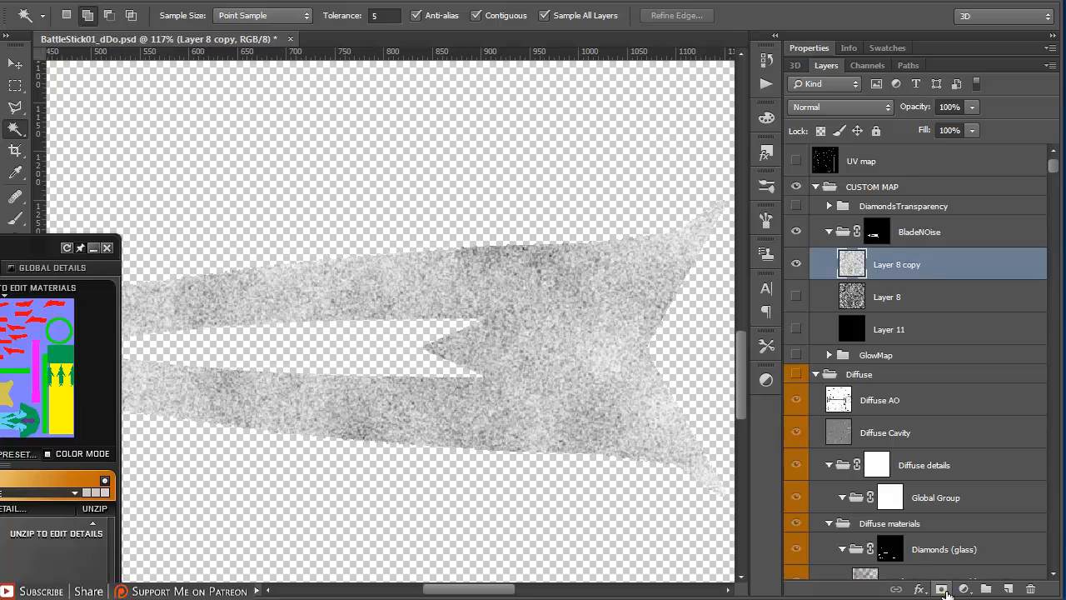
Try a Levels adjustment on Layer 8 copy with the midtone input at 0.61, then cancel it.
key("ctrl+l")
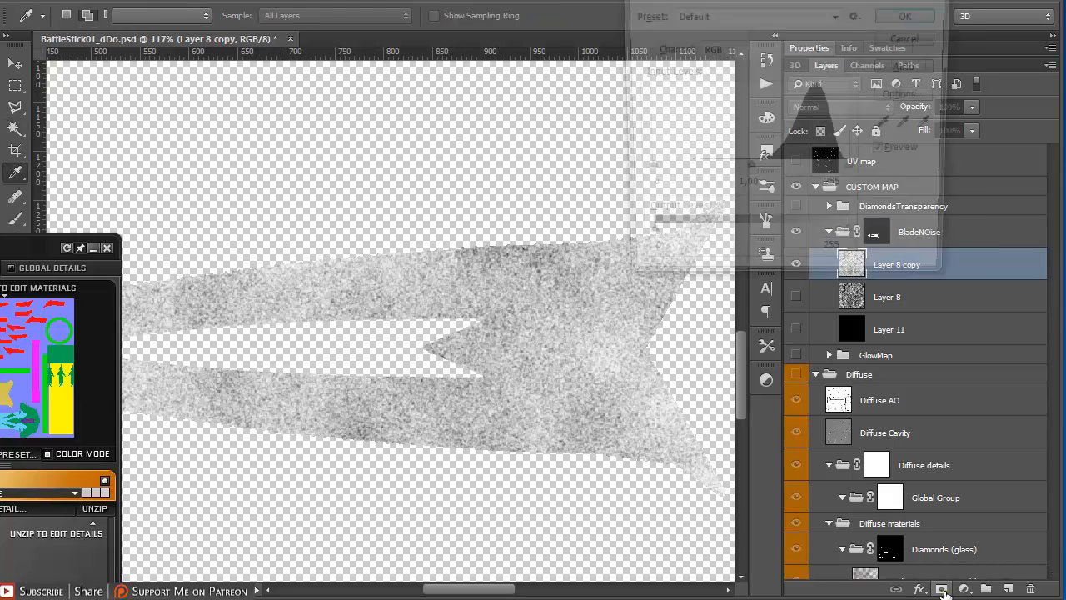
left_click_drag(722, 2, 685, 34)
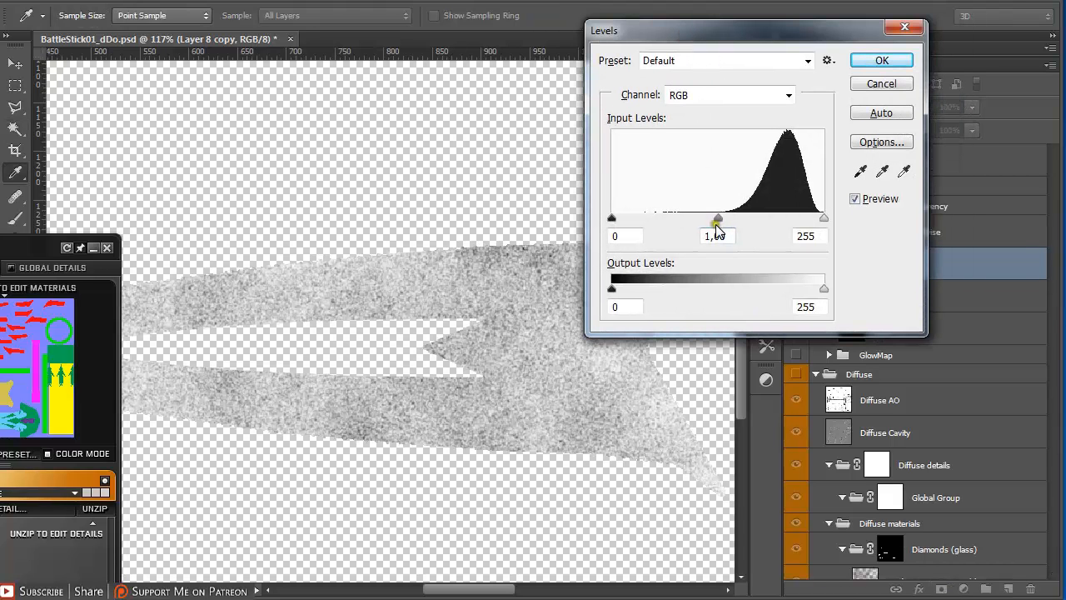
left_click_drag(717, 217, 751, 215)
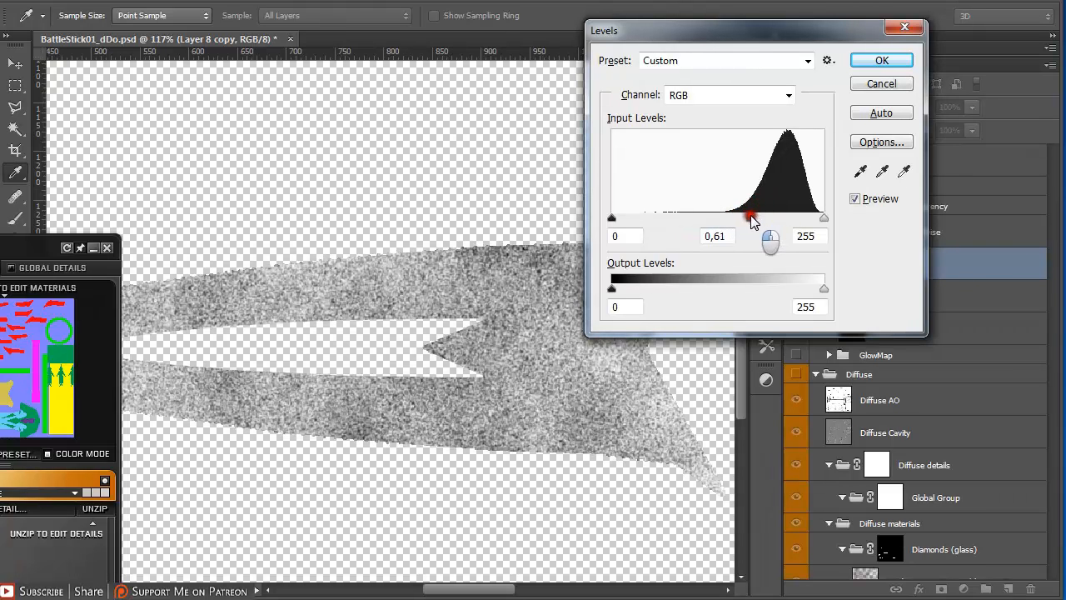
left_click(881, 84)
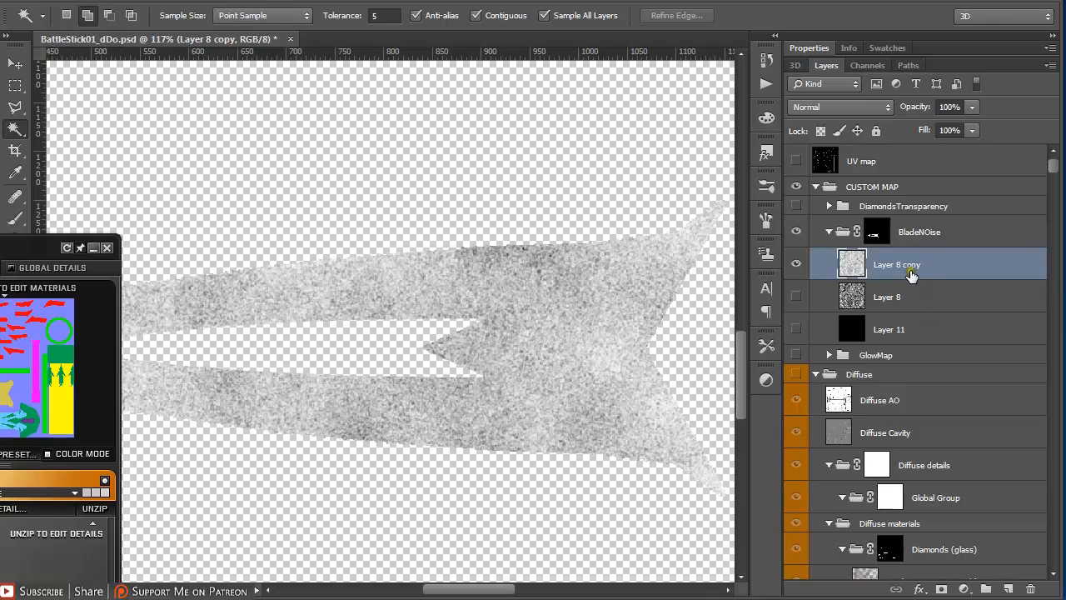
Copy the Layer 8 copy noise within the BladeNOise mask selection, deselect, and hide and collapse the BladeNOise group.
left_click(876, 233, "ctrl")
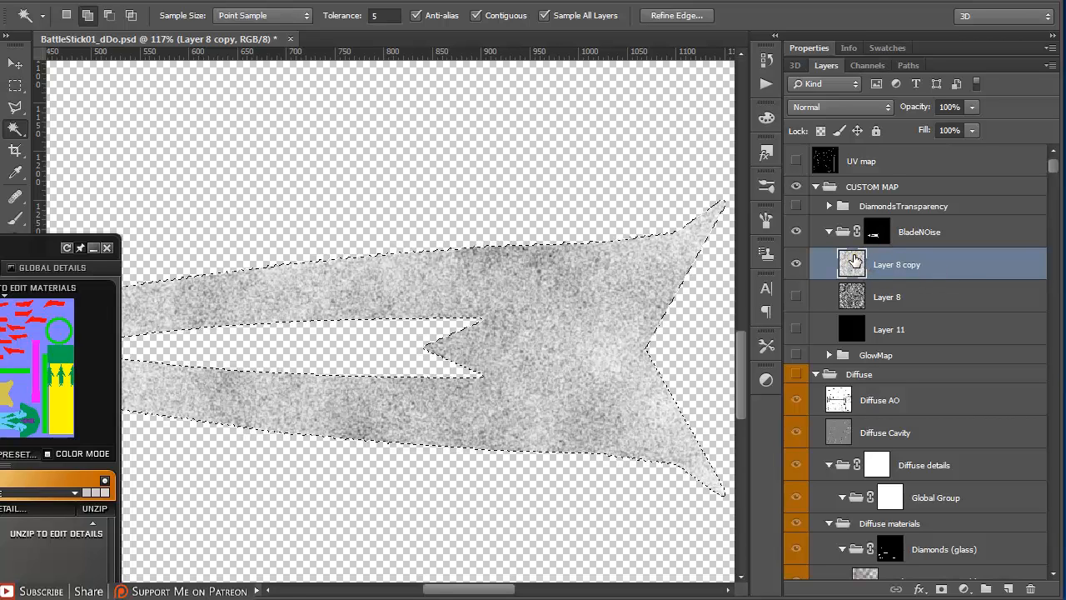
key("ctrl+c")
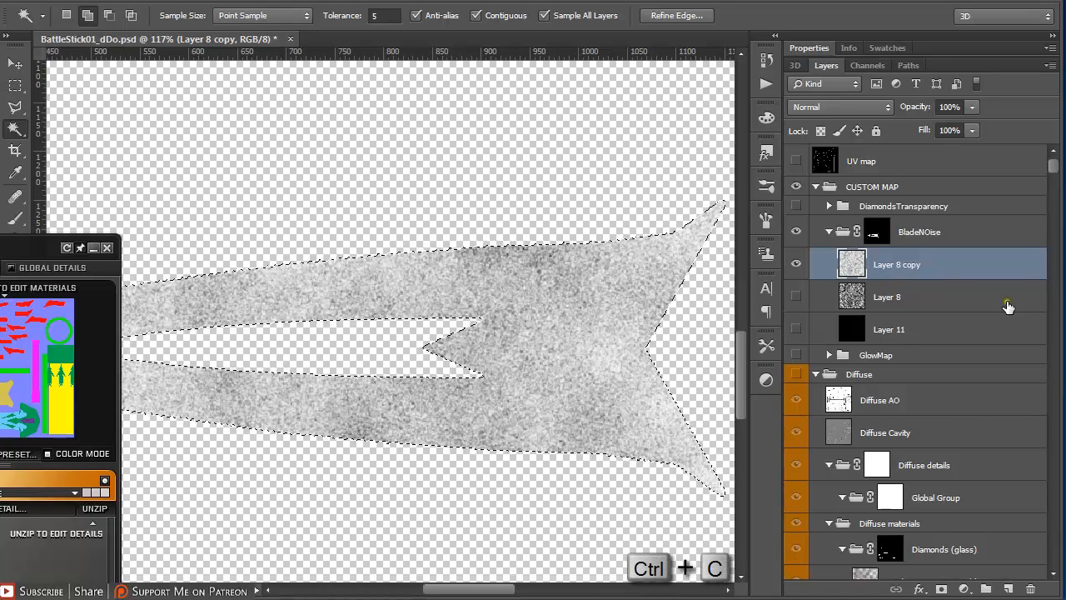
left_click(796, 232)
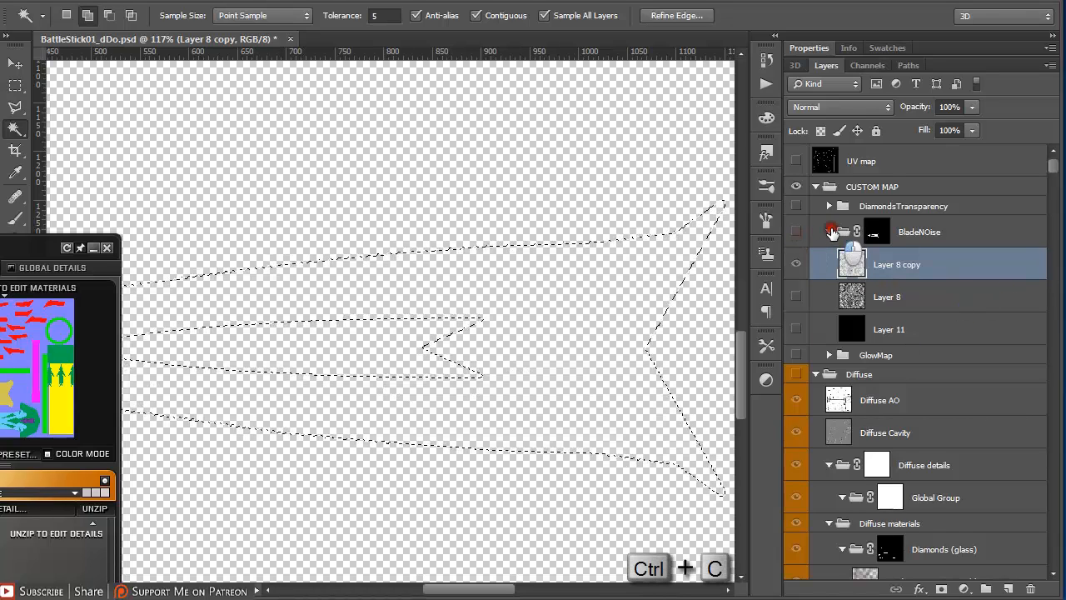
left_click(829, 232)
key("ctrl+d")
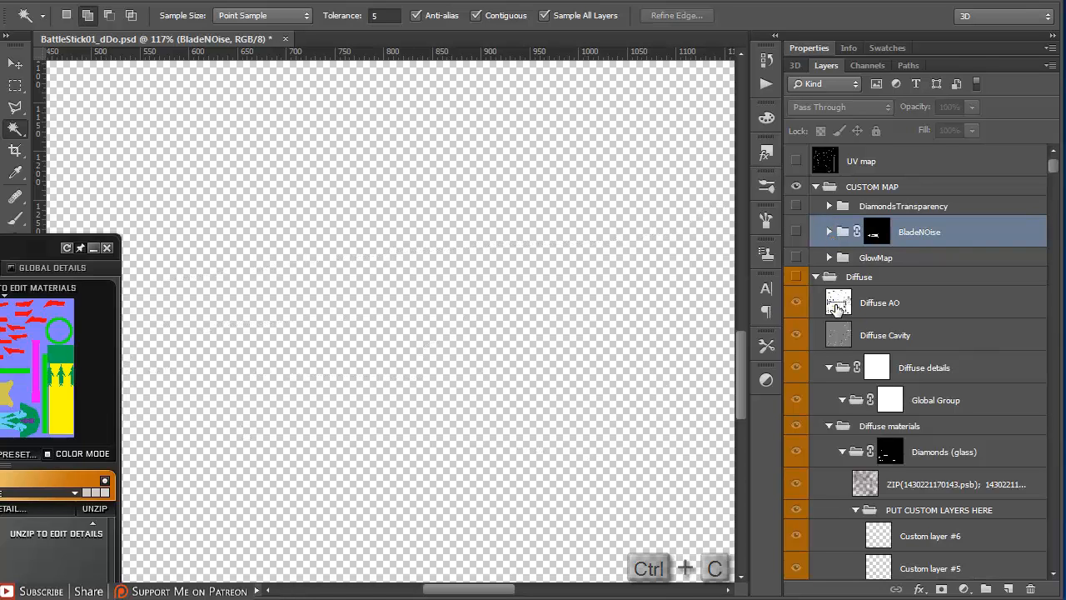
Select the Blade material's mask in the Diffuse layers and make the whole Diffuse group visible.
scroll(859, 333, "down", 4)
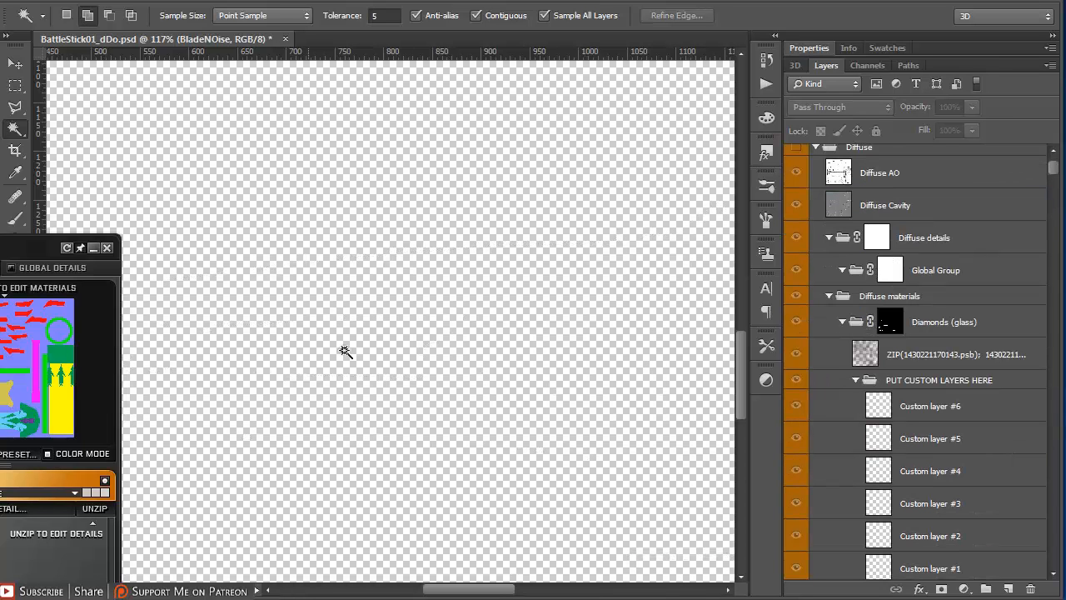
left_click(4, 402)
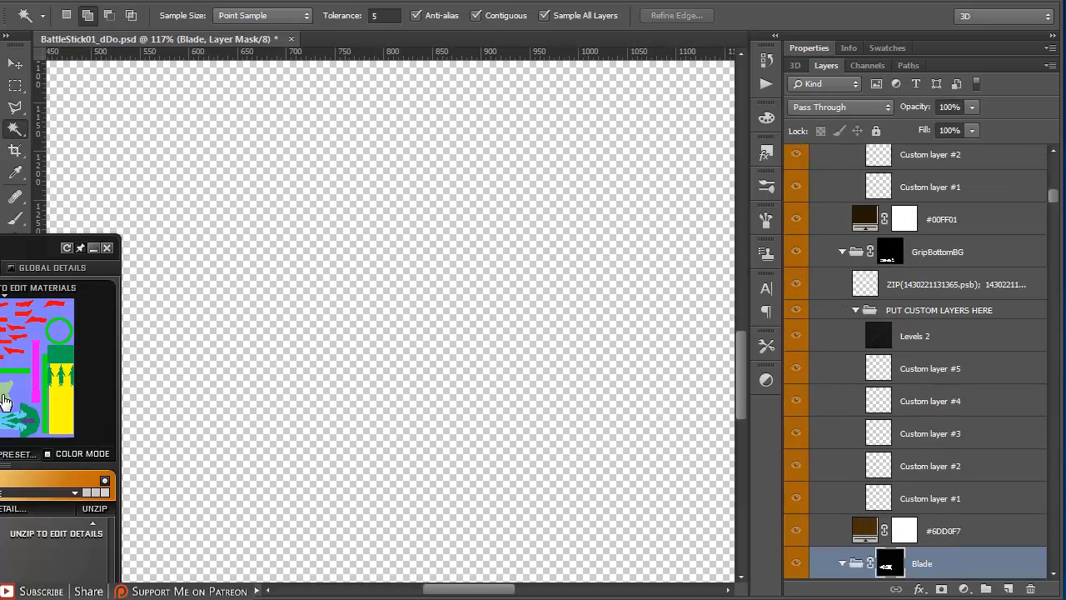
scroll(1008, 438, "down", 5)
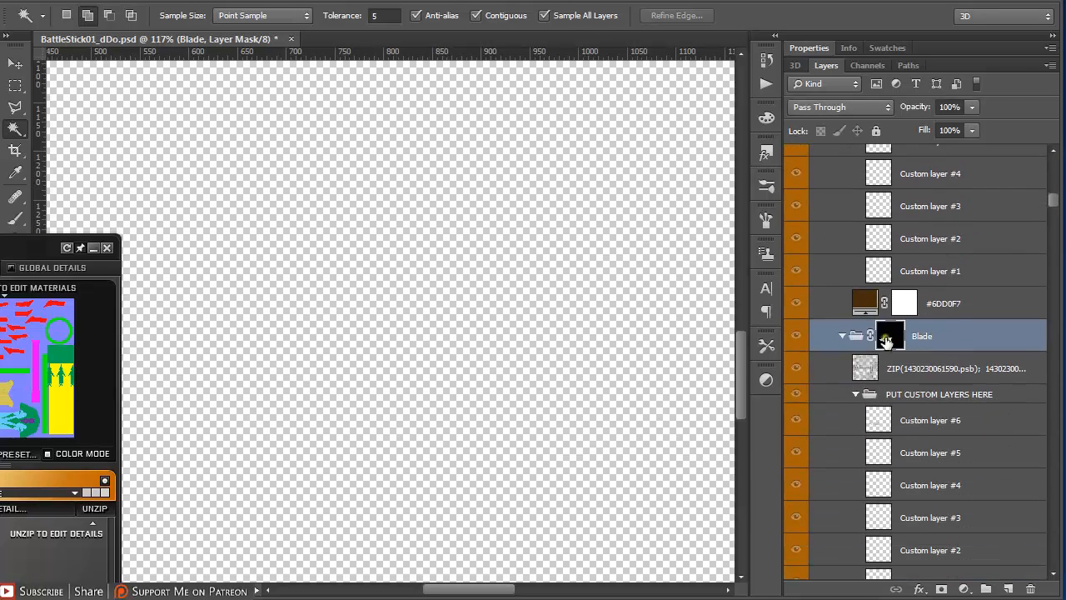
scroll(851, 333, "down", 2)
scroll(850, 333, "down", 1)
scroll(994, 266, "up", 4)
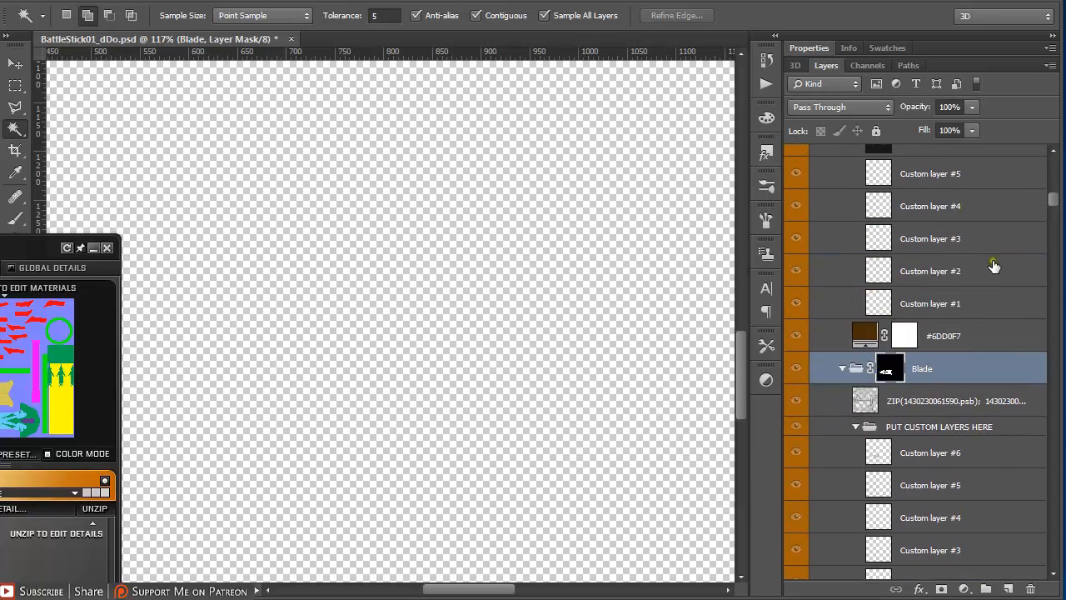
left_click_drag(1054, 204, 1053, 164)
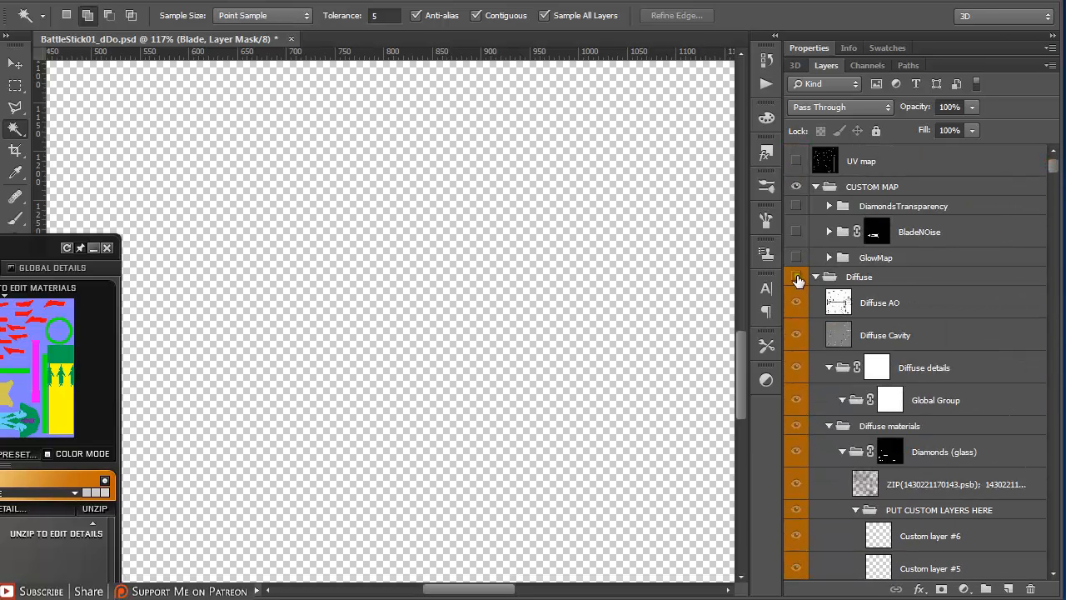
left_click(796, 277)
key("b")
Select Custom layer #6 in the Blade diffuse material and try to paste the copied noise in place.
scroll(871, 412, "down", 5)
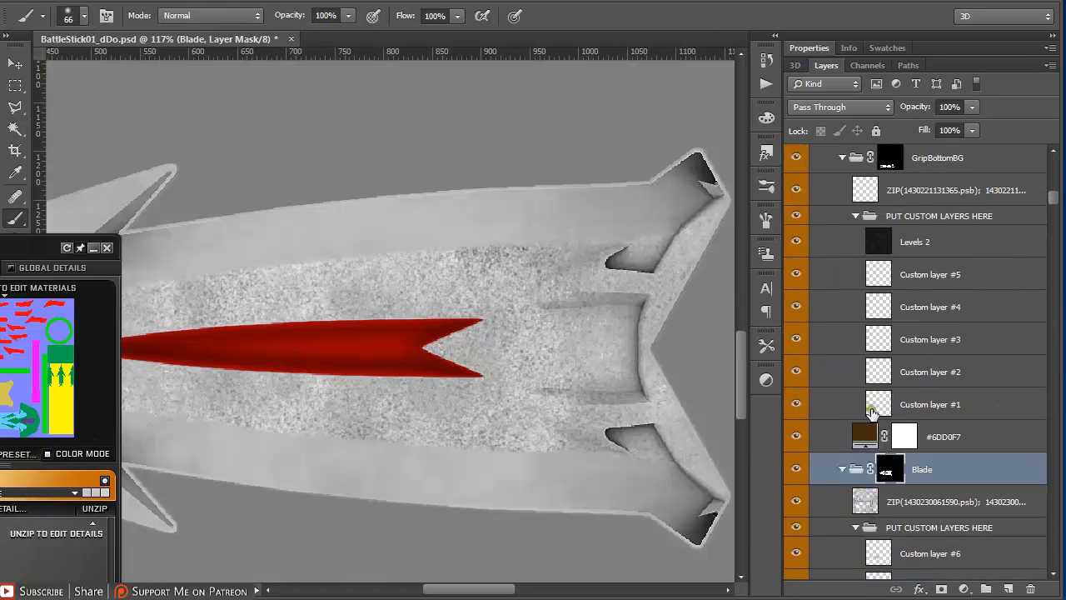
scroll(872, 412, "down", 5)
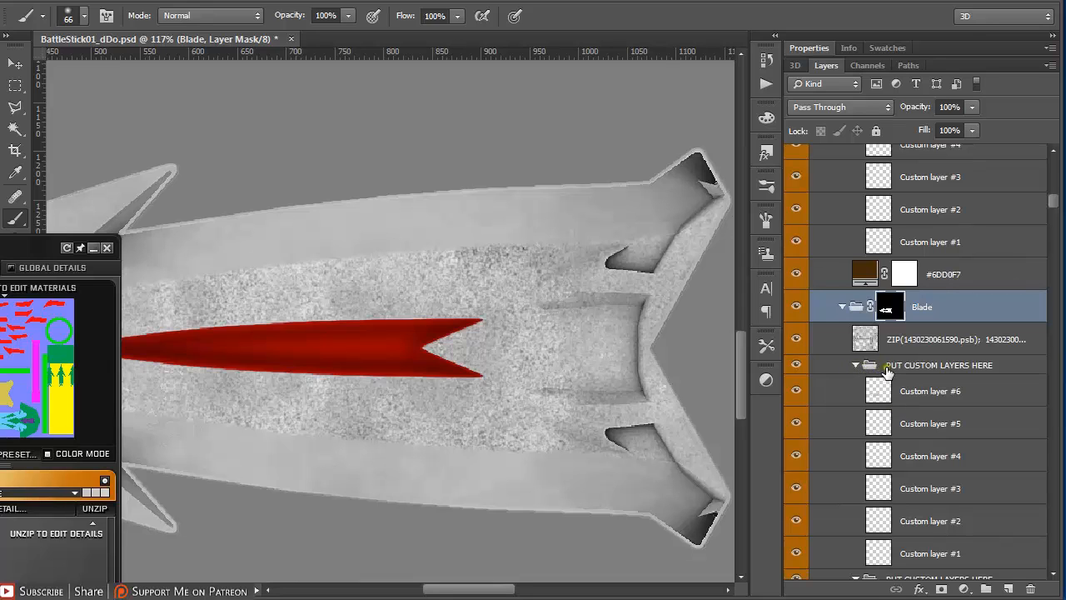
left_click(903, 393)
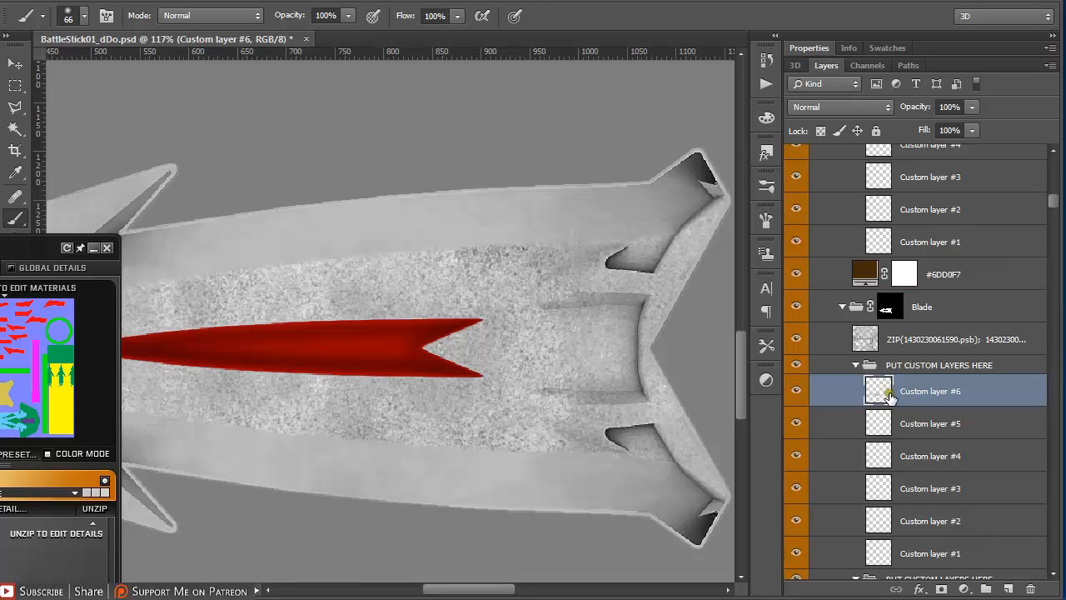
key("ctrl+shift+v")
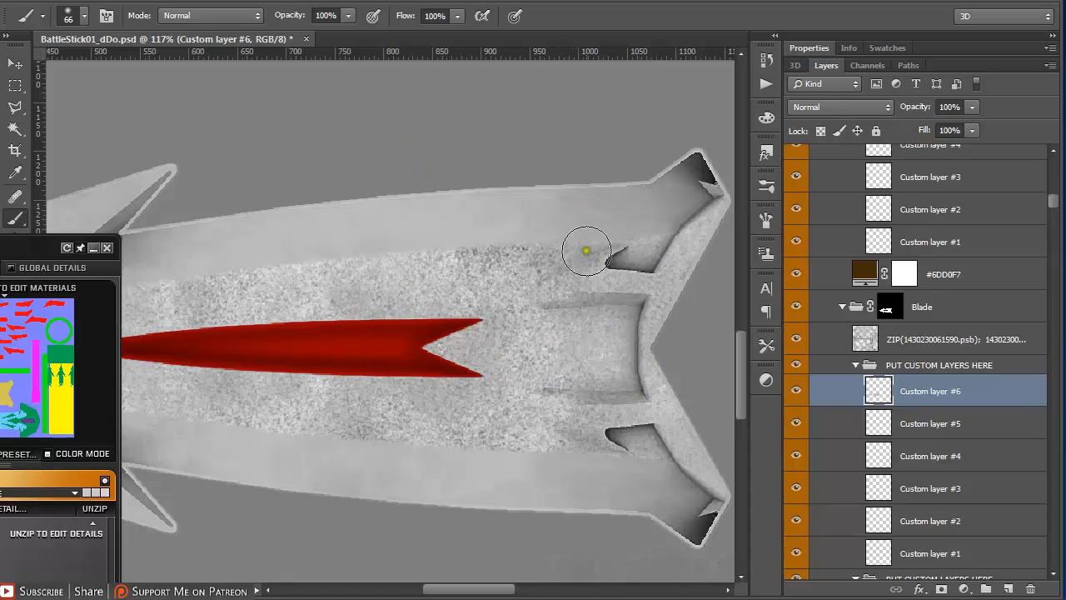
scroll(893, 429, "down", 3)
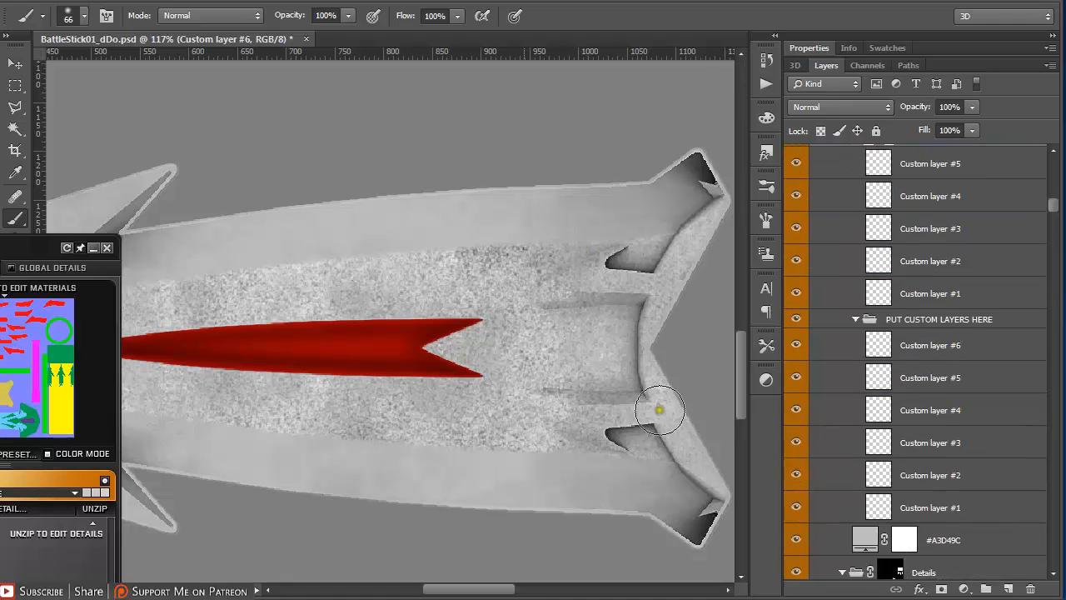
Switch dDo to the specular map and select Custom layer #6 in the Blade material's custom layers.
left_click_drag(2, 249, 190, 162)
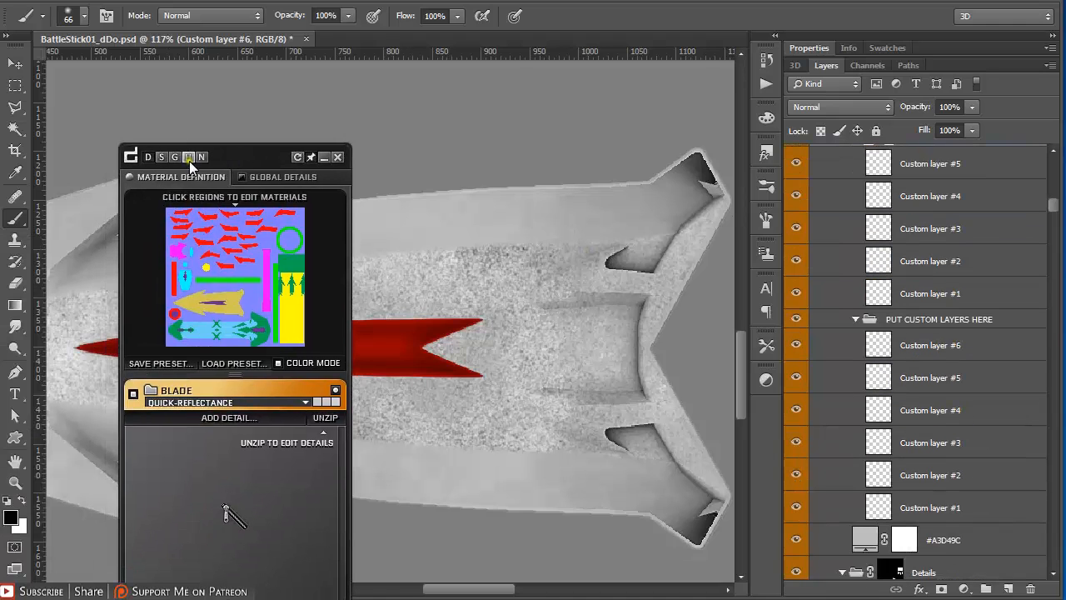
left_click(162, 159)
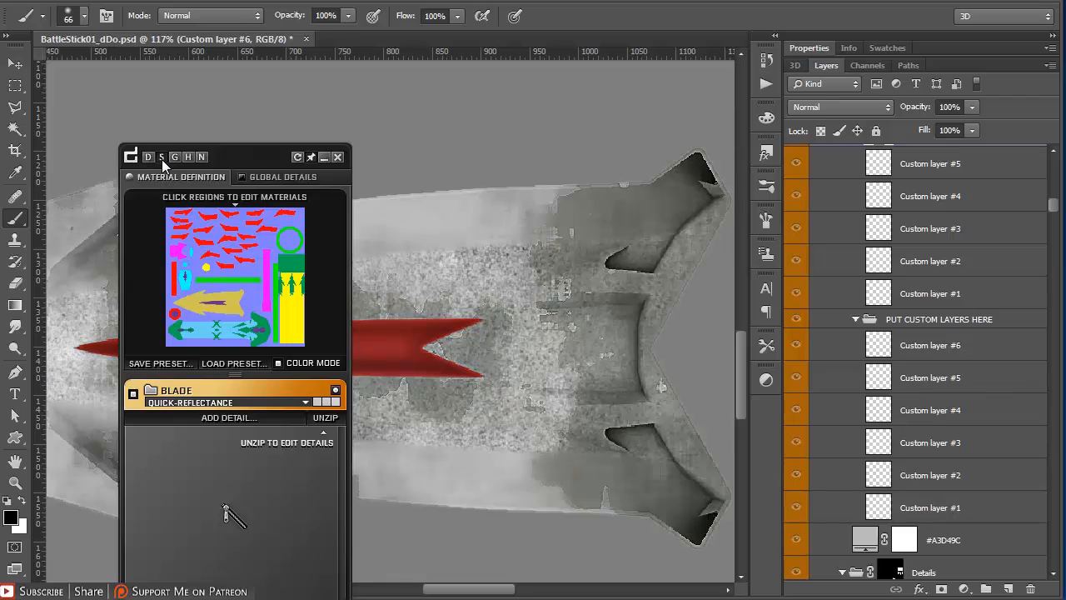
left_click(234, 305)
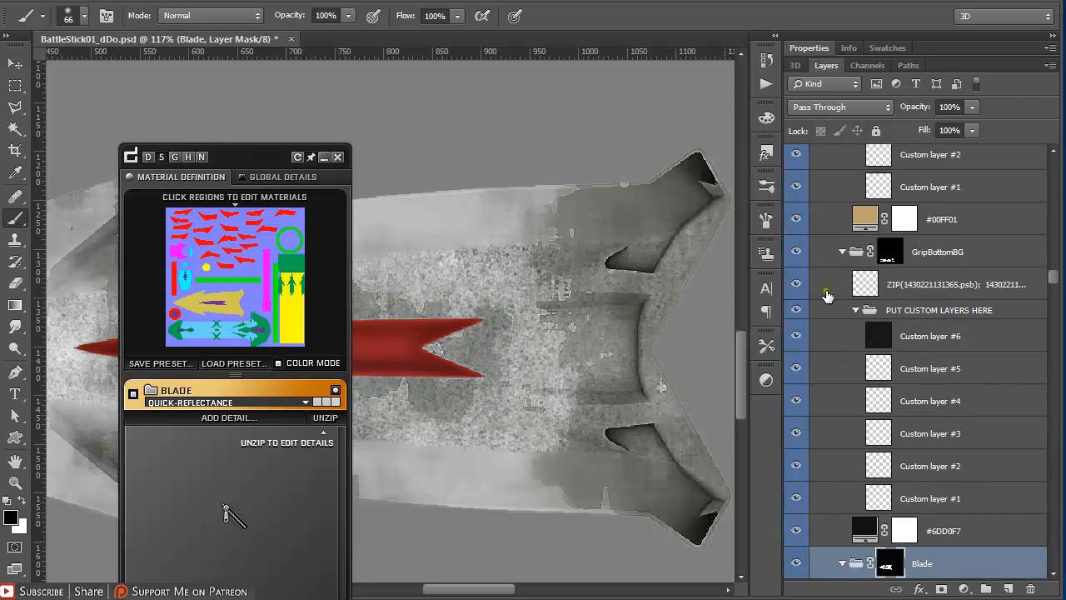
scroll(852, 430, "down", 5)
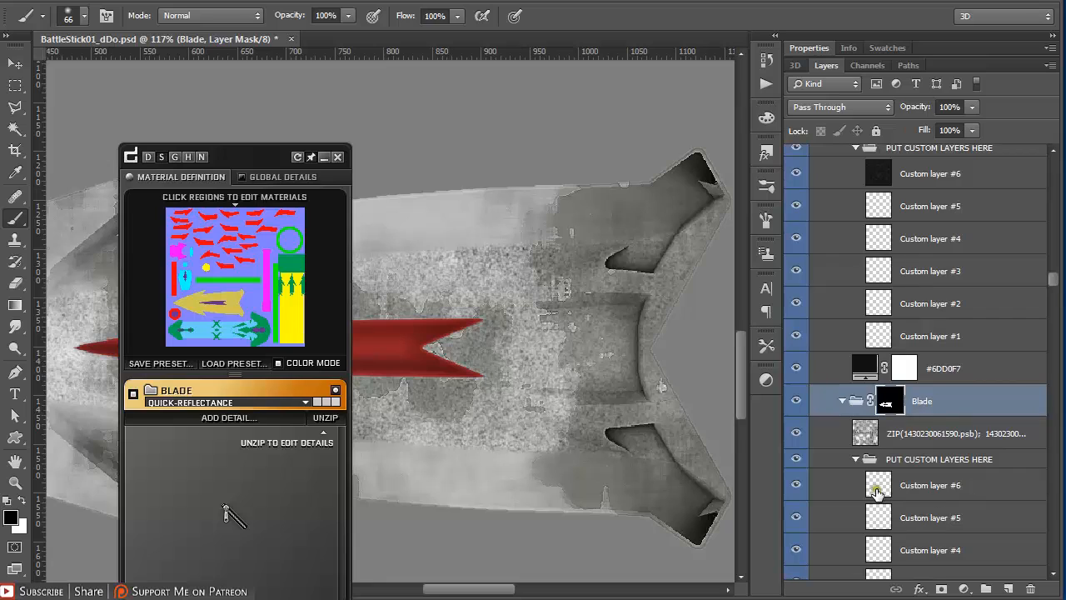
left_click(877, 491)
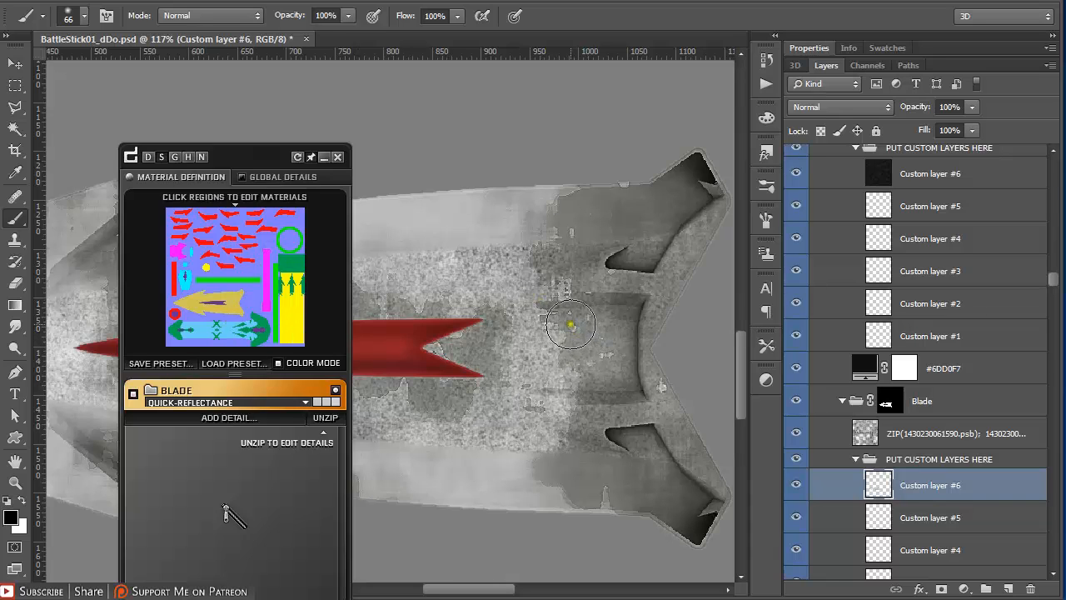
Preview the height map of the blade and return to the diffuse map.
left_click(189, 157)
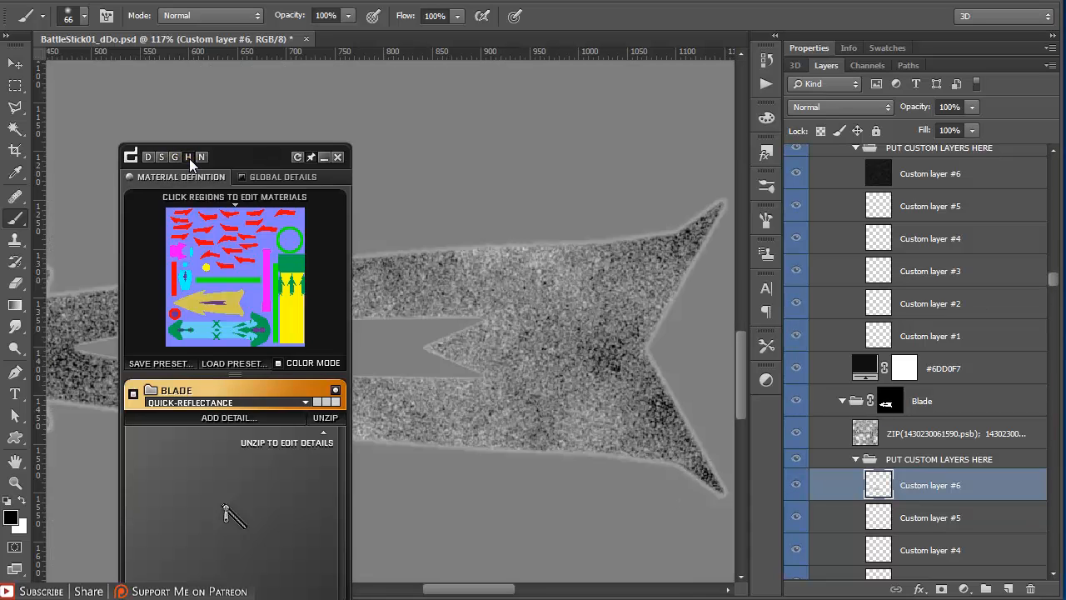
left_click_drag(262, 159, 272, 56)
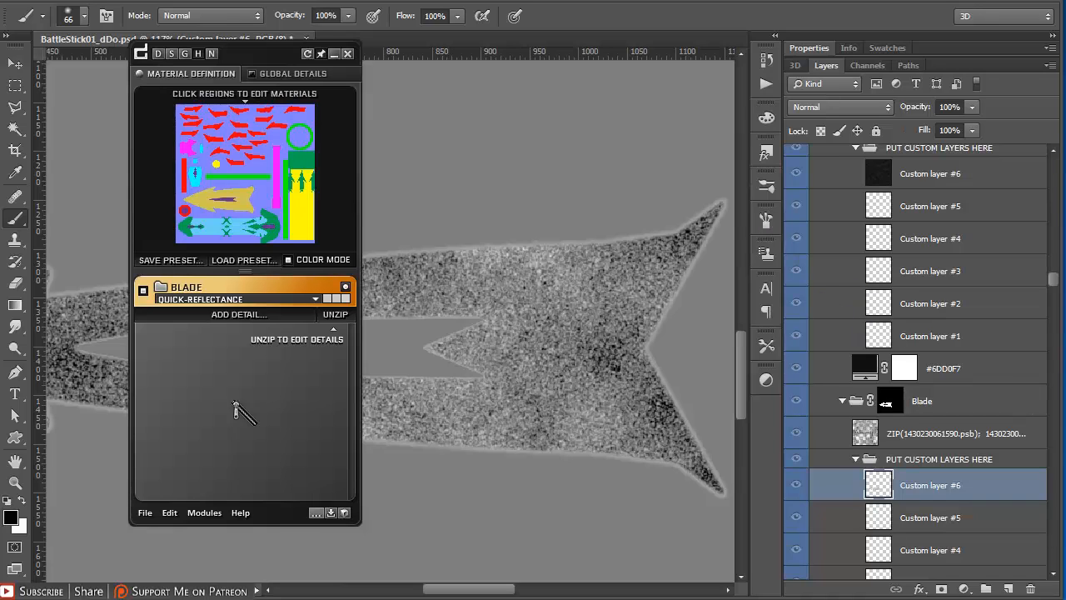
left_click(161, 52)
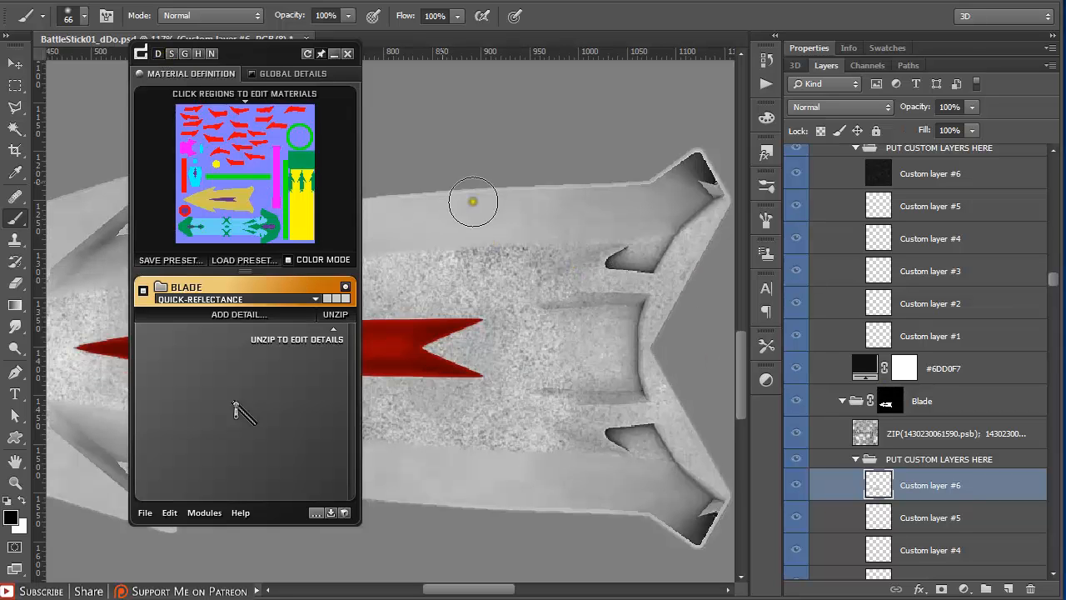
Examine the blade, grip and cloth regions across the whole diffuse texture sheet.
left_click_drag(277, 52, 934, 53)
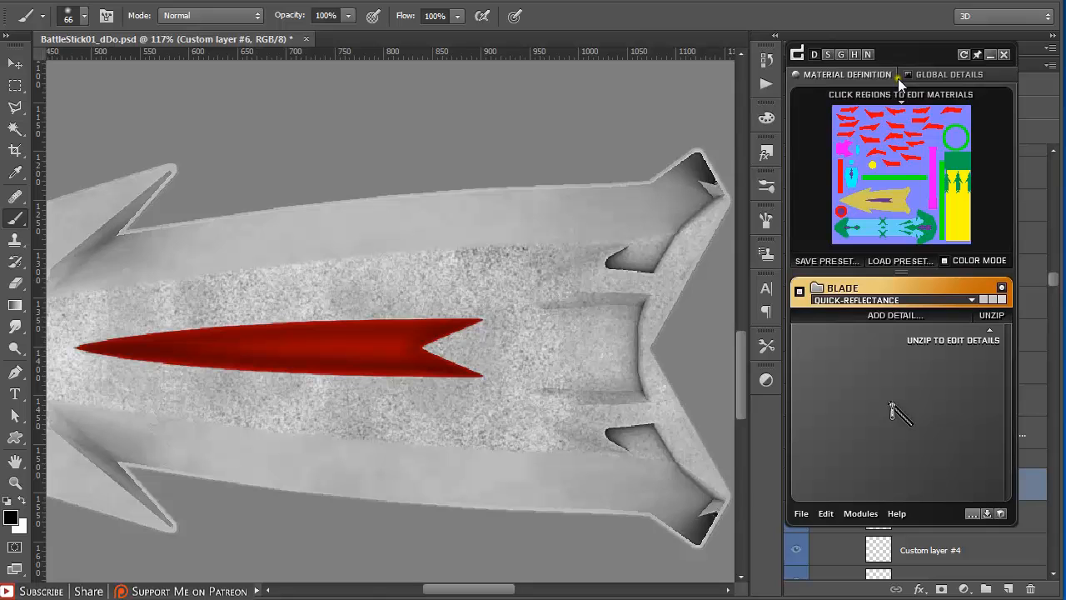
left_click(502, 291, "alt")
left_click(501, 291, "alt")
left_click(501, 290, "alt")
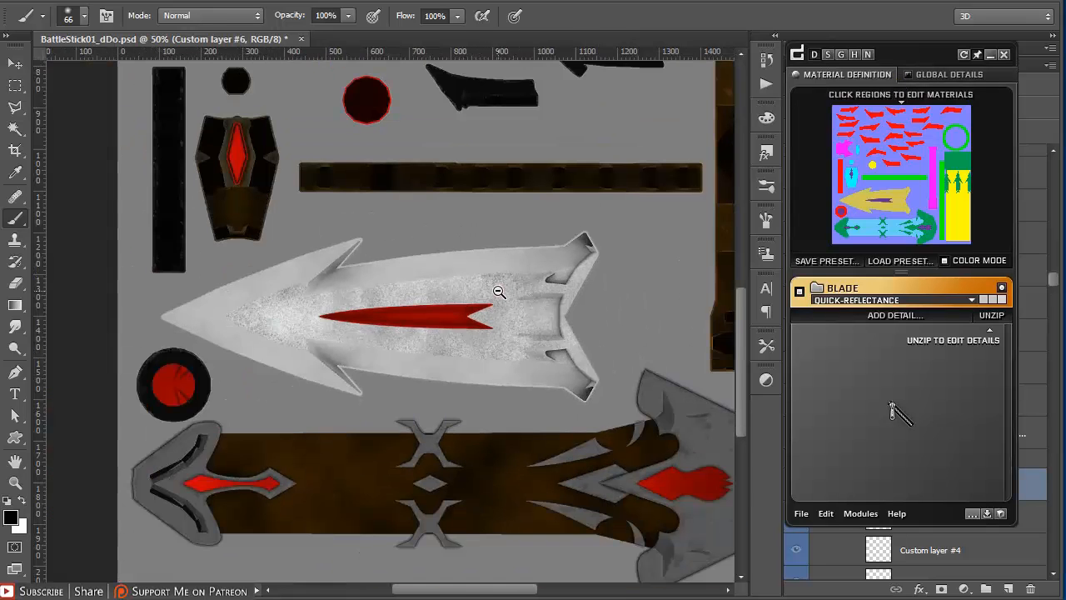
left_click_drag(578, 252, 392, 395)
left_click_drag(602, 409, 488, 272)
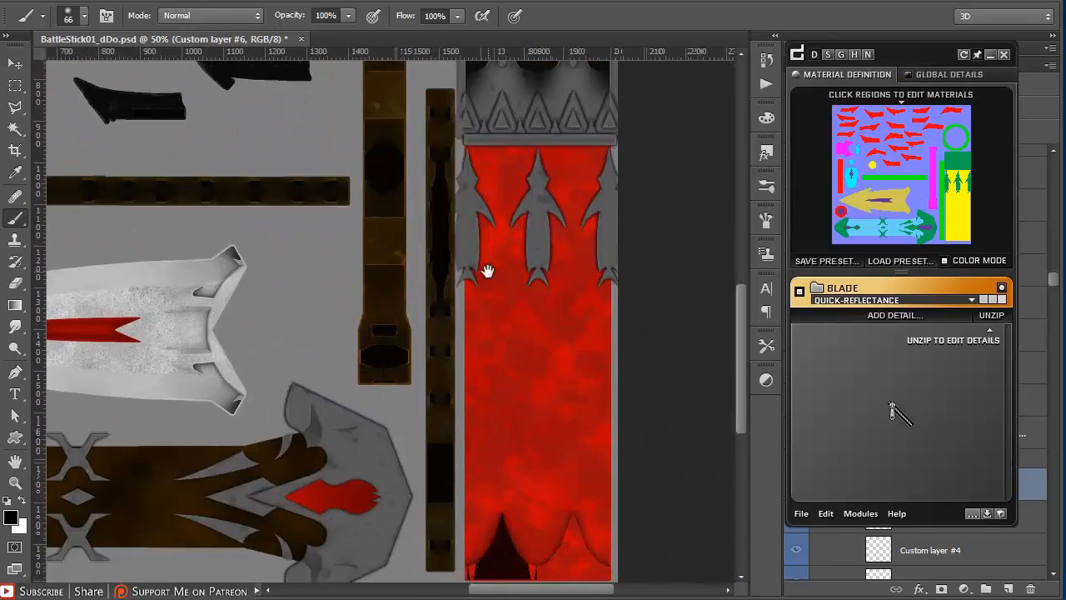
left_click(491, 269, "alt")
left_click_drag(508, 233, 481, 292)
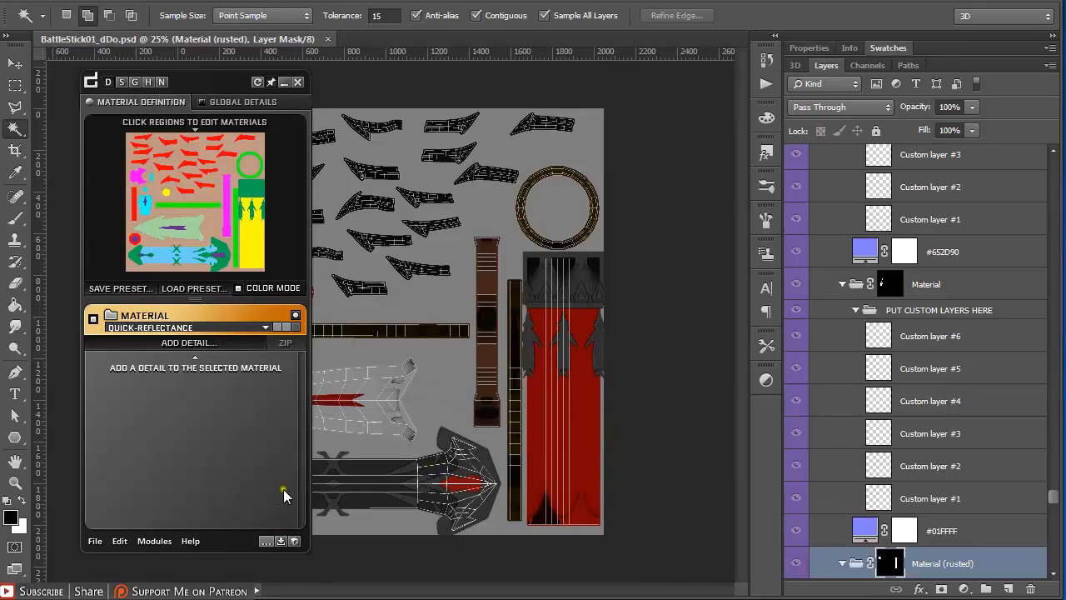
Review dDo's export settings for the diffuse, specular, gloss, height and normal maps, and return to the material definitions.
left_click(267, 542)
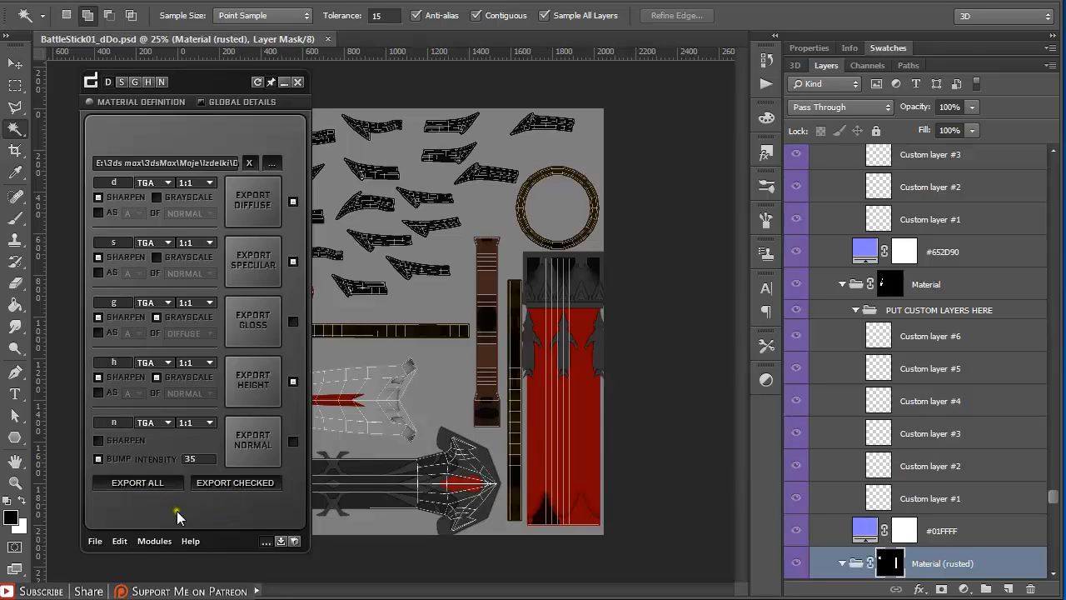
left_click(126, 103)
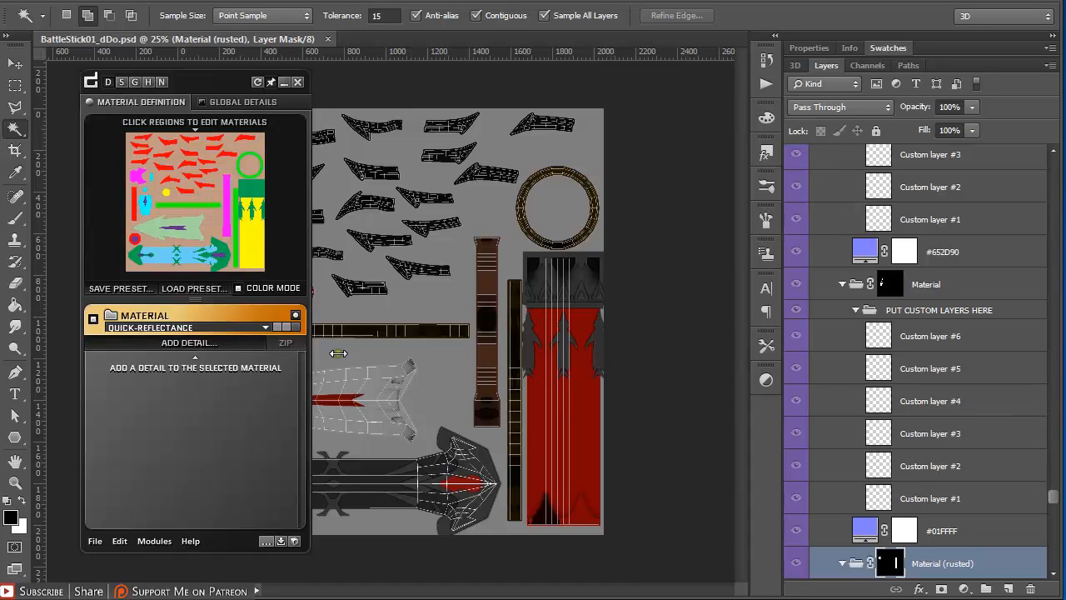
left_click(280, 541)
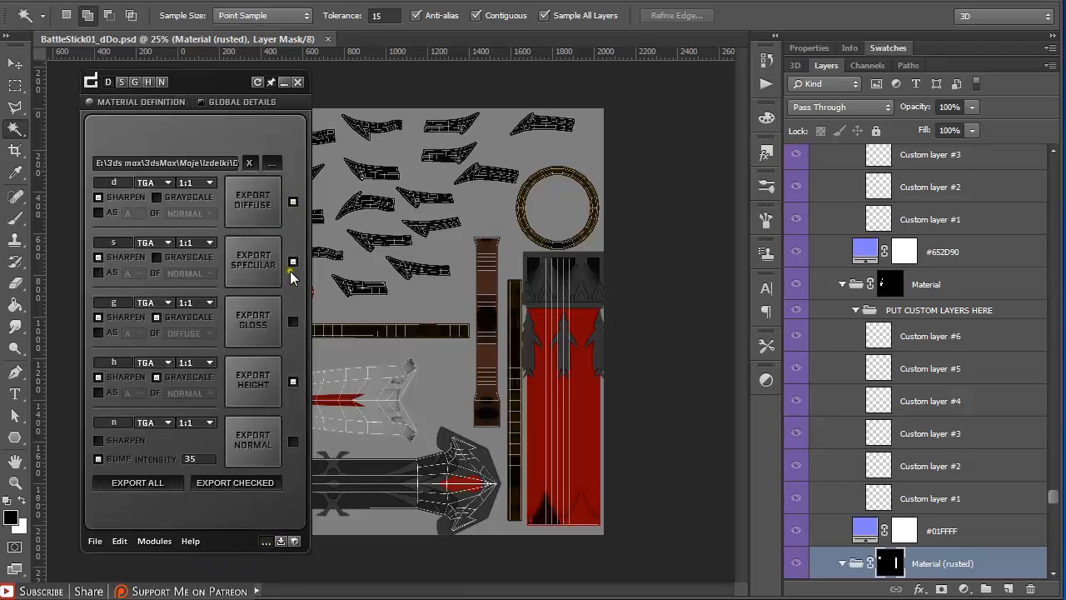
left_click(292, 382)
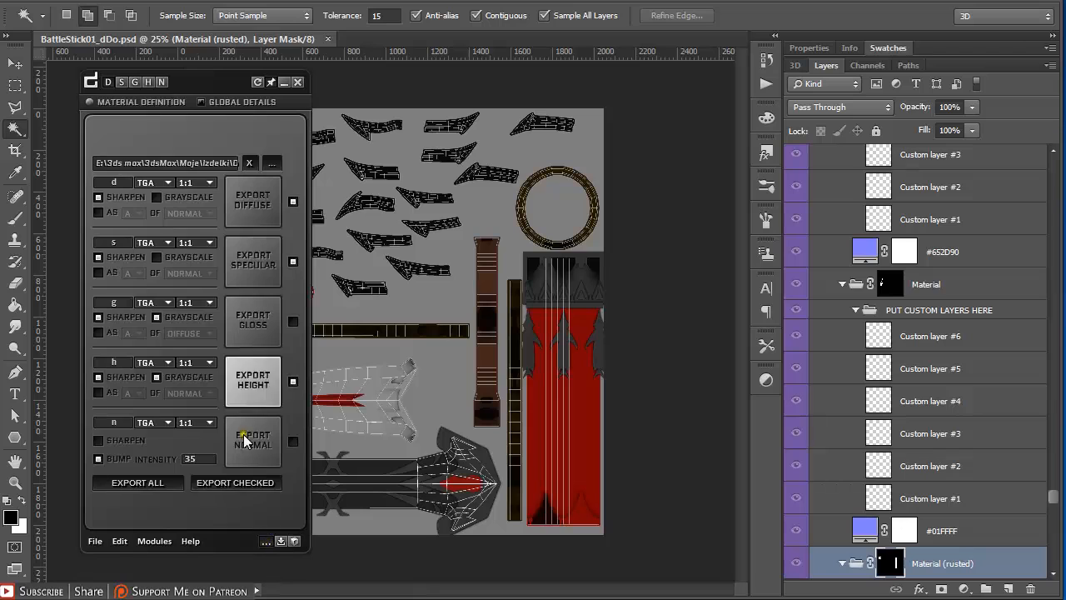
left_click(103, 101)
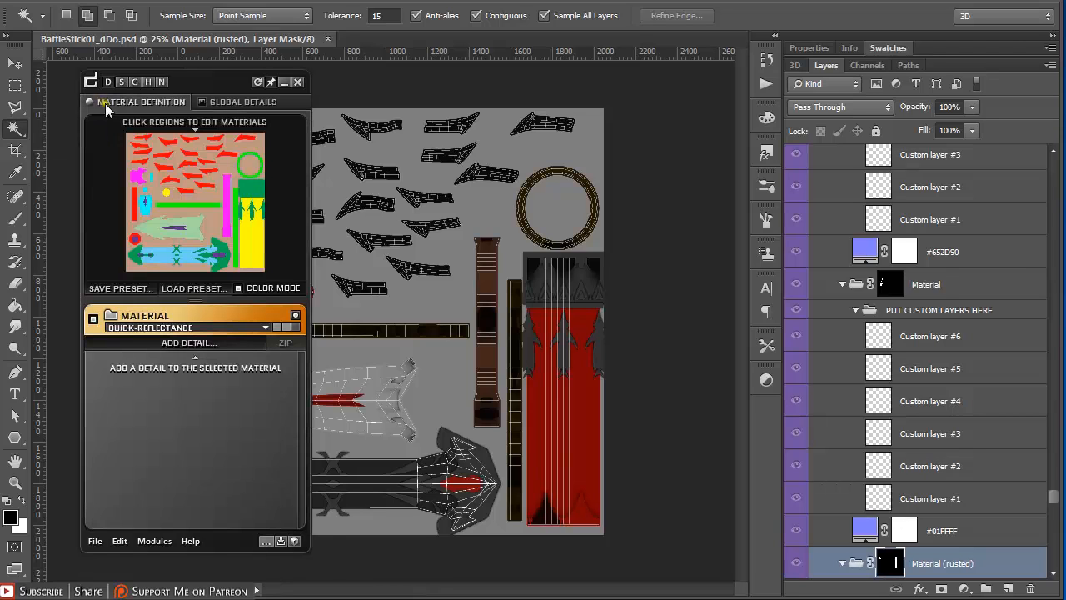
Switch to the BattleStick01_dDo textures folder and examine the diffuse, gloss, normal, specular and color maps in the image viewer.
left_click(282, 543)
left_click_drag(1065, 42, 402, 45)
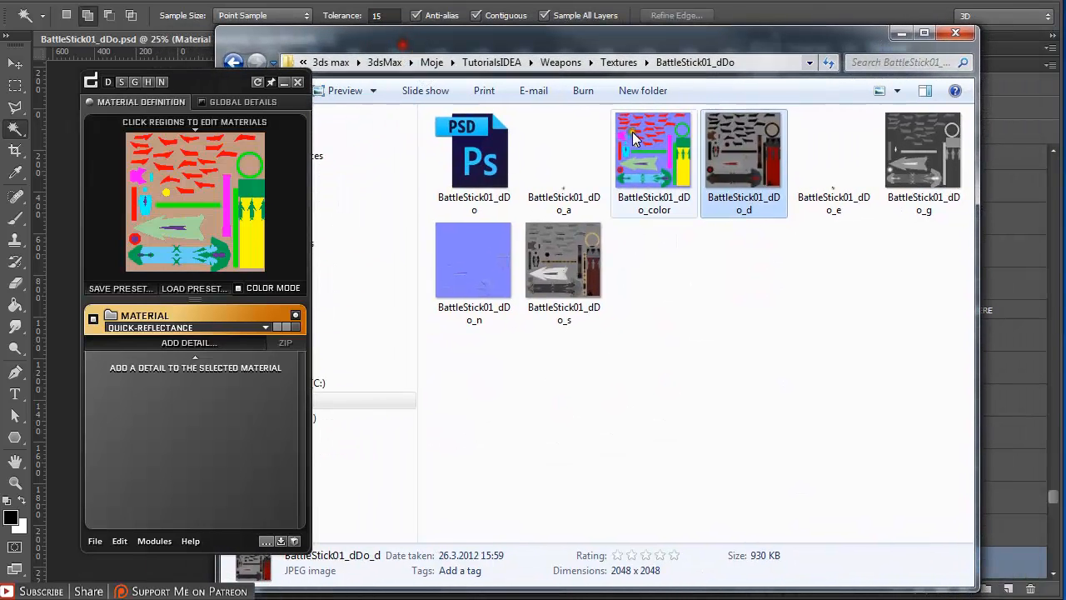
double_click(742, 154)
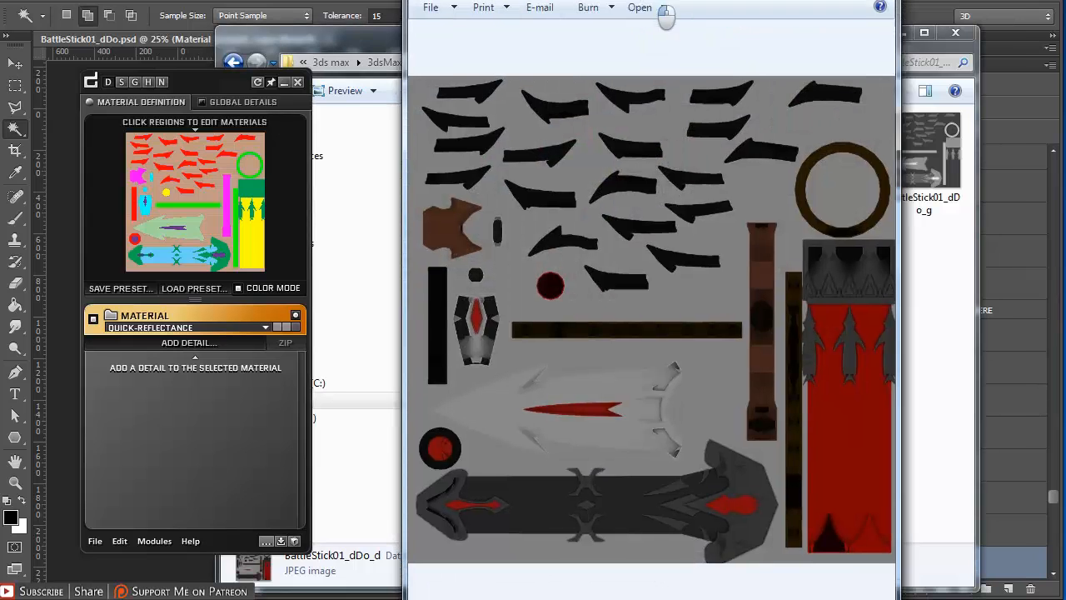
left_click_drag(665, 15, 603, 7)
key("Right")
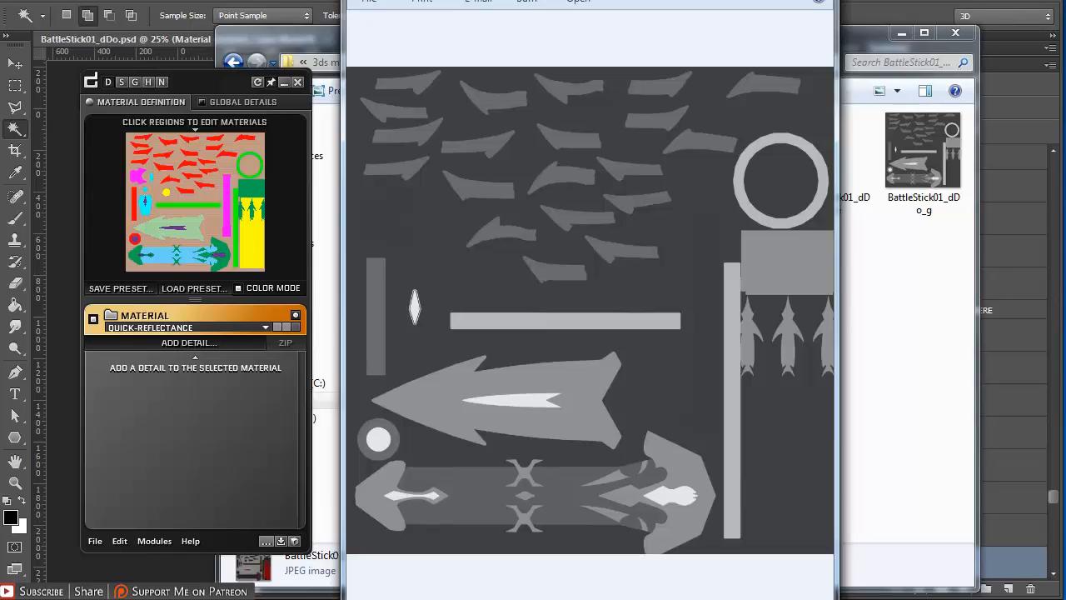
key("Right")
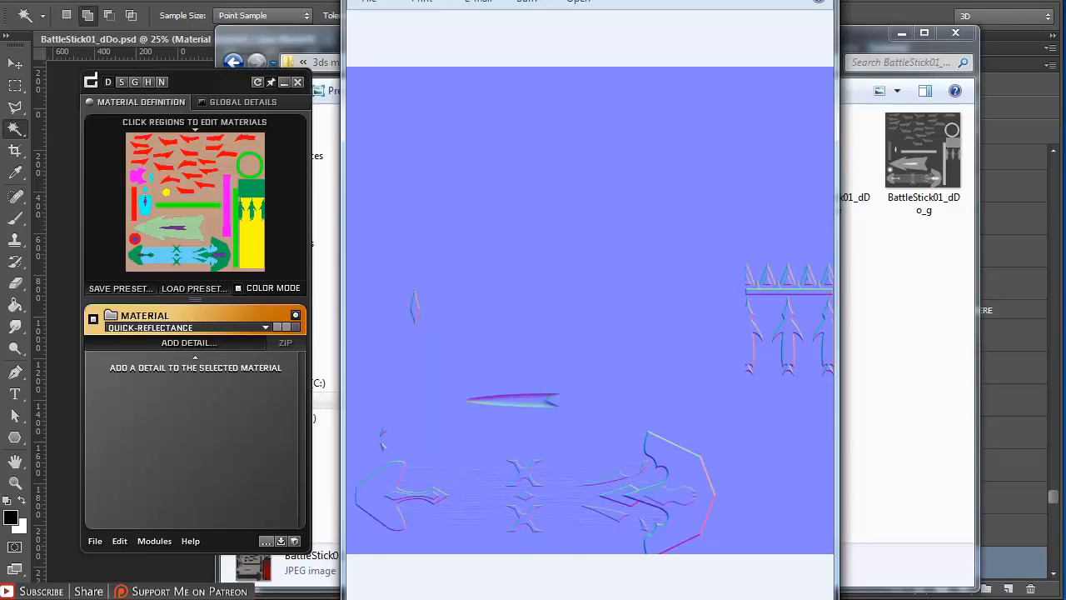
key("Right")
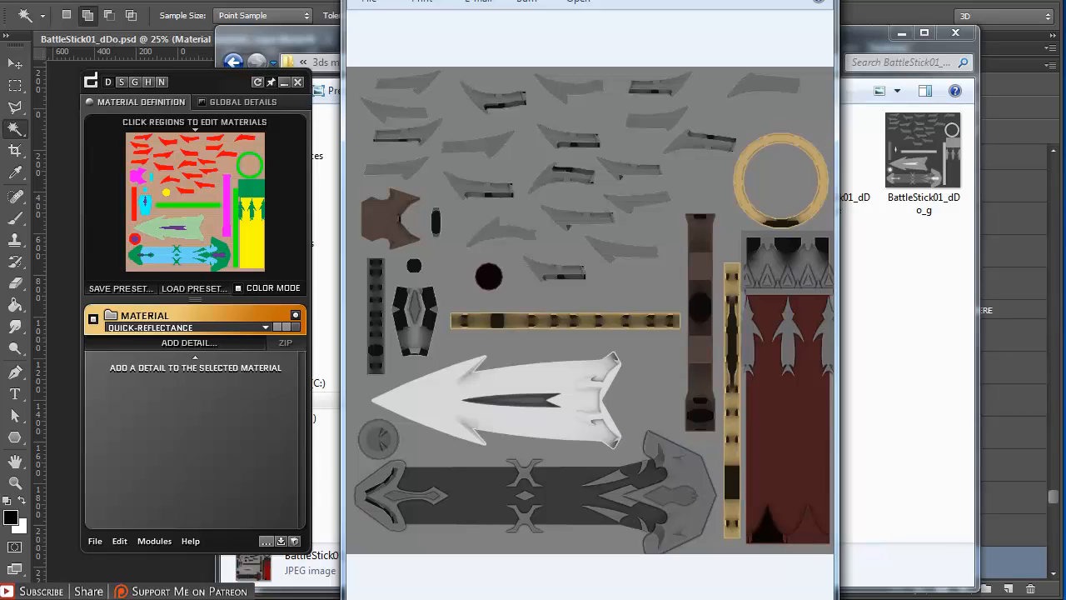
key("Right")
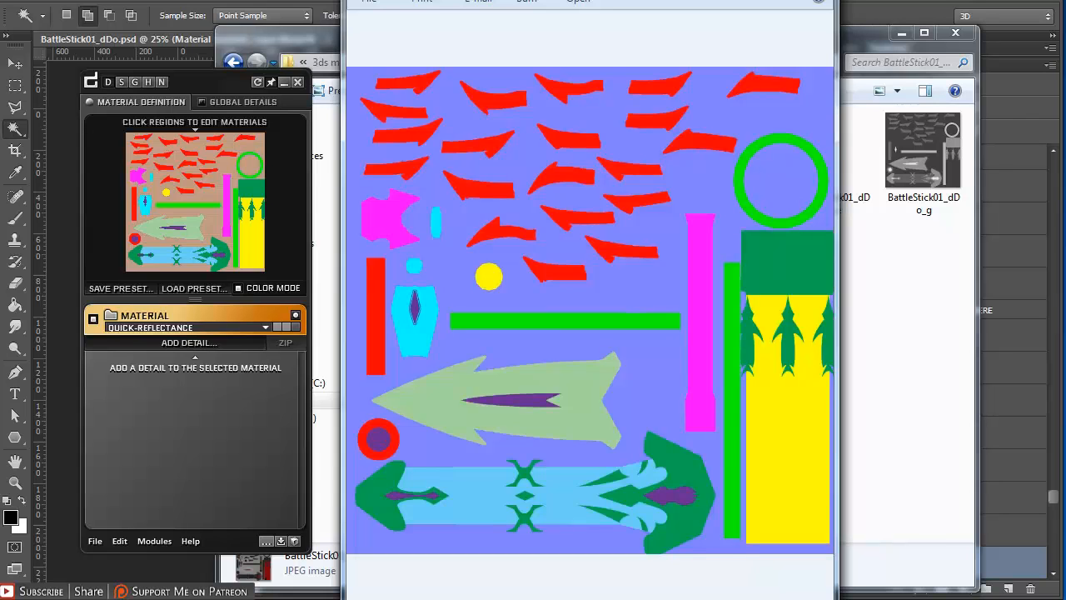
key("Right")
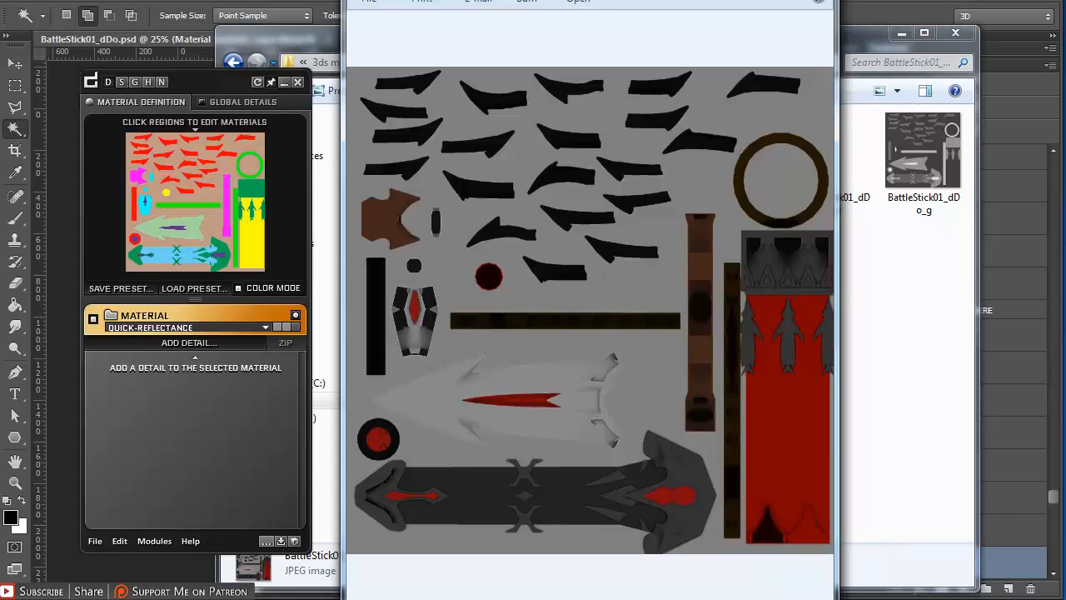